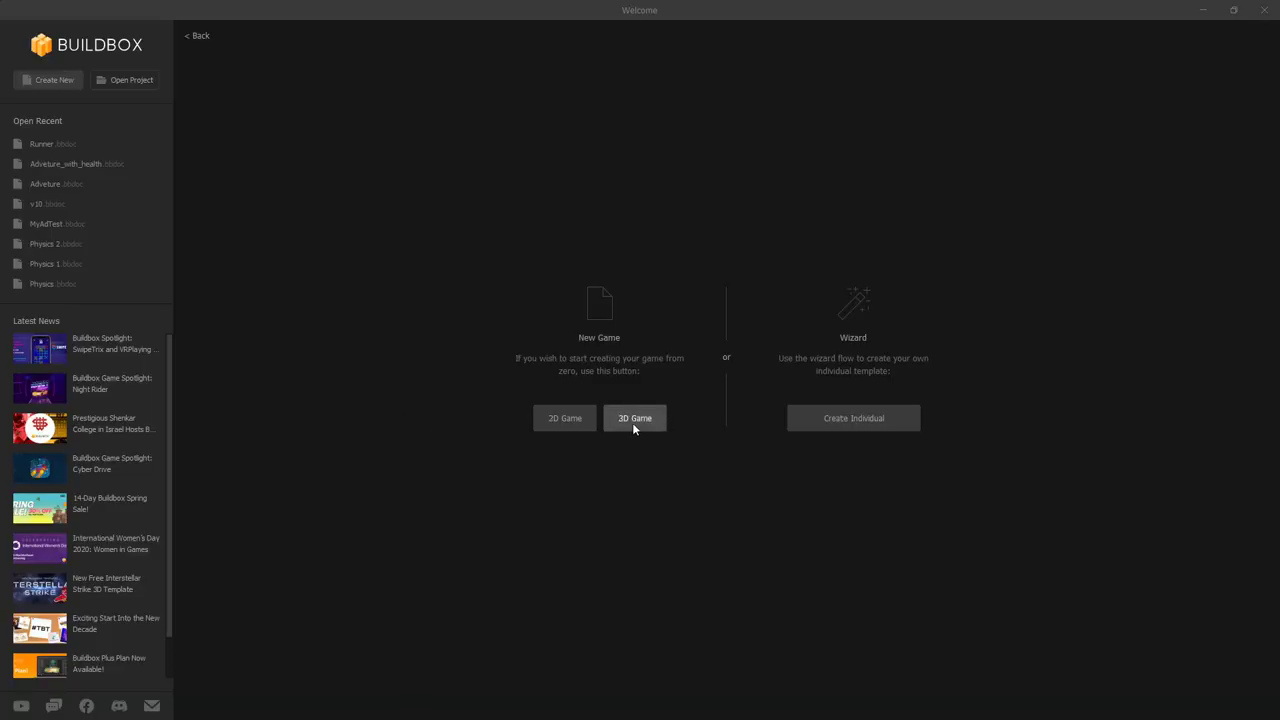
- Create a new 3D game, open its 3D World and move the cube along Z to about -4
click(634, 418)
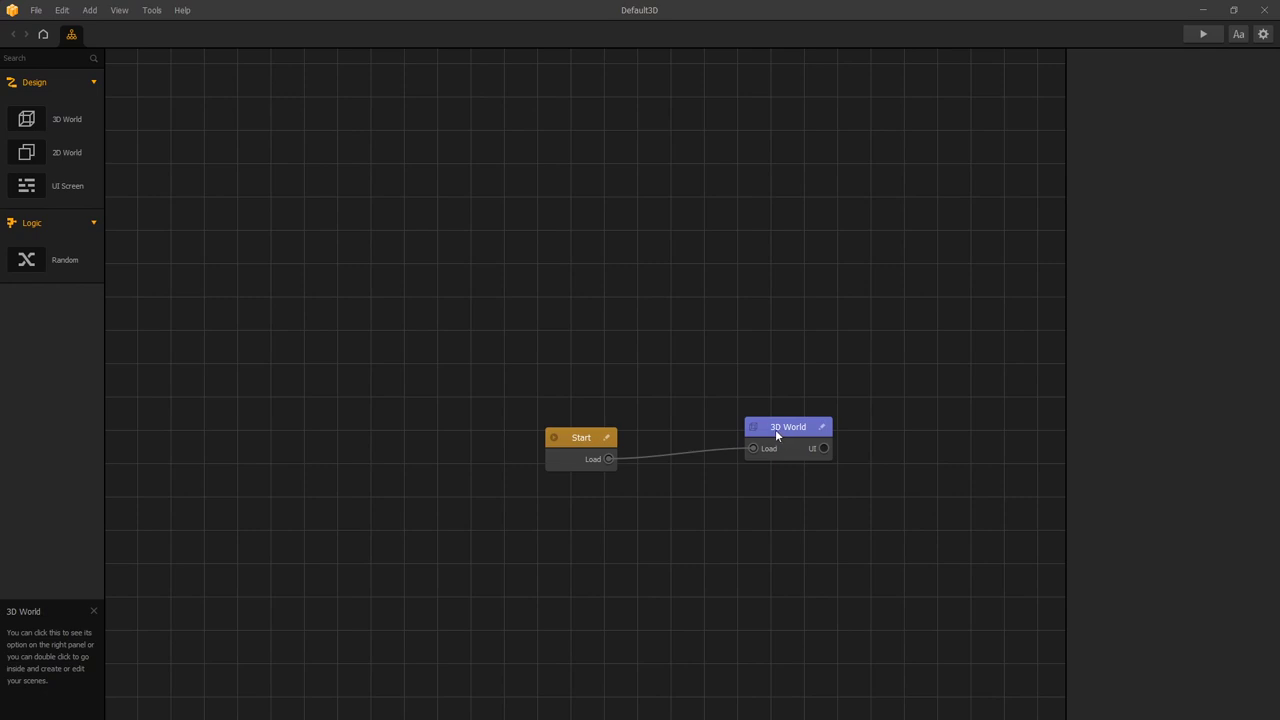
double_click(776, 432)
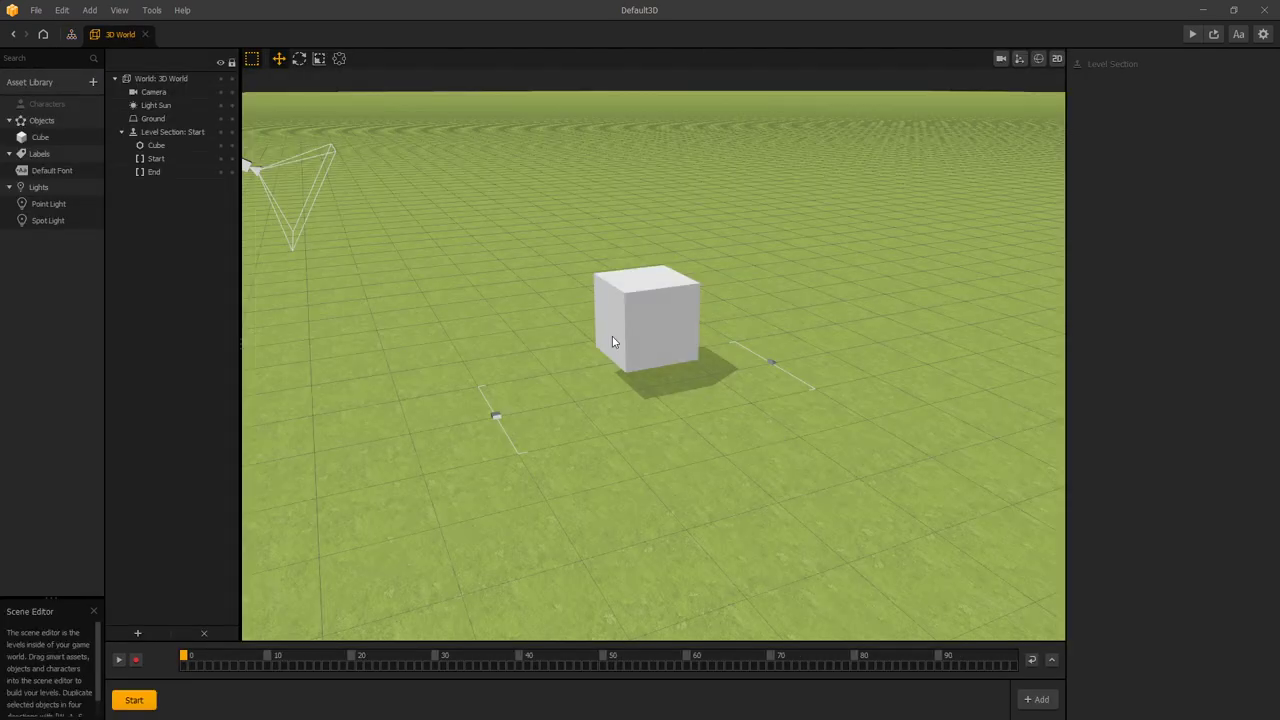
click(612, 336)
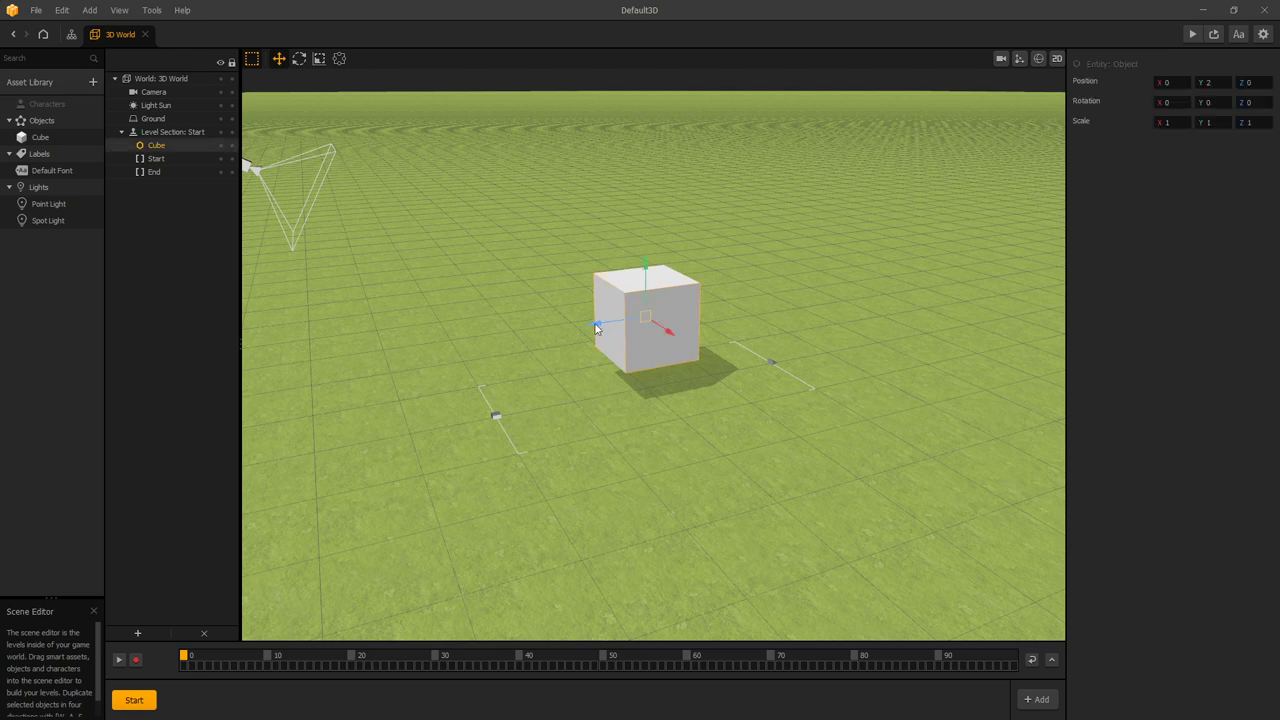
drag(600, 326, 733, 303)
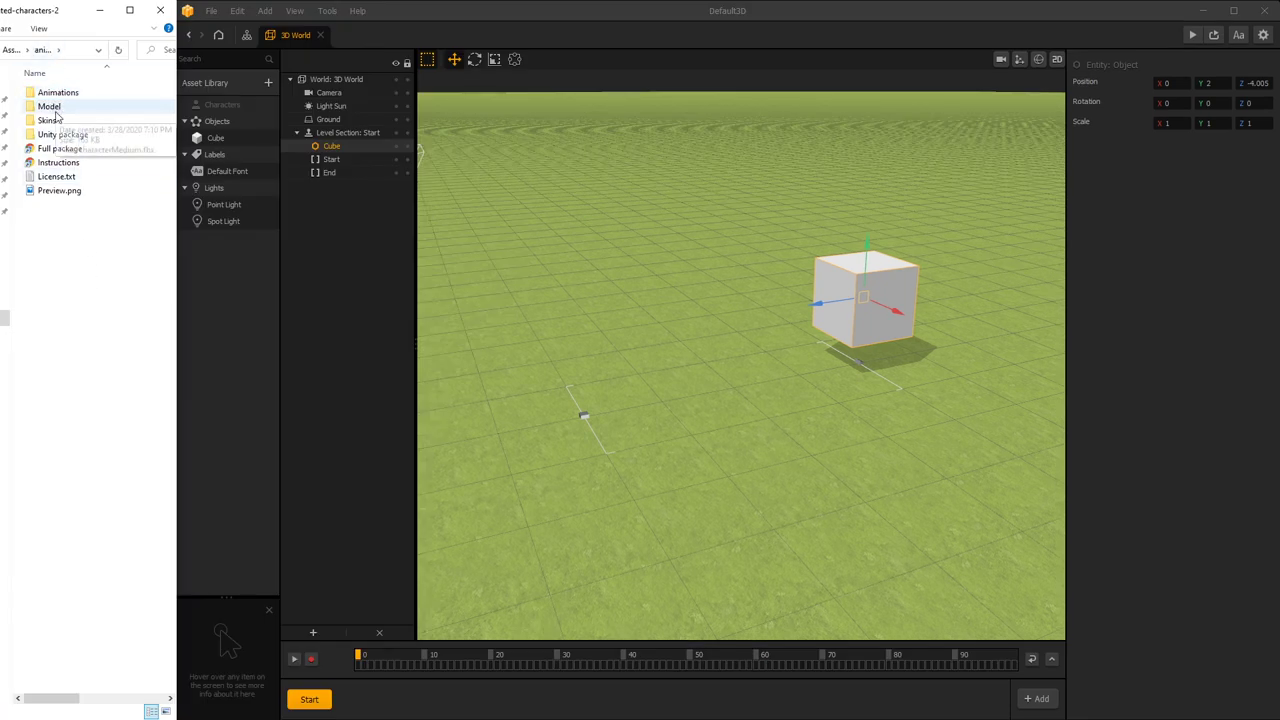
- Import characterMedium.fbx from the Model folder into the 3D World scene as a Character
double_click(50, 107)
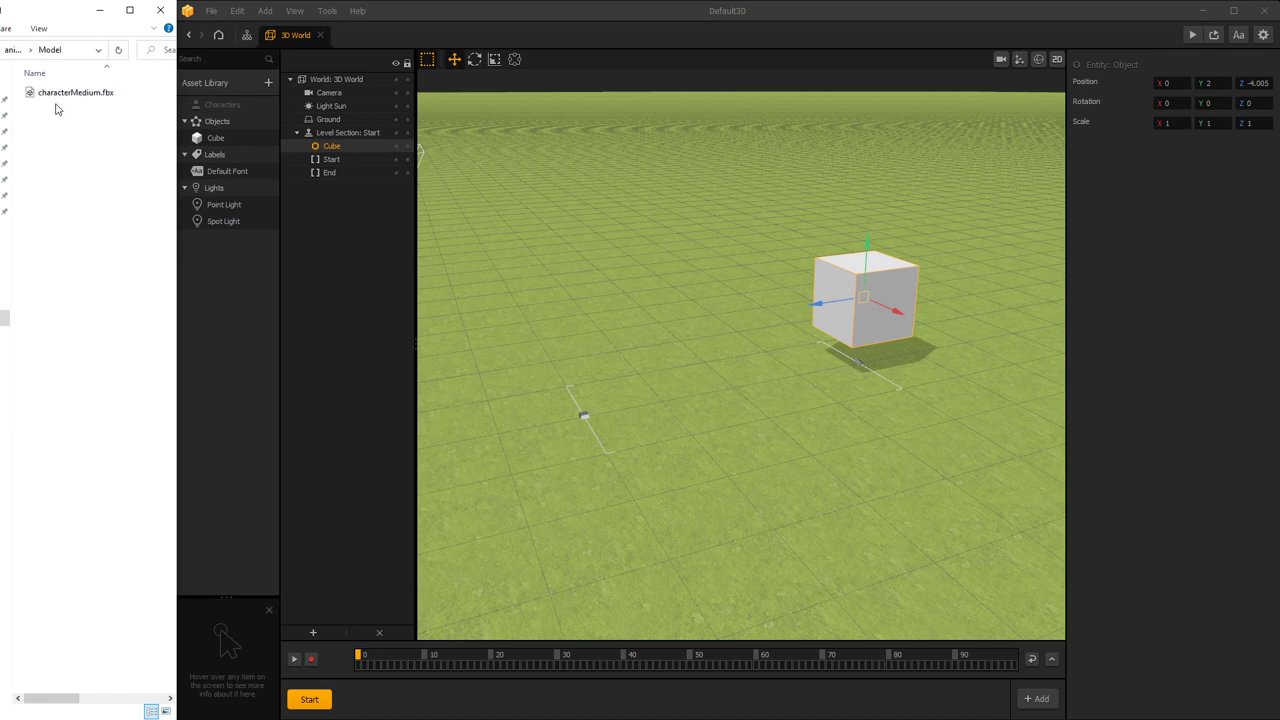
click(64, 100)
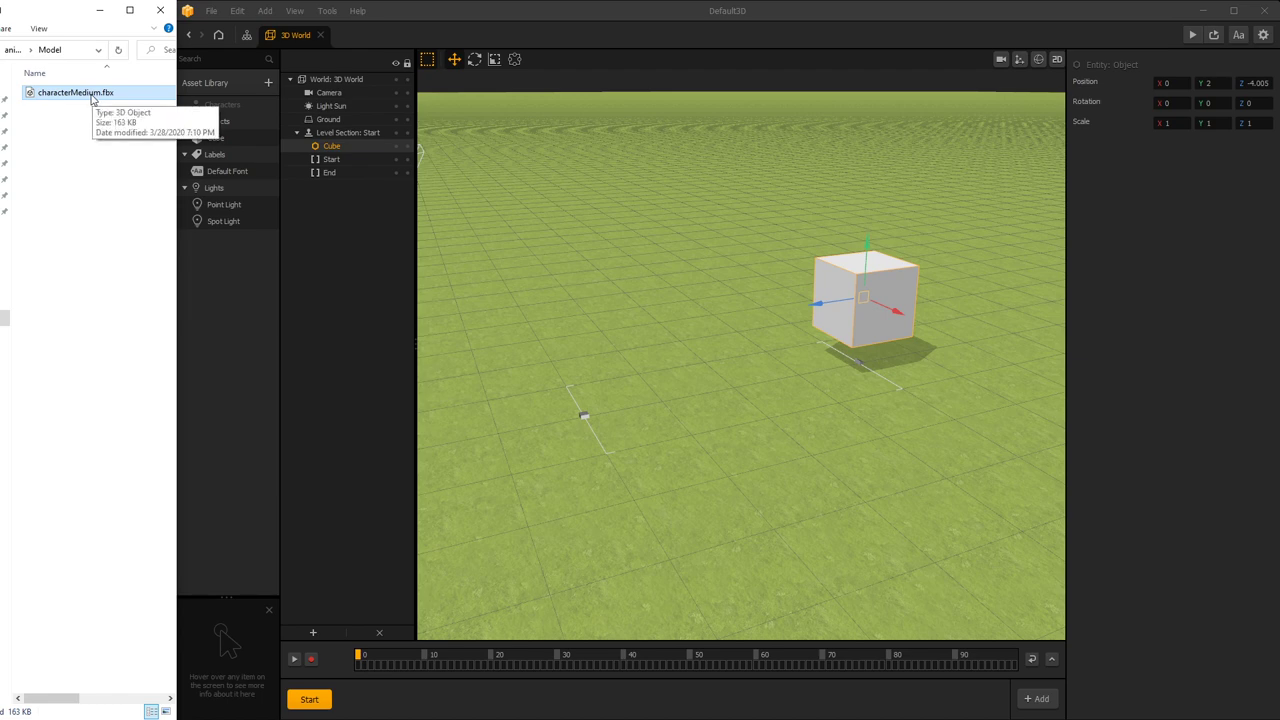
drag(96, 100, 605, 292)
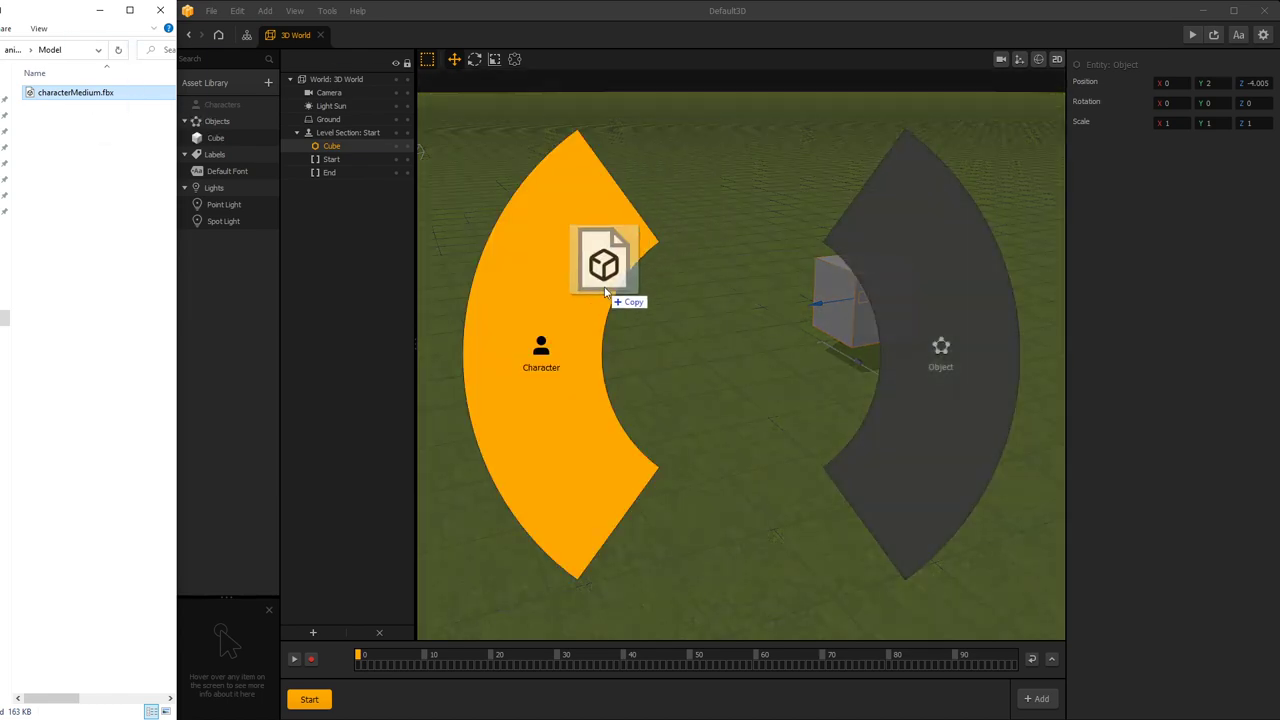
drag(605, 292, 603, 290)
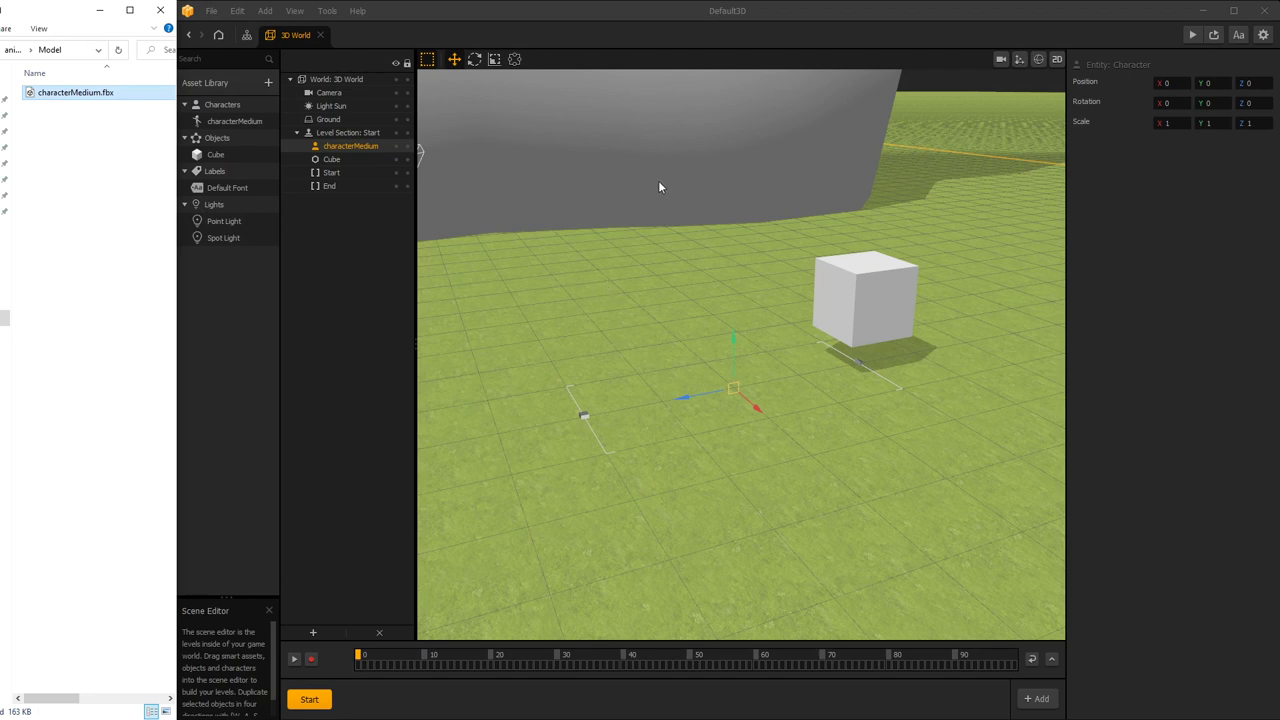
scroll(659, 183, down, 6)
scroll(659, 182, down, 5)
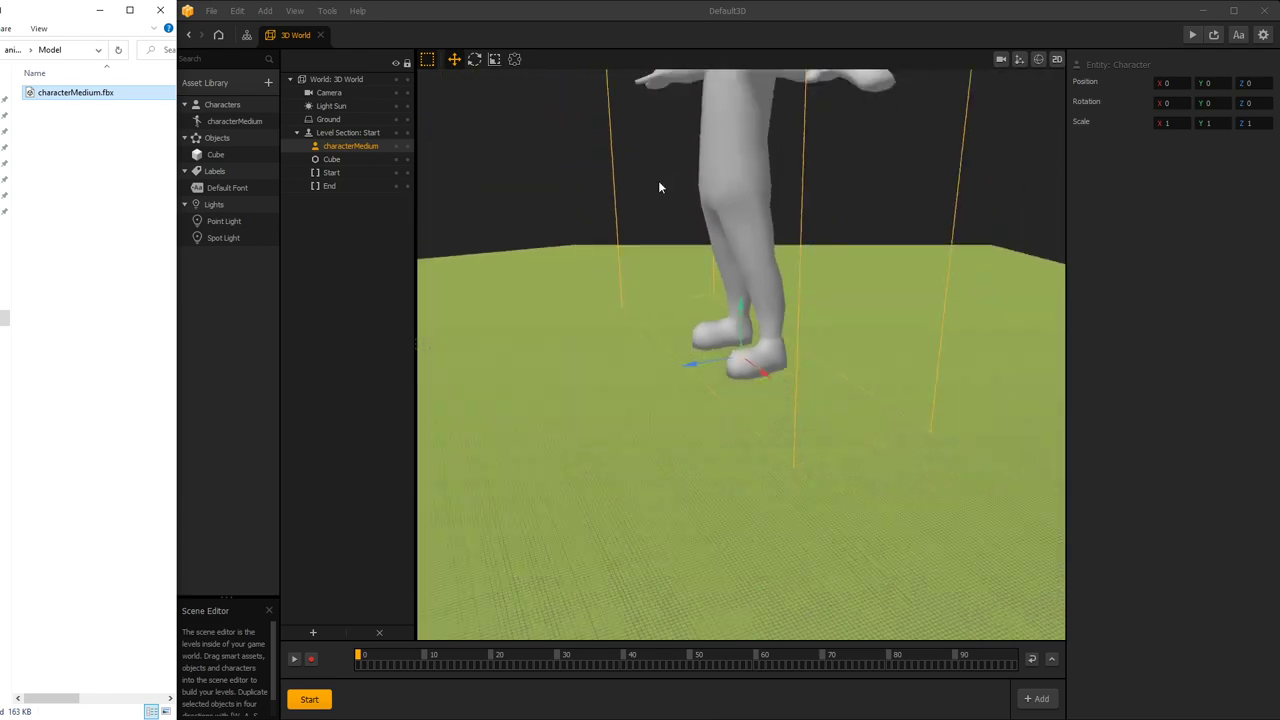
- Preview the game to check how the imported character is oriented, and close the preview
click(1192, 35)
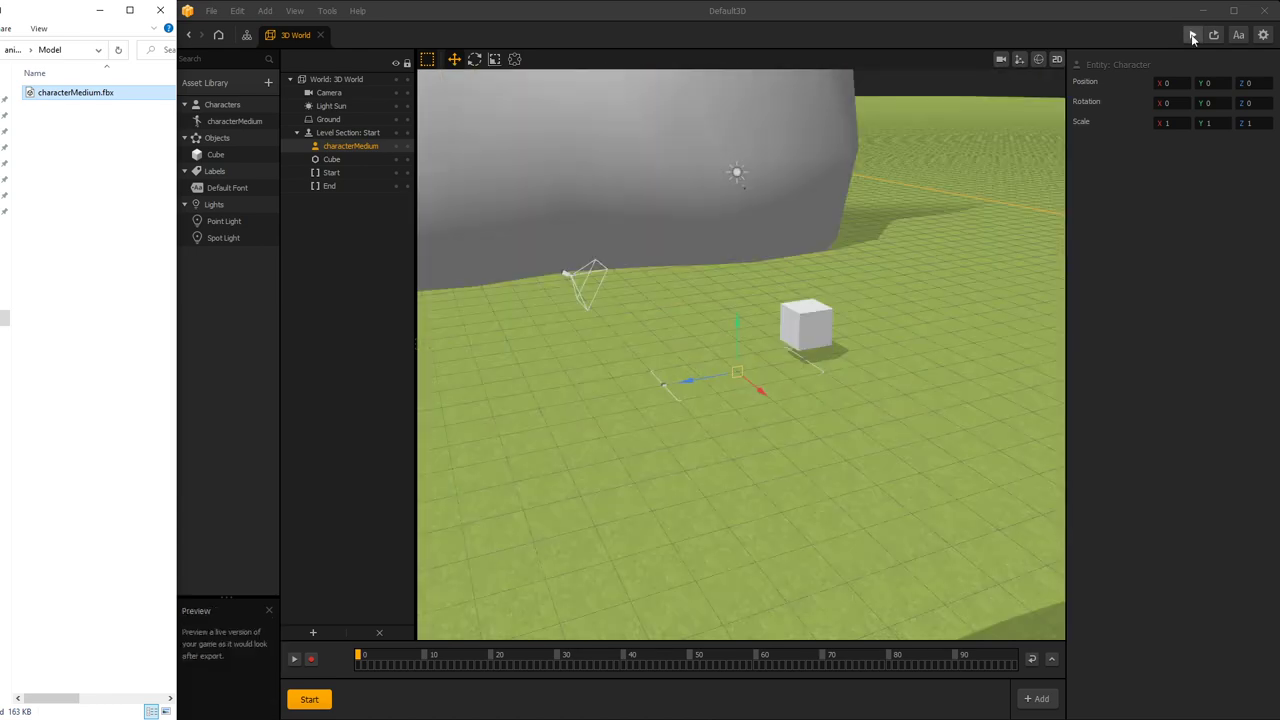
click(1191, 36)
drag(164, 26, 159, 25)
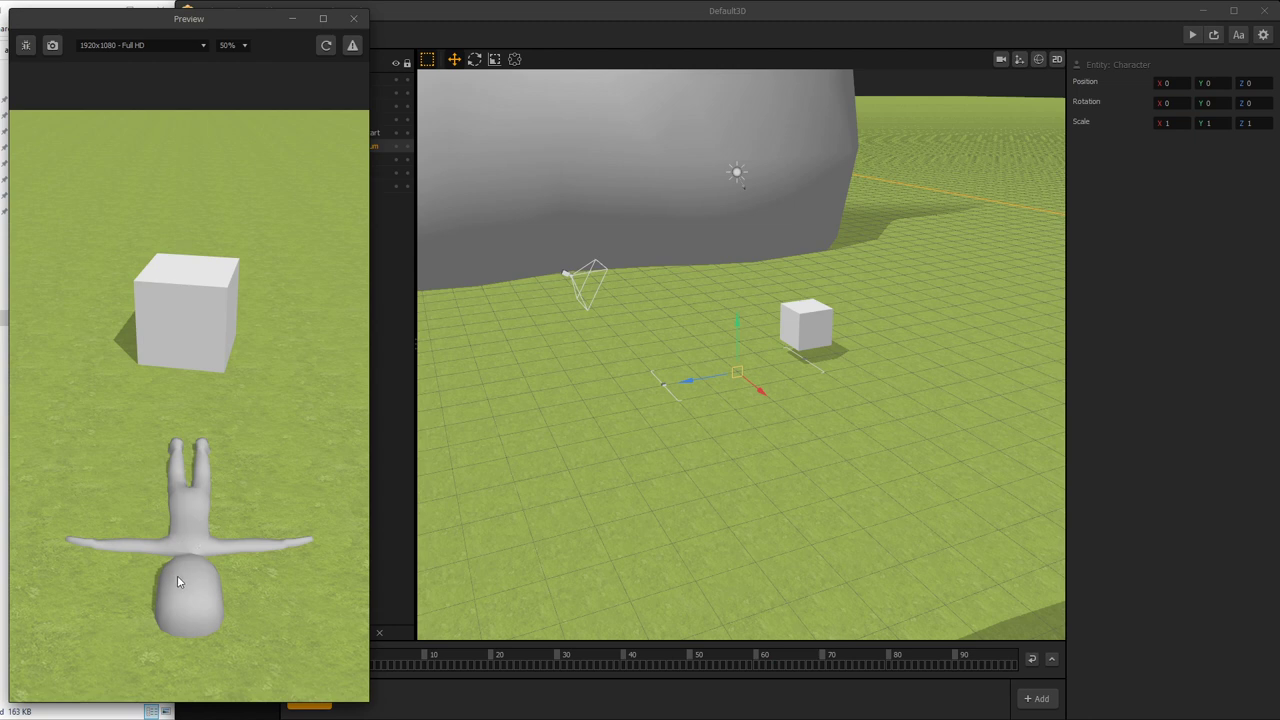
click(353, 21)
- In the characterMedium asset's node map, set the model node's X rotation to -90 and preview the game
click(215, 121)
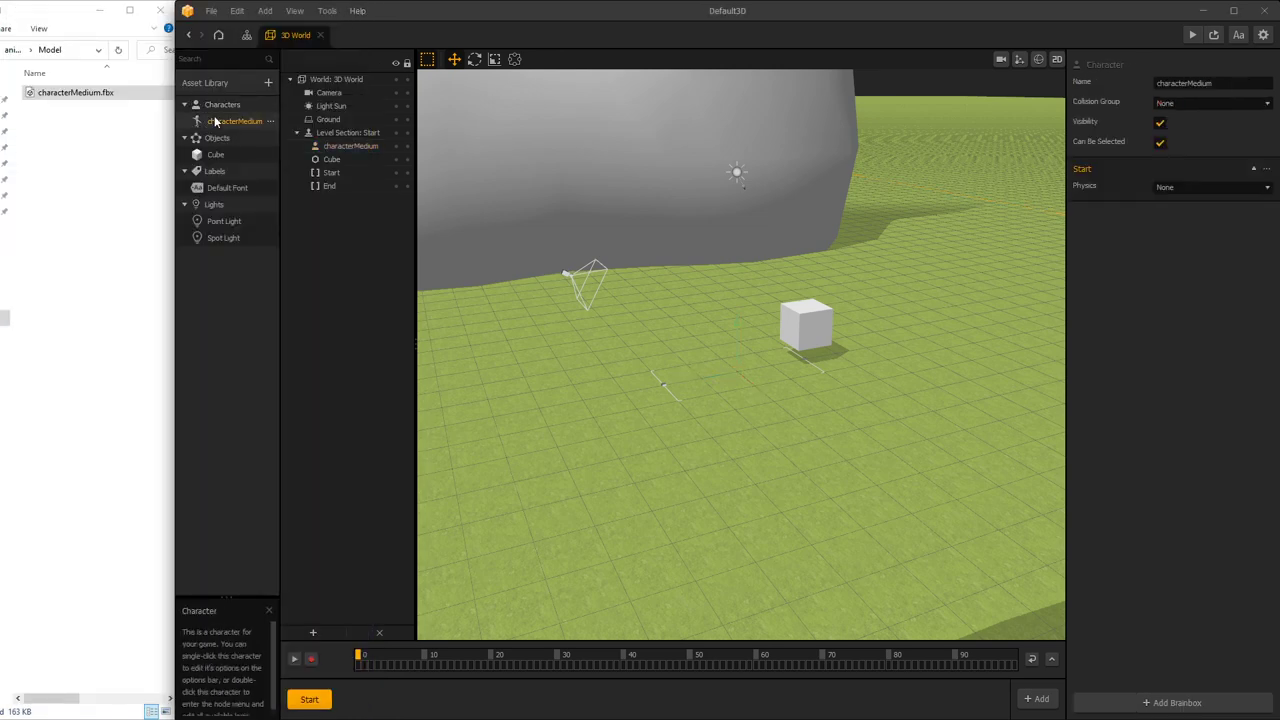
double_click(215, 121)
scroll(413, 116, up, 3)
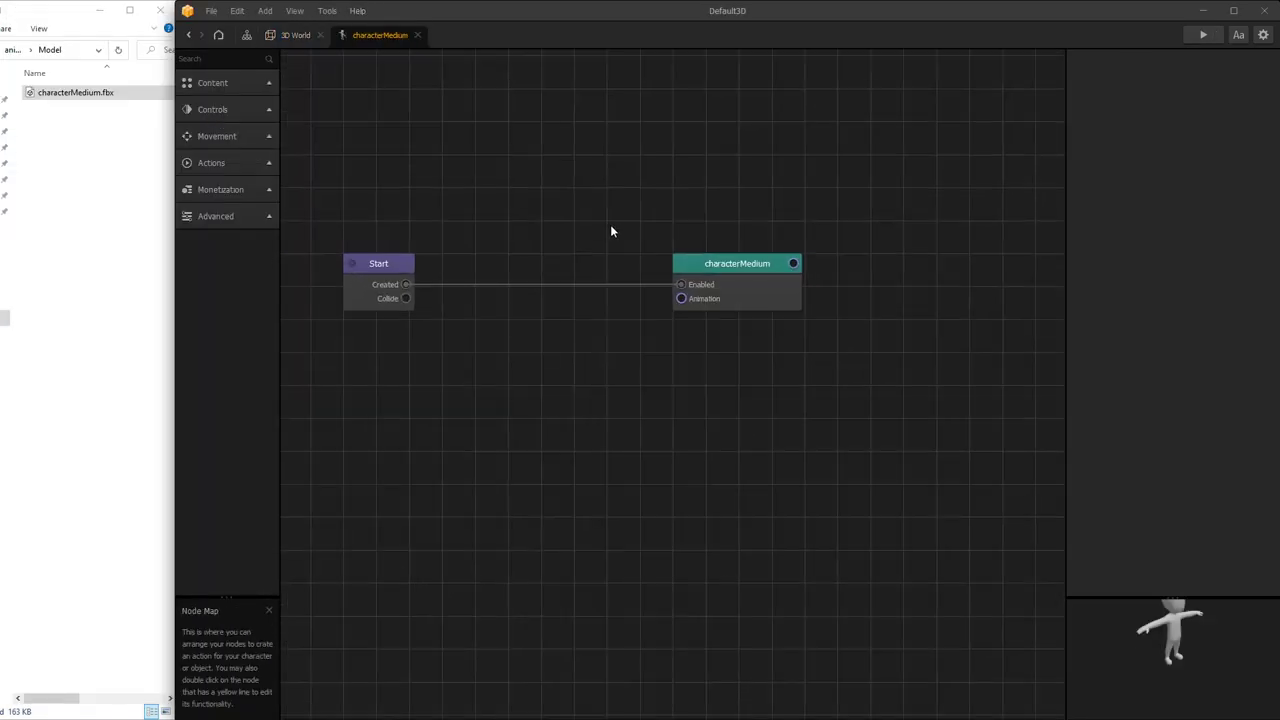
click(707, 266)
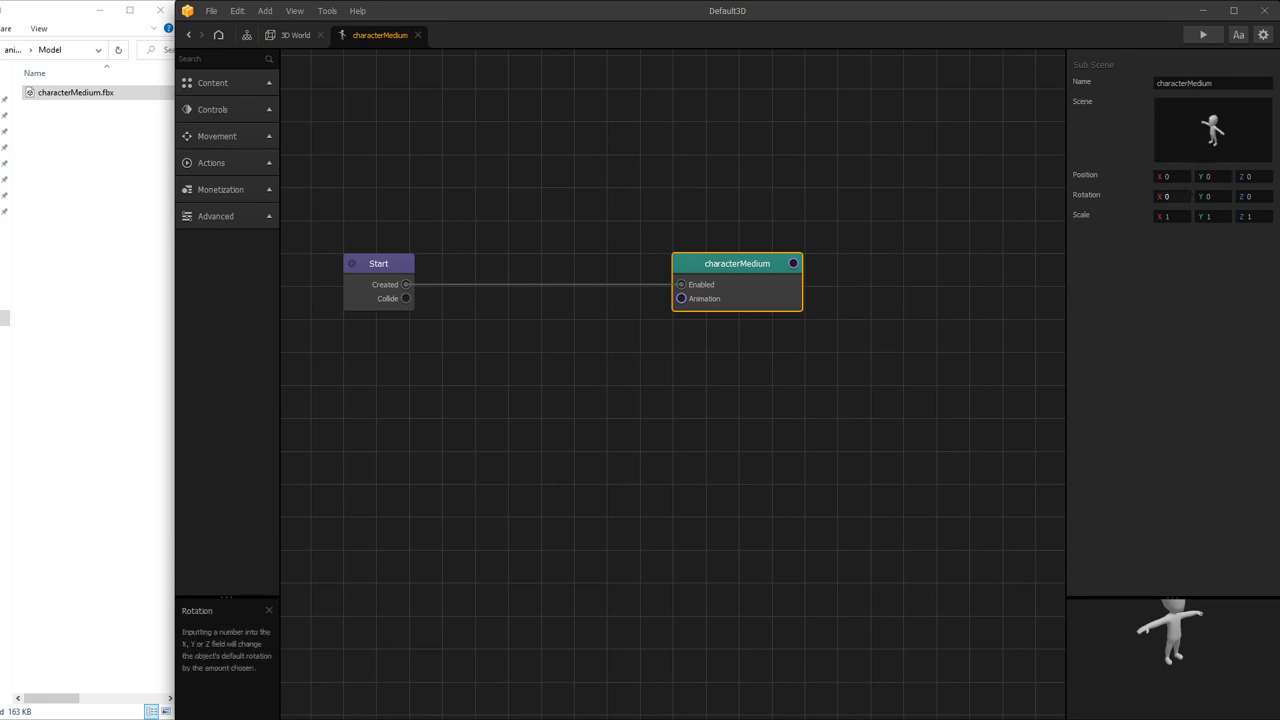
click(1167, 196)
text(-90)
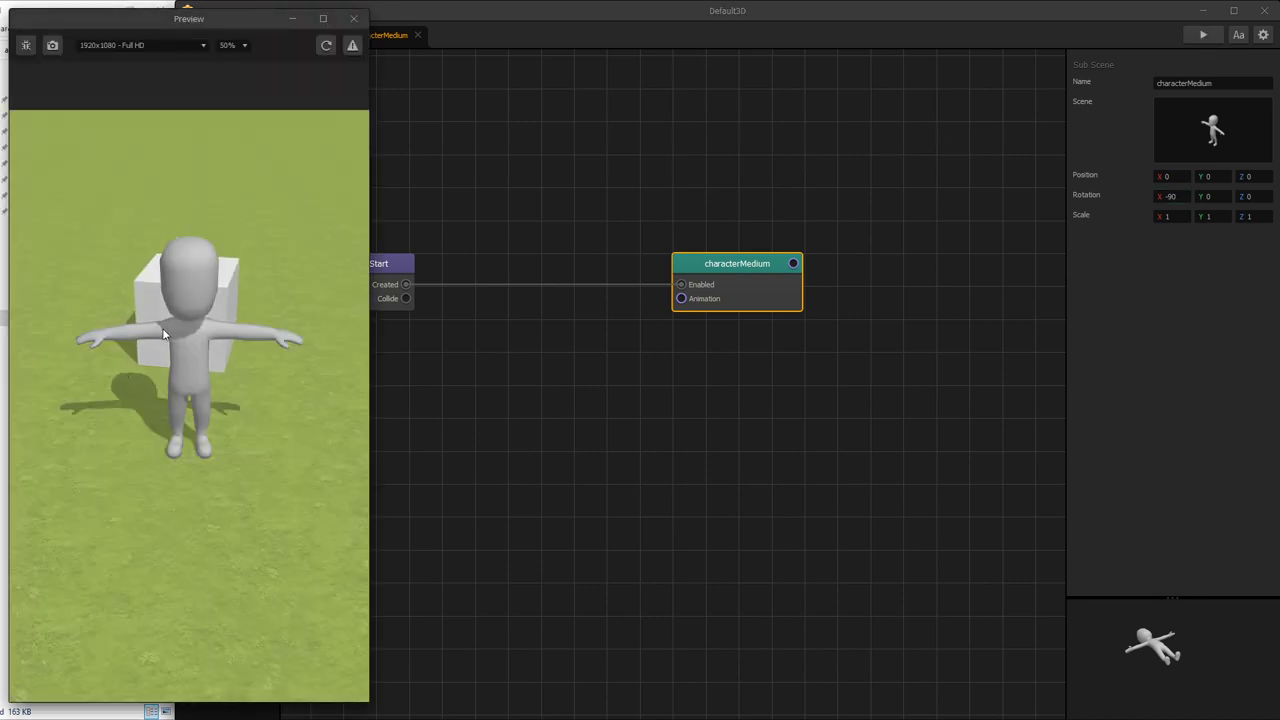
click(356, 19)
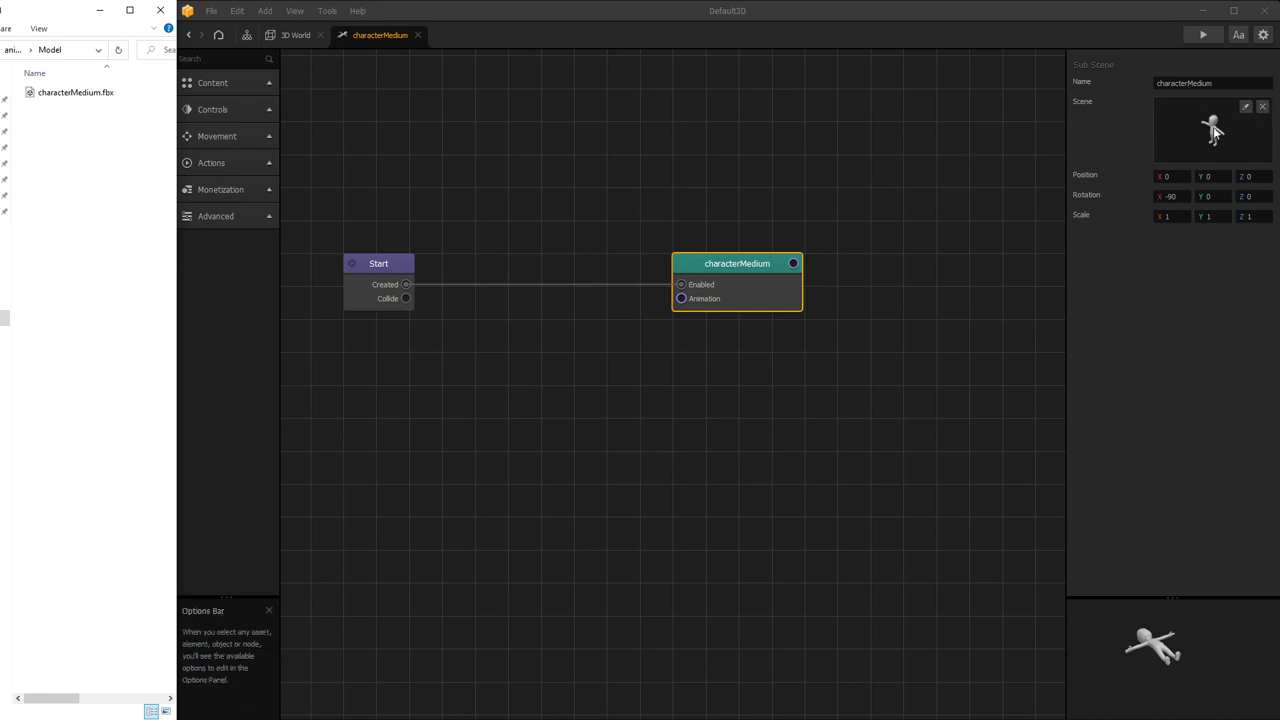
- Apply skaterMaleA.png from the Skins folder as the characterMedium model's texture, save the sub scene and preview the game
mouse_move(1224, 124)
click(1245, 109)
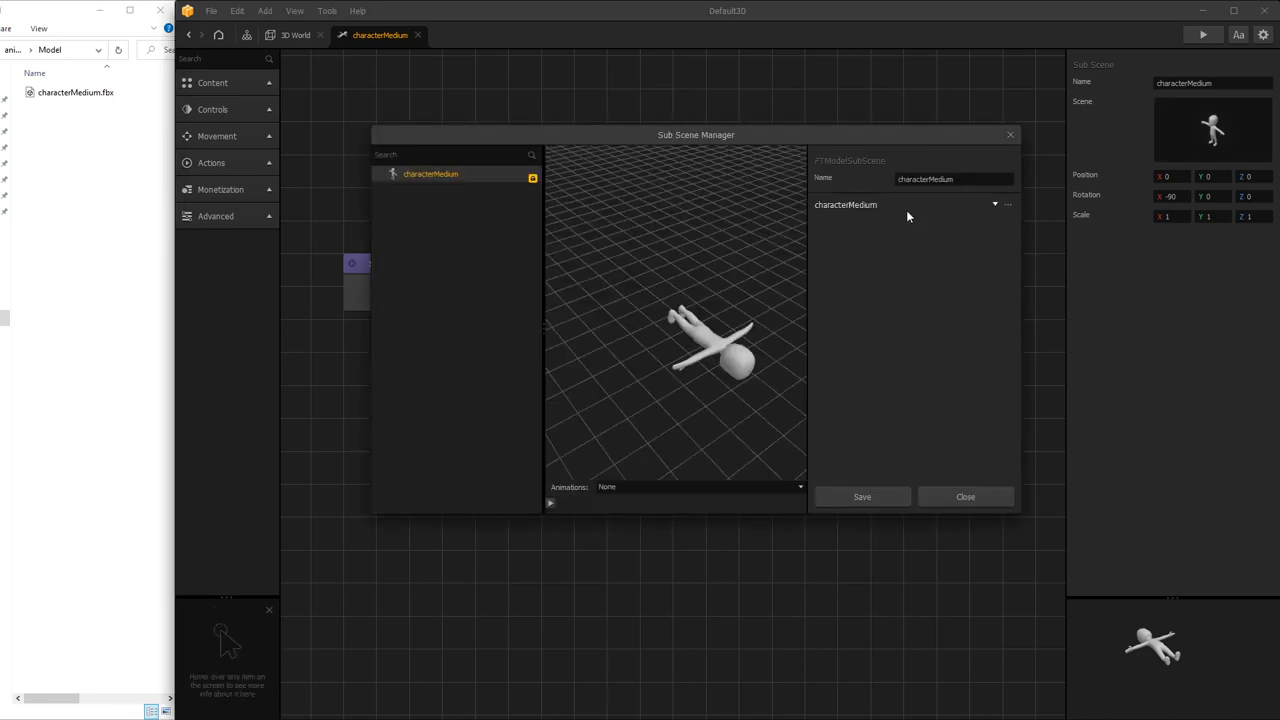
click(996, 205)
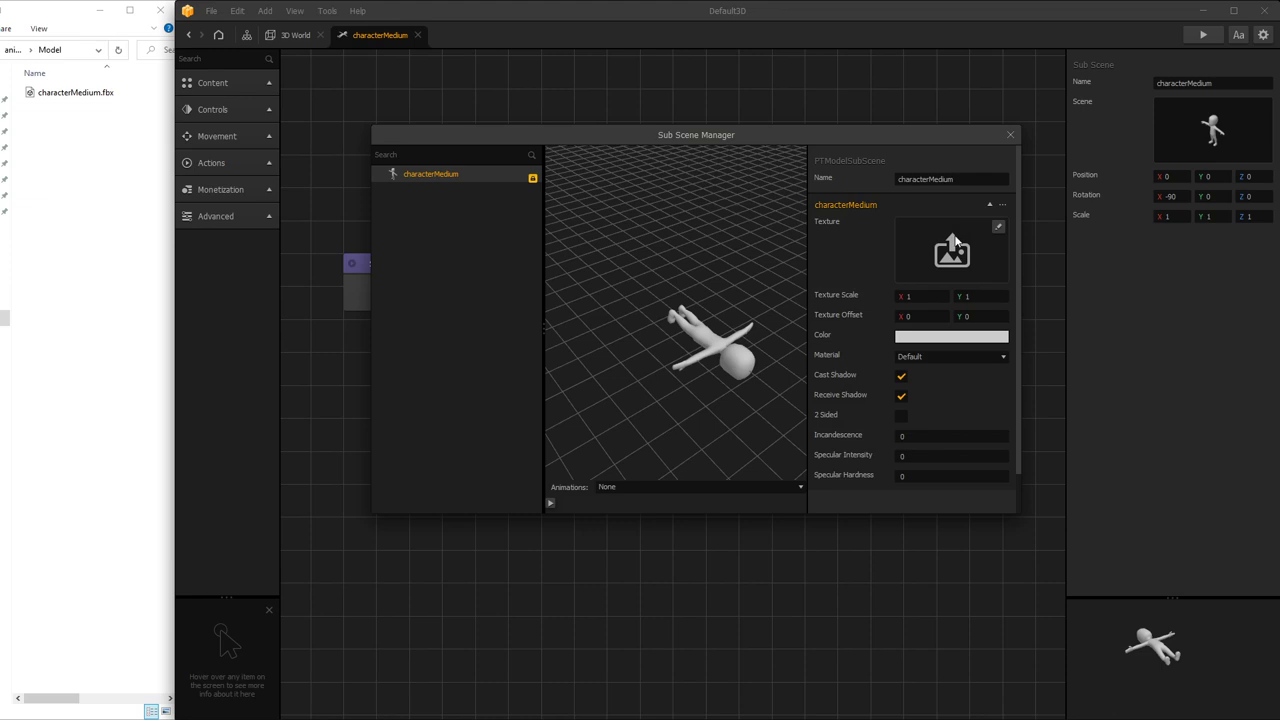
click(148, 173)
key(alt+Left)
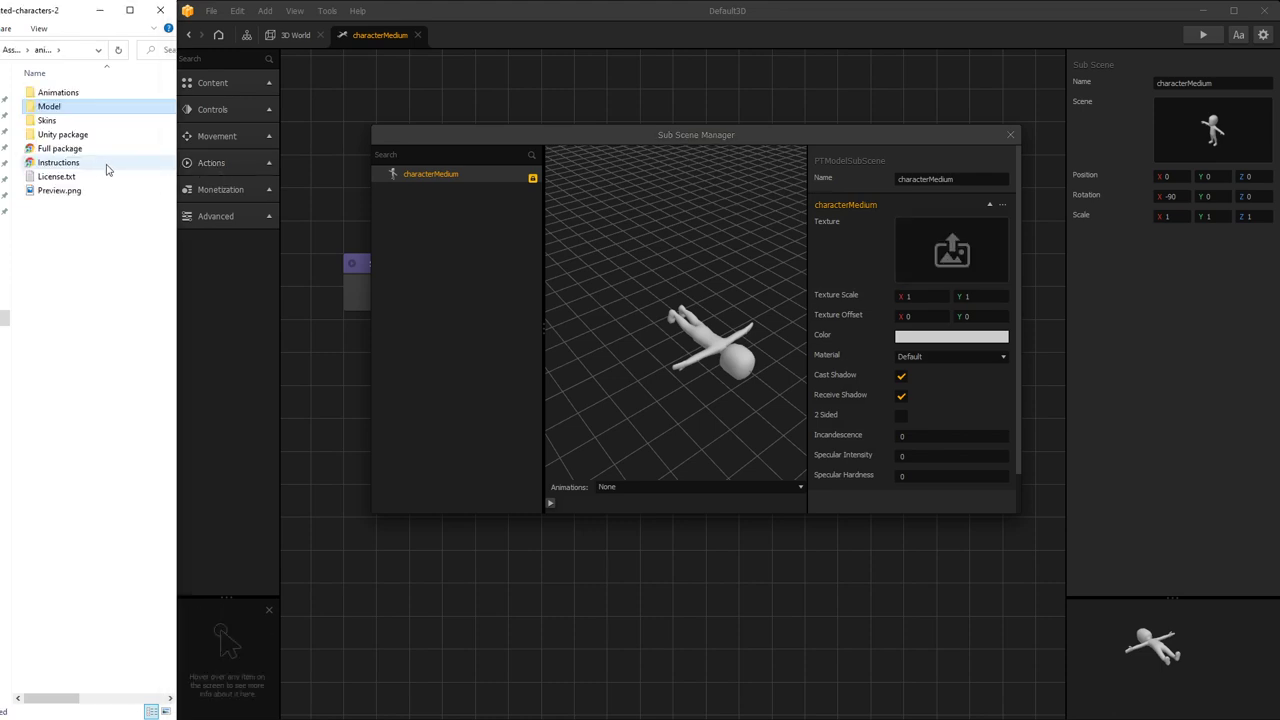
double_click(47, 120)
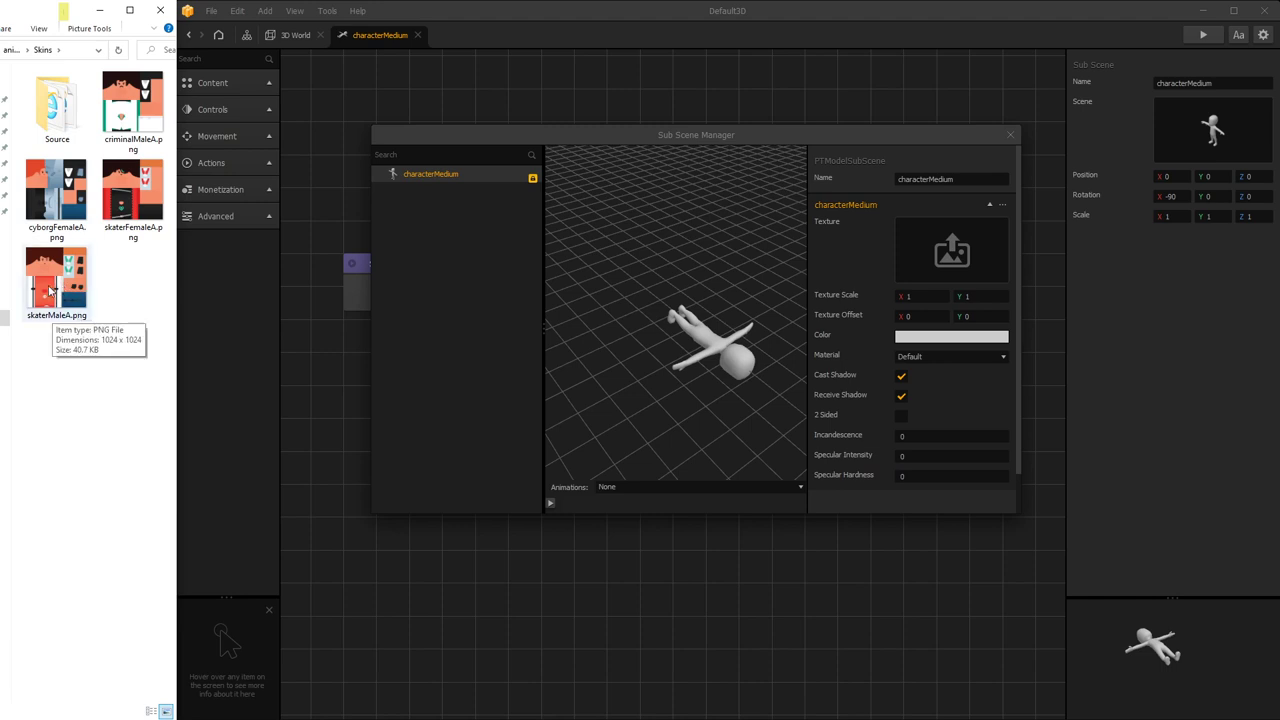
drag(76, 318, 921, 262)
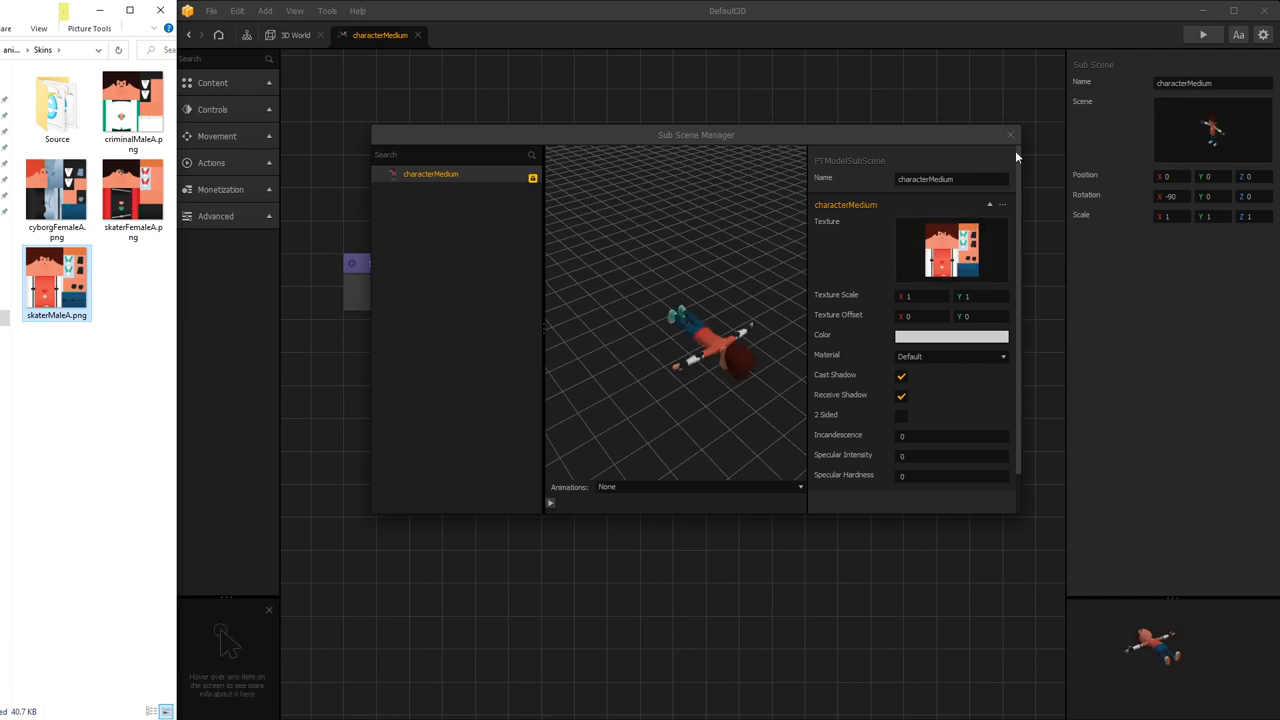
scroll(915, 330, down, 1)
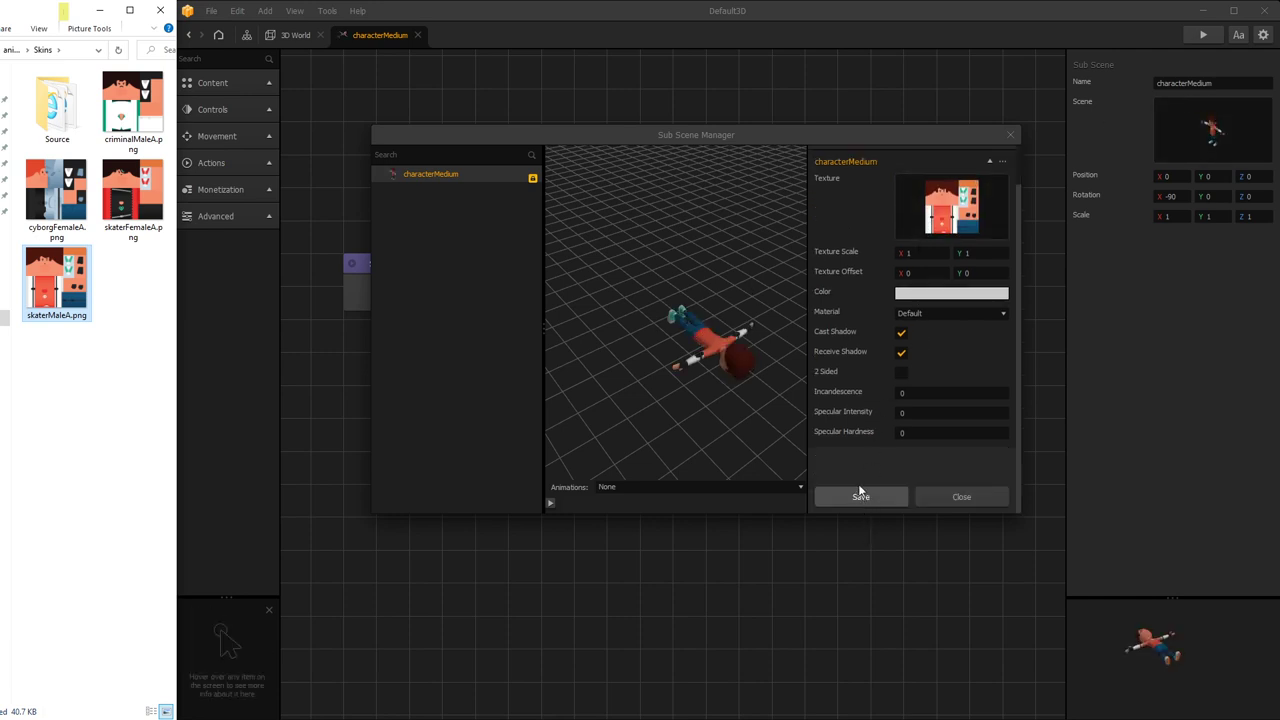
click(840, 495)
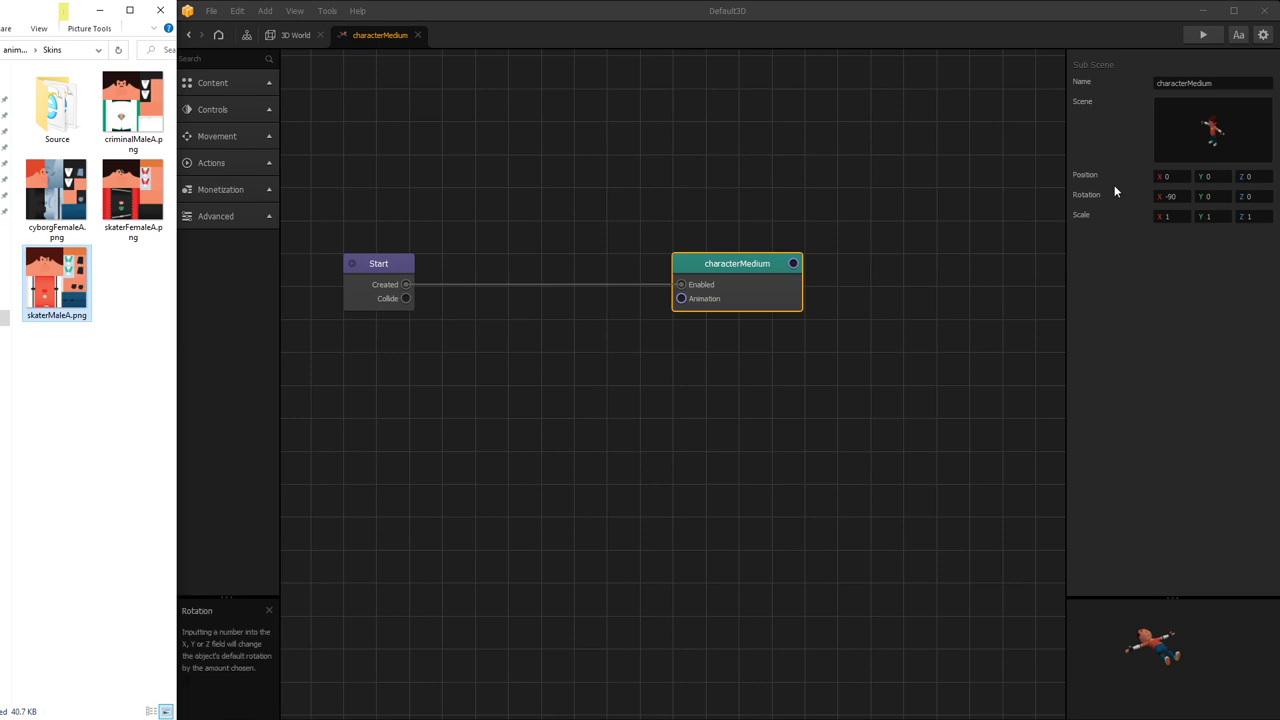
click(1202, 36)
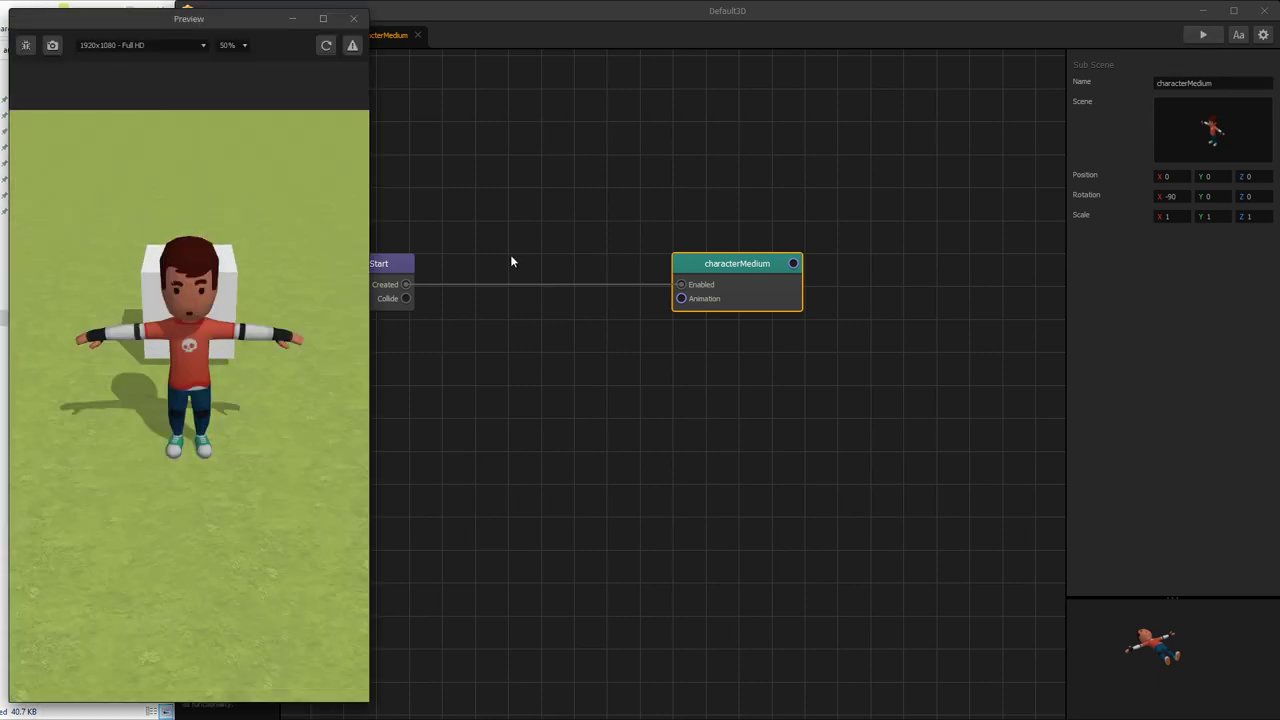
click(349, 20)
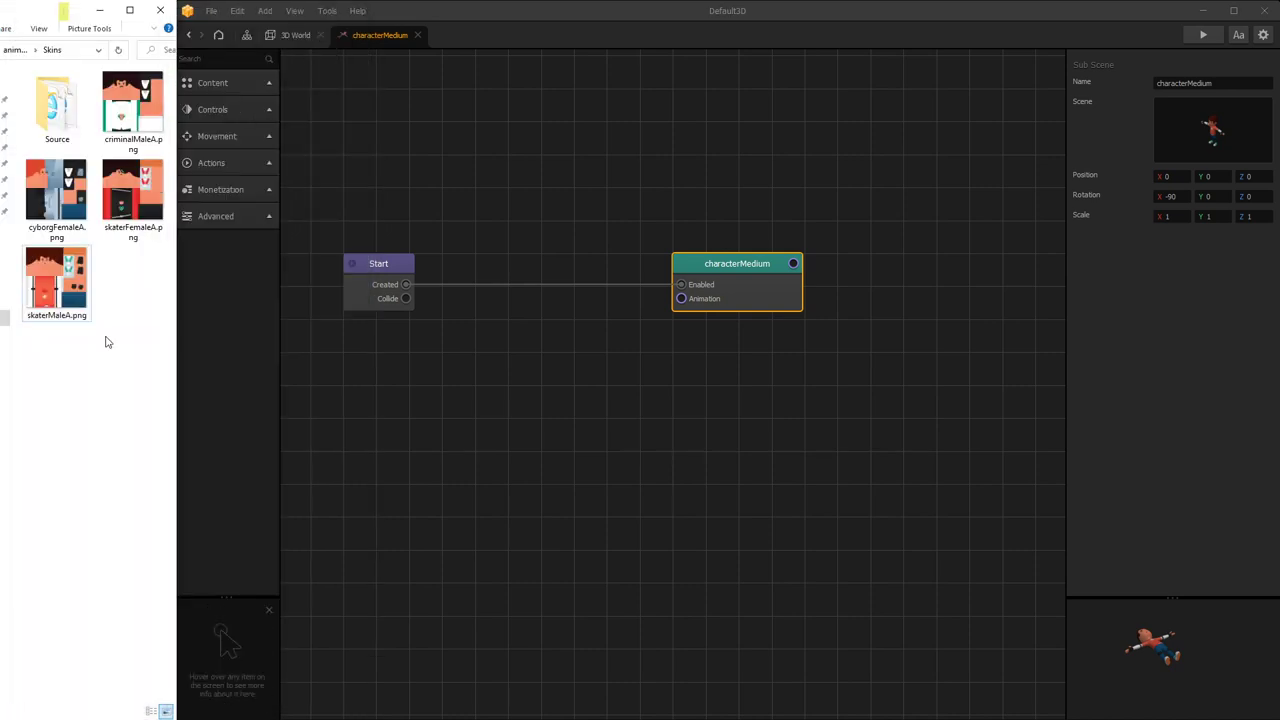
- Import idle.fbx from the Animations folder into the characterMedium node map
key(alt+Left)
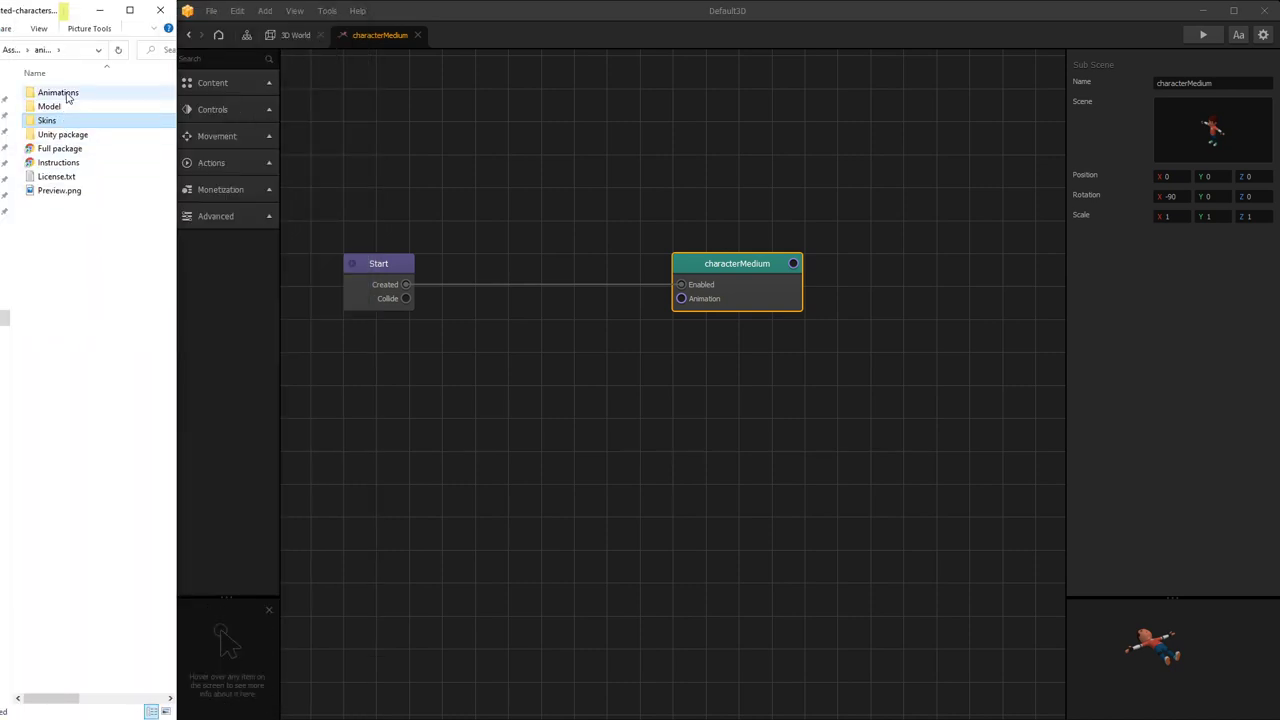
double_click(62, 93)
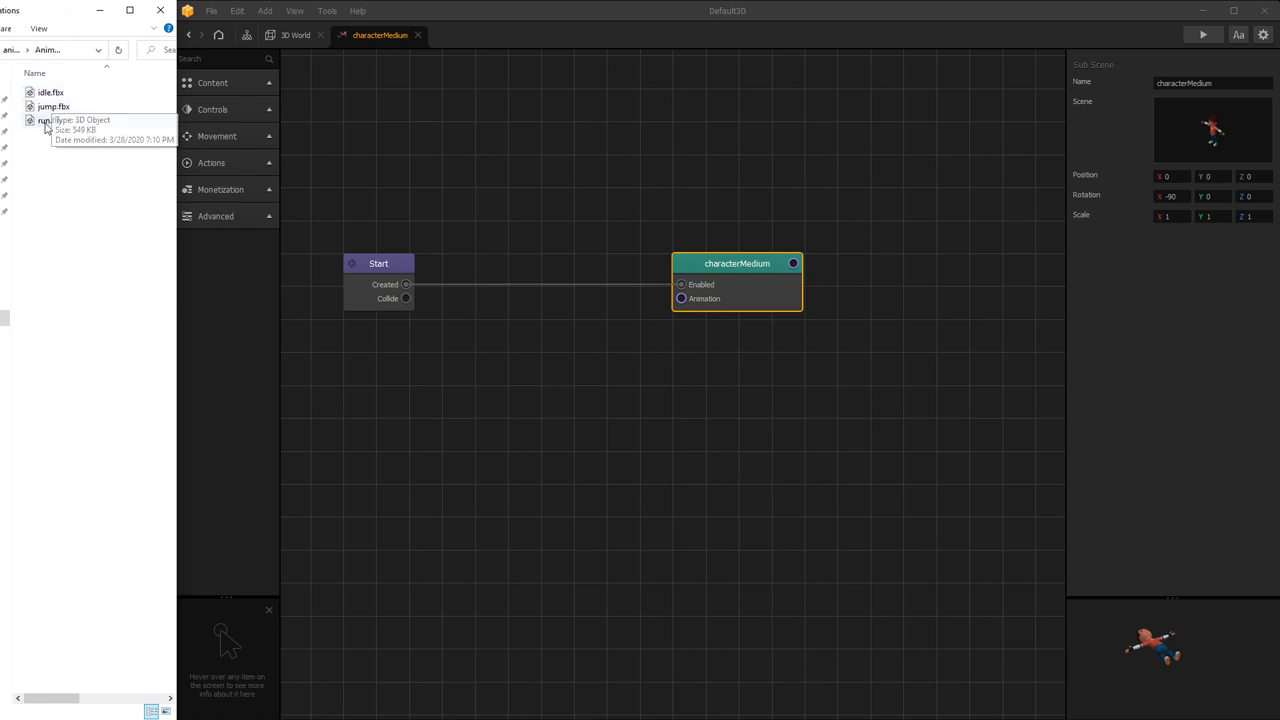
drag(48, 92, 645, 120)
drag(348, 232, 438, 172)
click(680, 122)
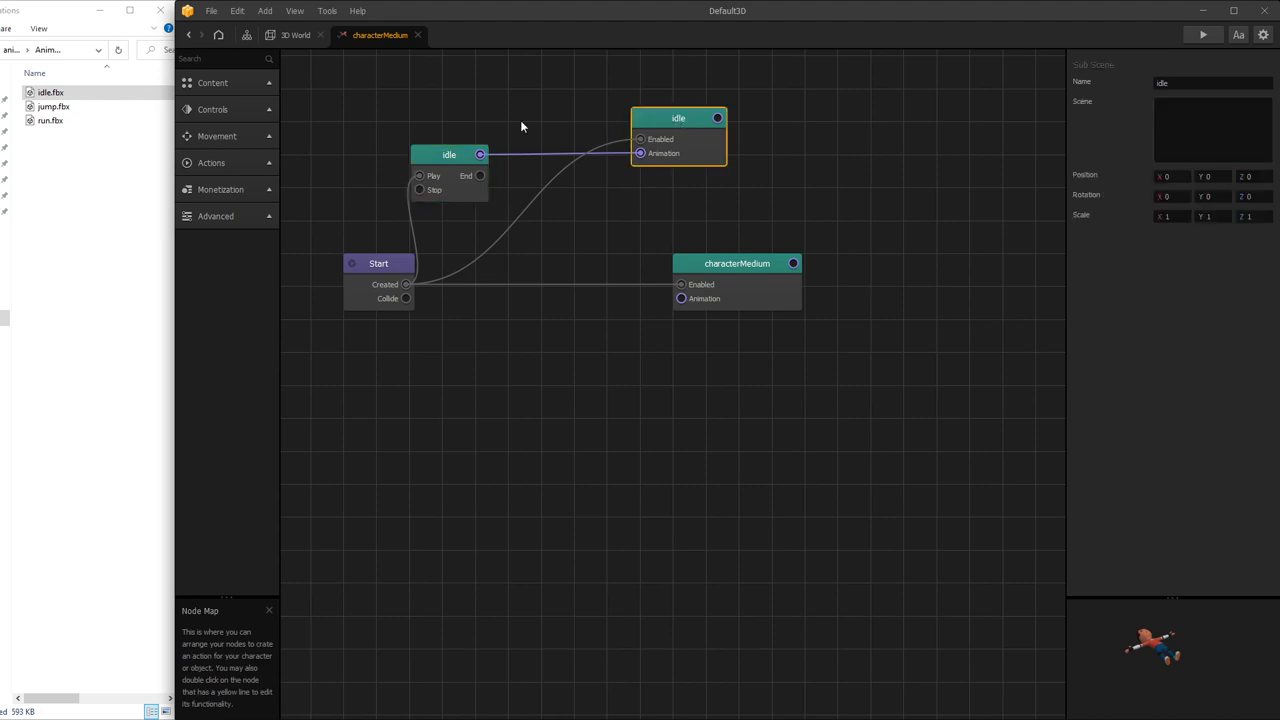
- Delete the extra idle sub scene node and connect the idle keyframe animation to characterMedium's Animation input
click(238, 86)
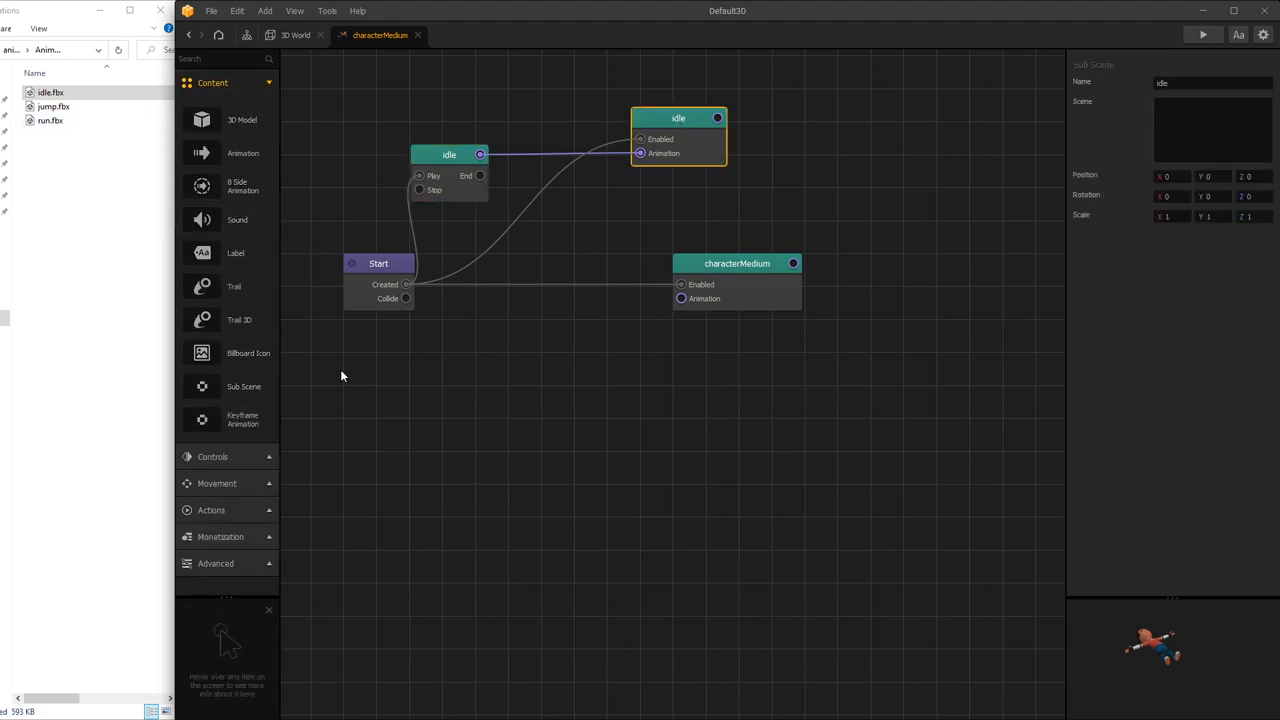
click(756, 263)
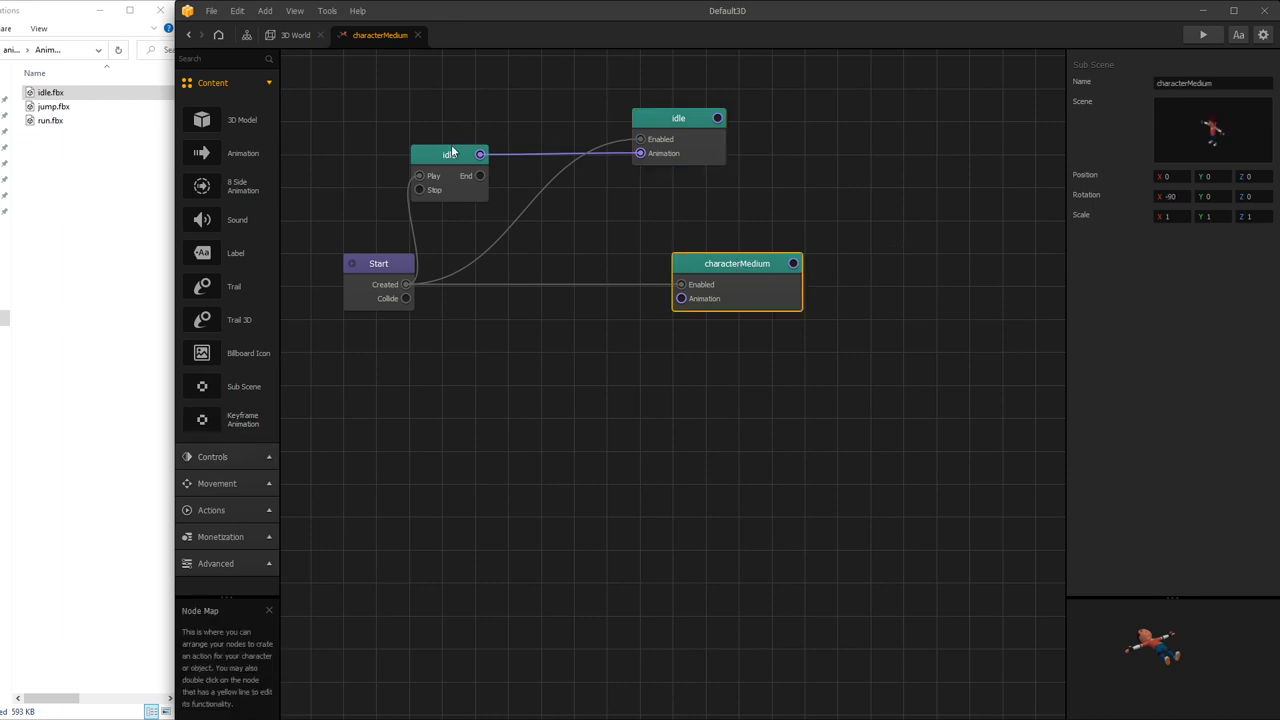
drag(452, 150, 473, 141)
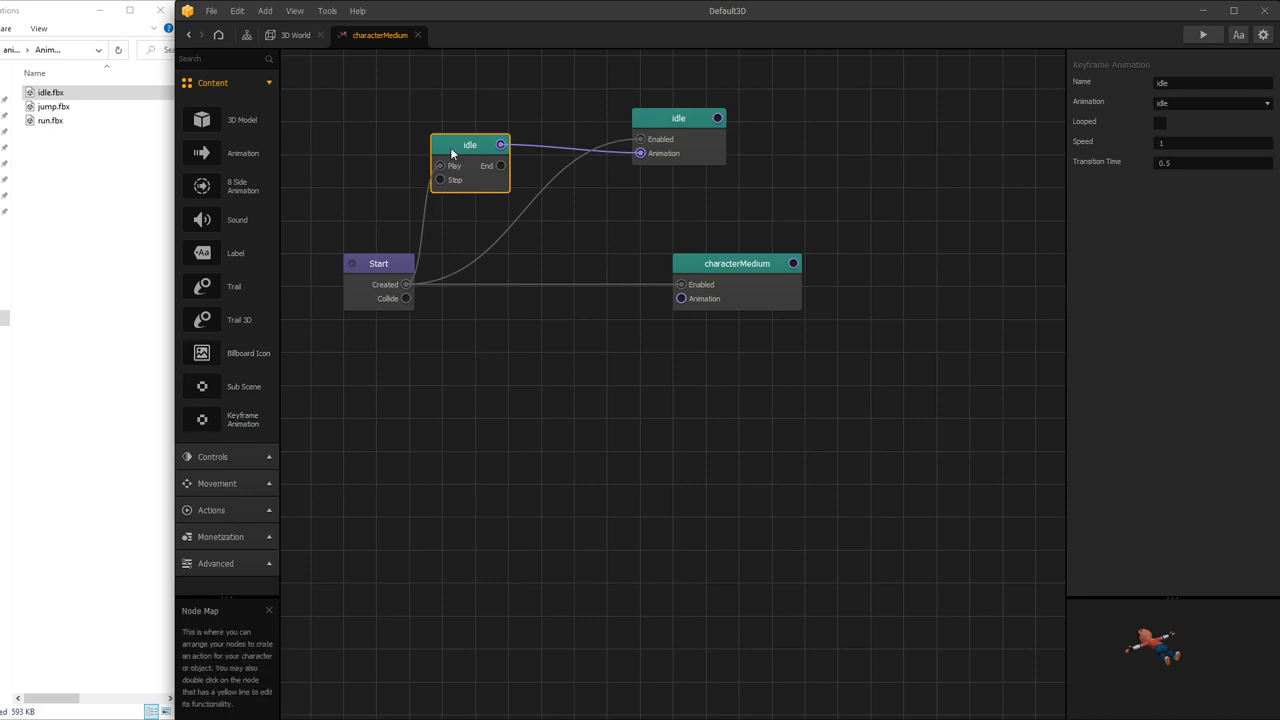
drag(466, 145, 485, 143)
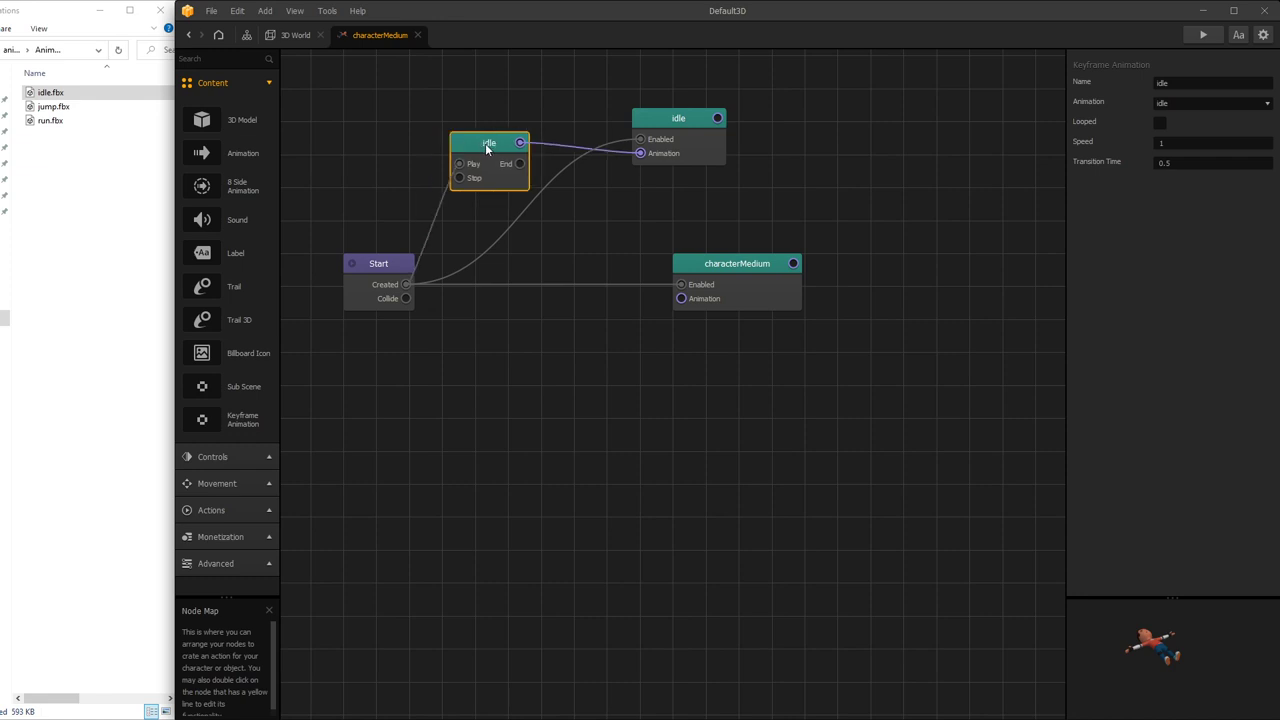
click(670, 122)
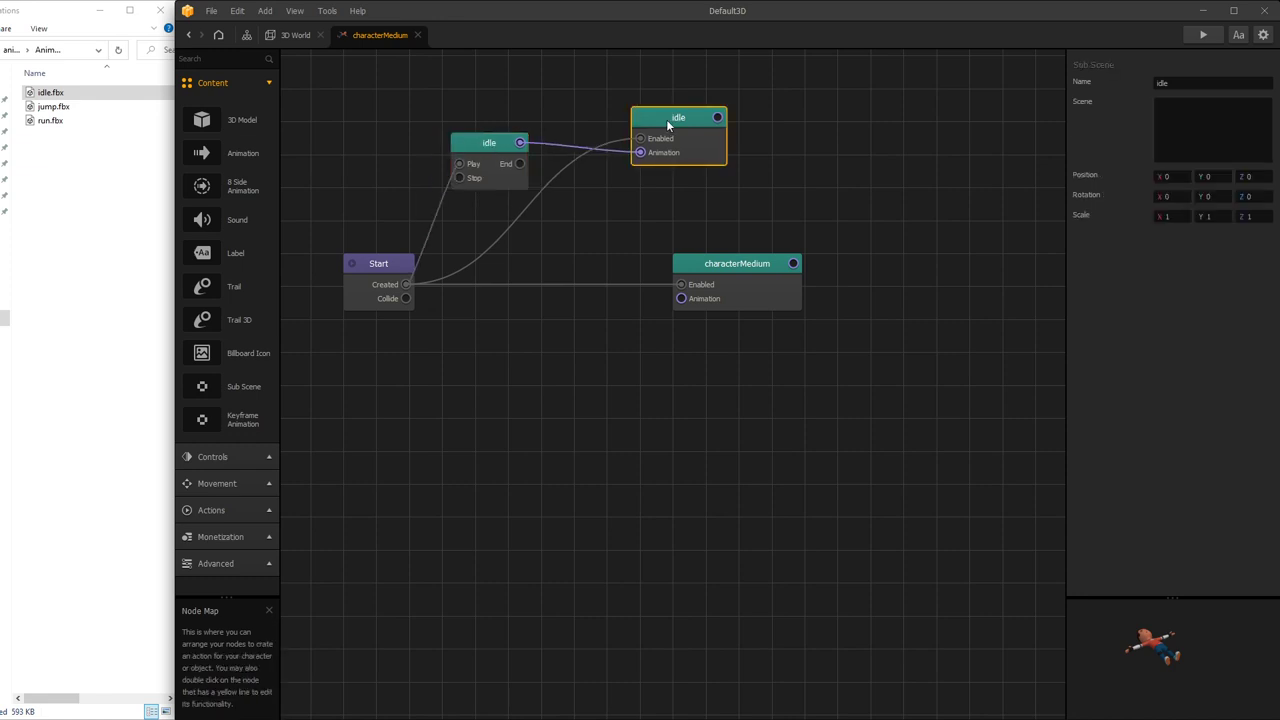
key(Delete)
drag(528, 142, 677, 297)
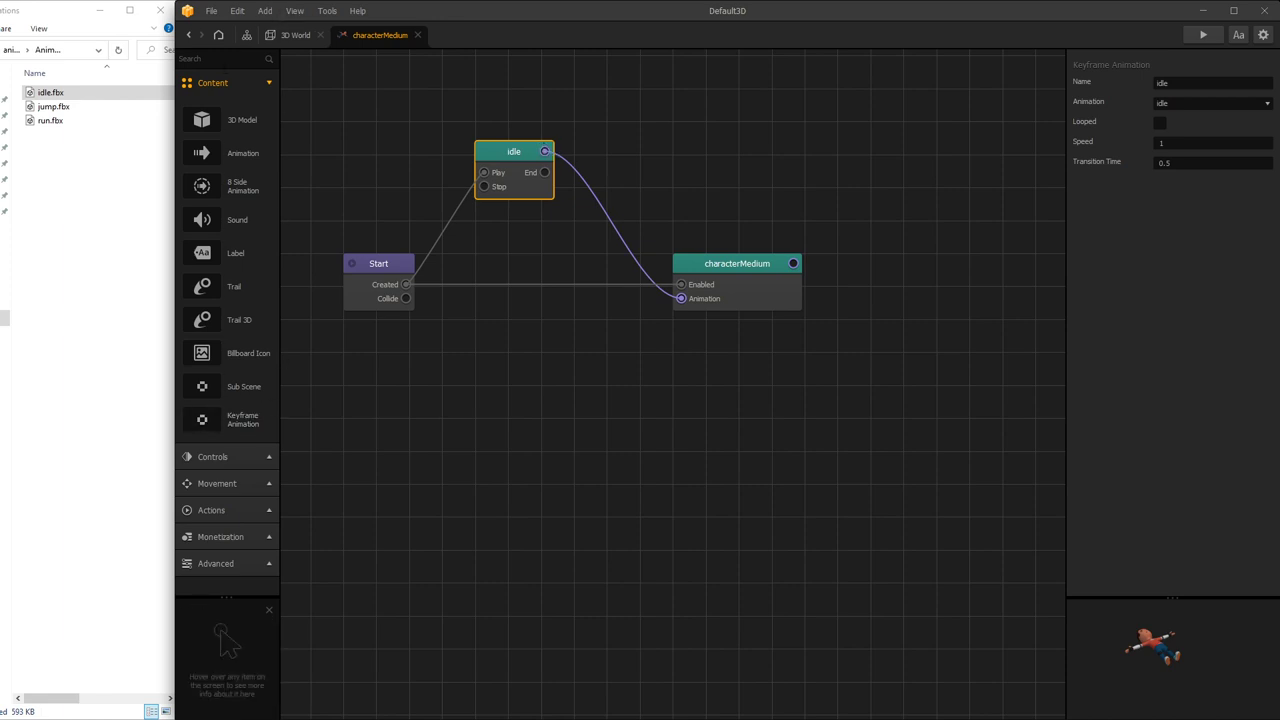
text(sc)
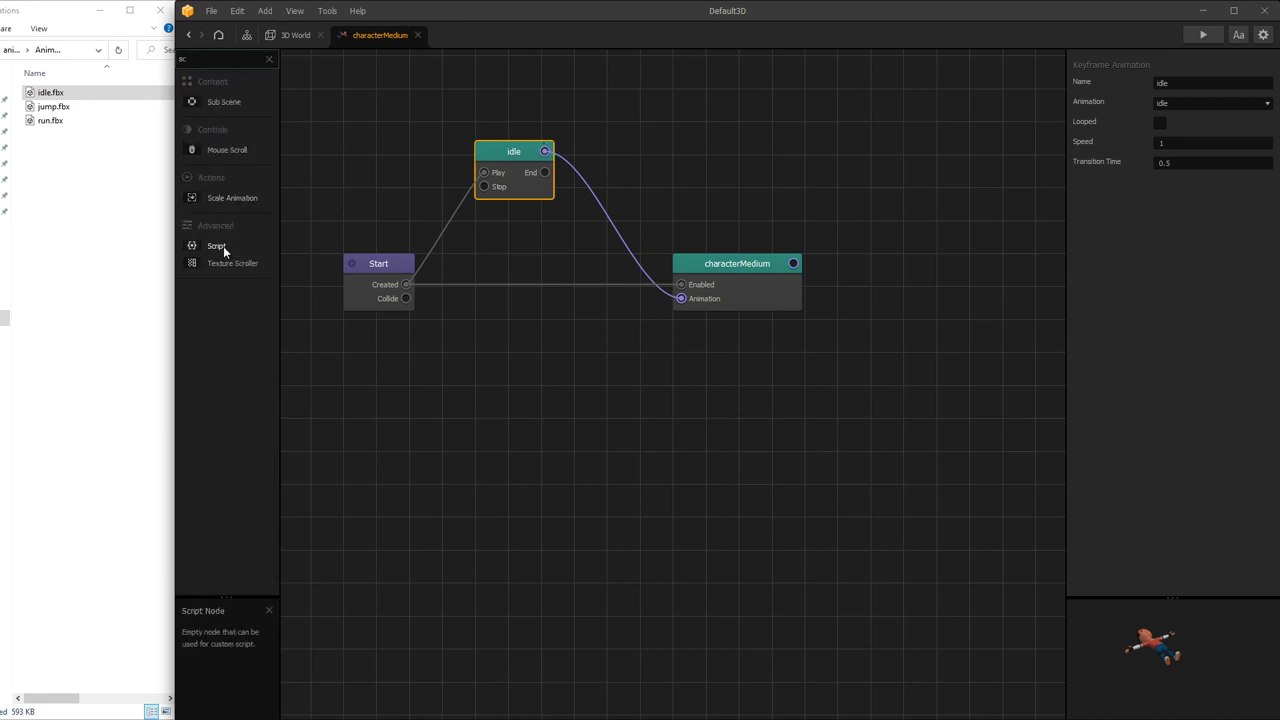
click(218, 245)
drag(842, 222, 827, 204)
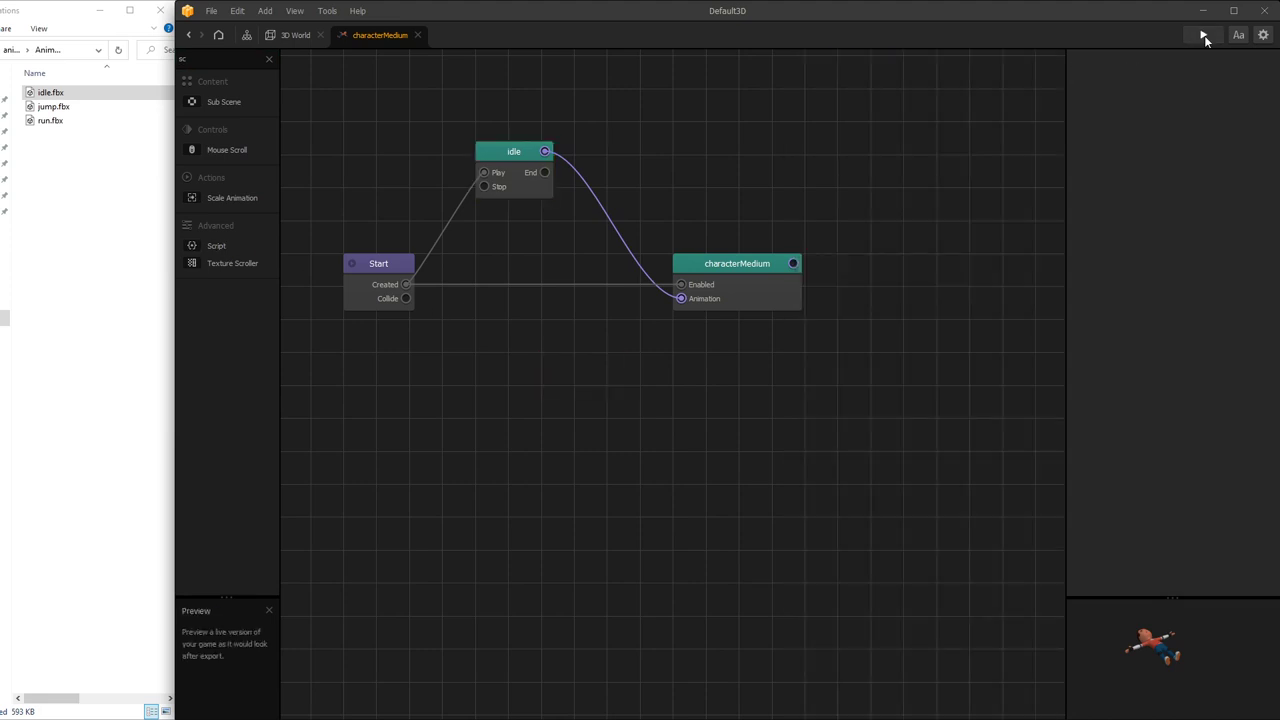
- Preview the game, turn on Looped for the idle keyframe animation and reload the preview to check it
click(1203, 35)
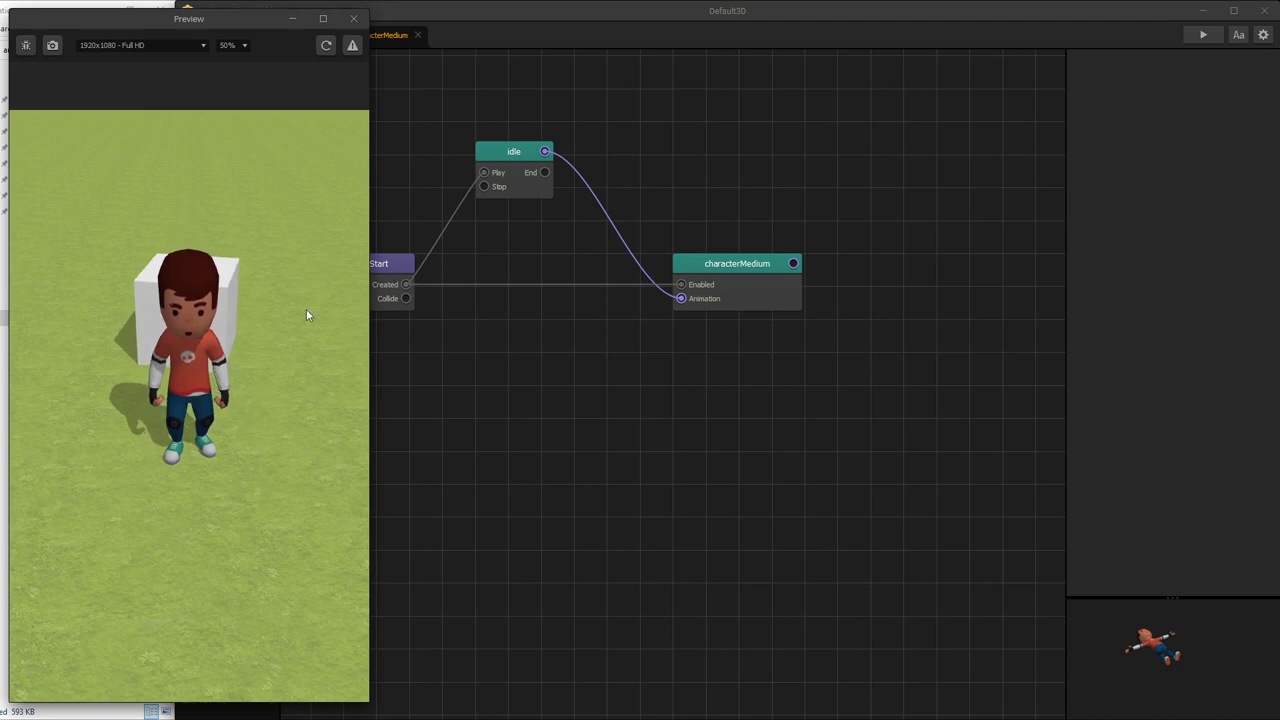
click(513, 151)
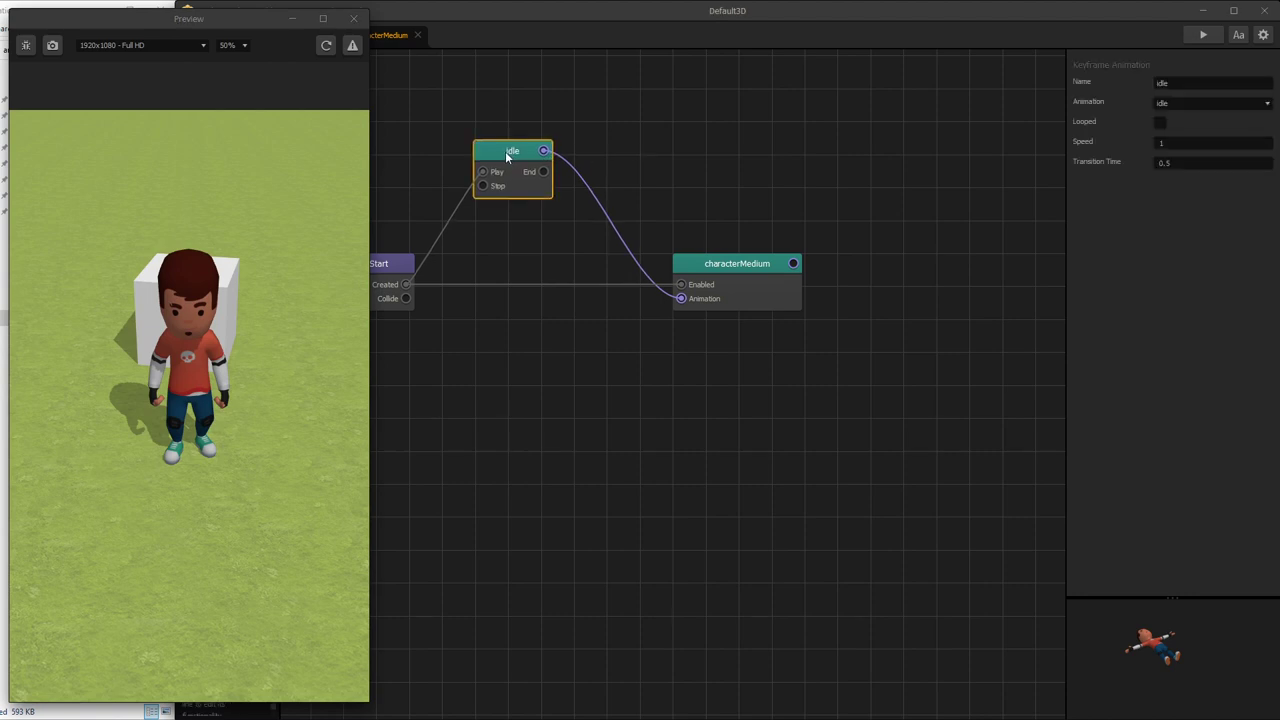
click(1162, 121)
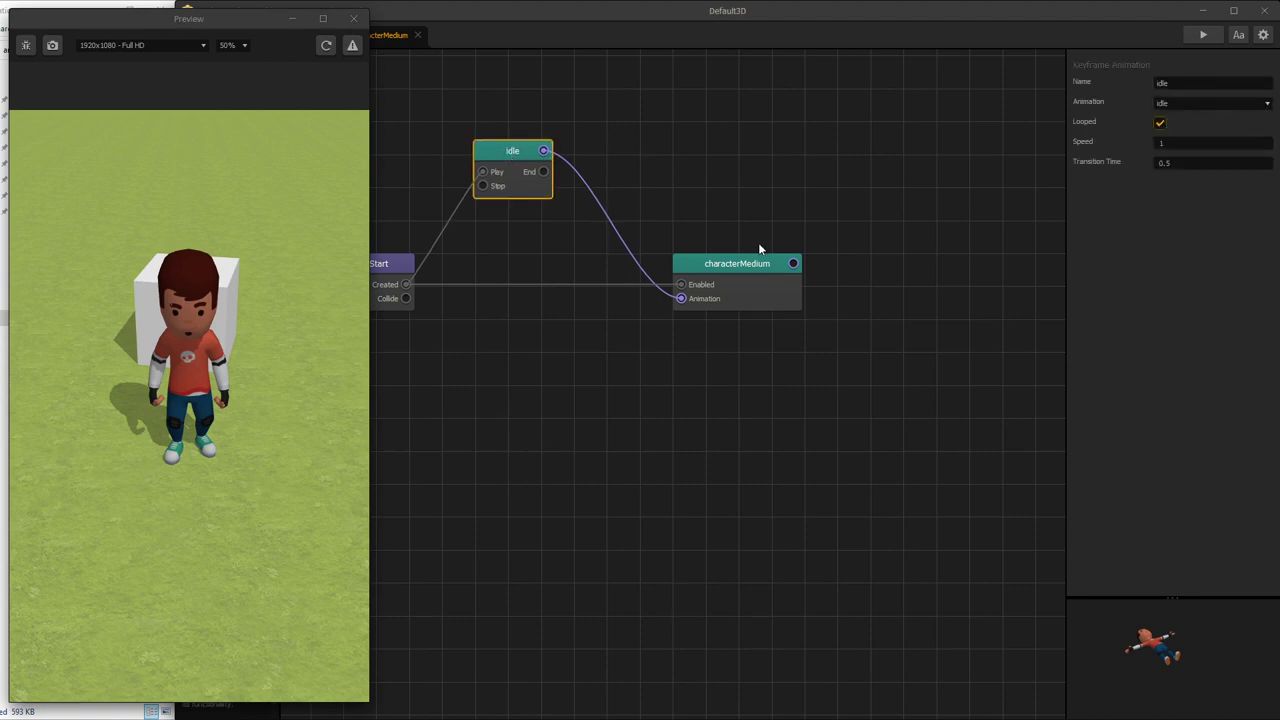
click(325, 46)
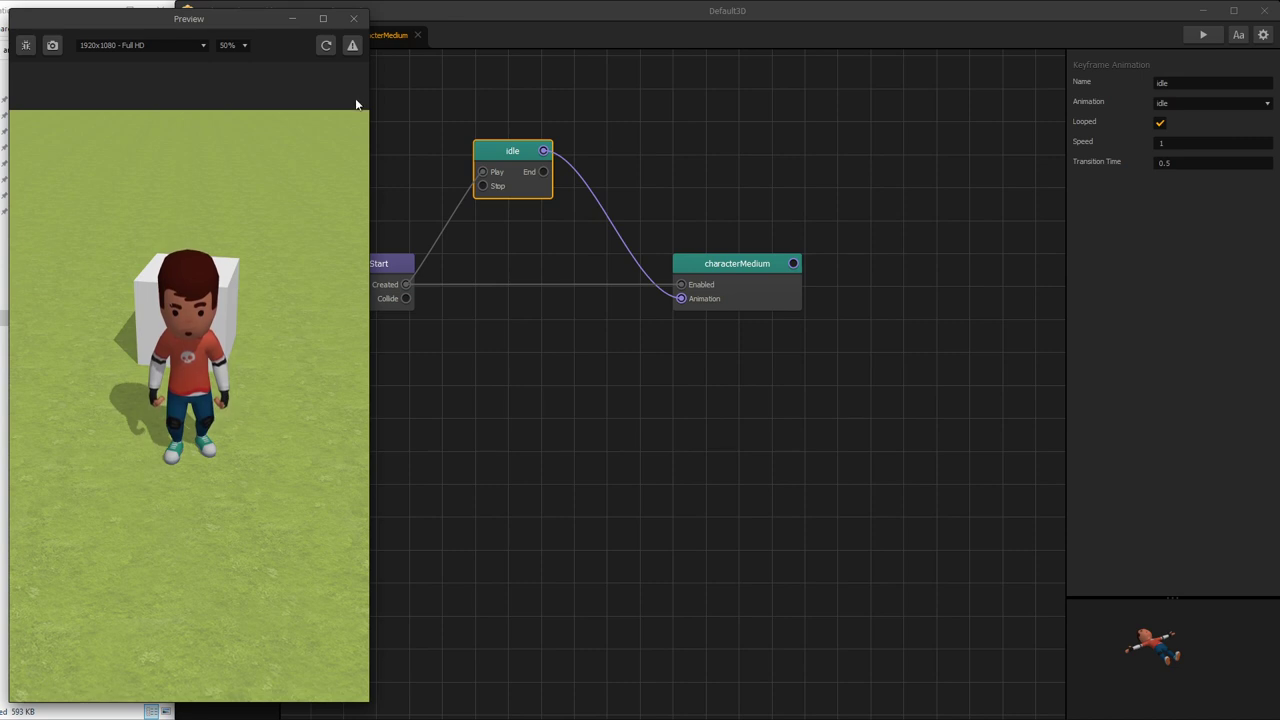
click(353, 18)
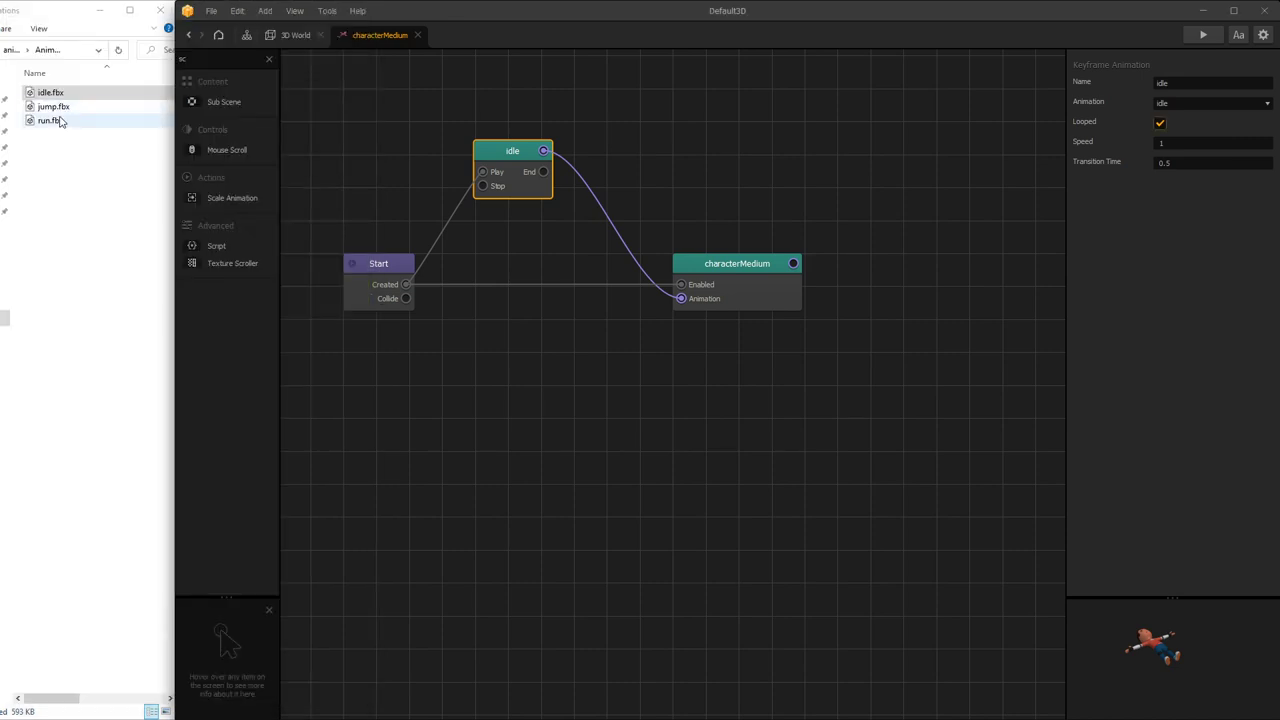
- Import run.fbx and jump.fbx into the characterMedium node map and delete their extra jump and run sub scene nodes
drag(60, 120, 537, 100)
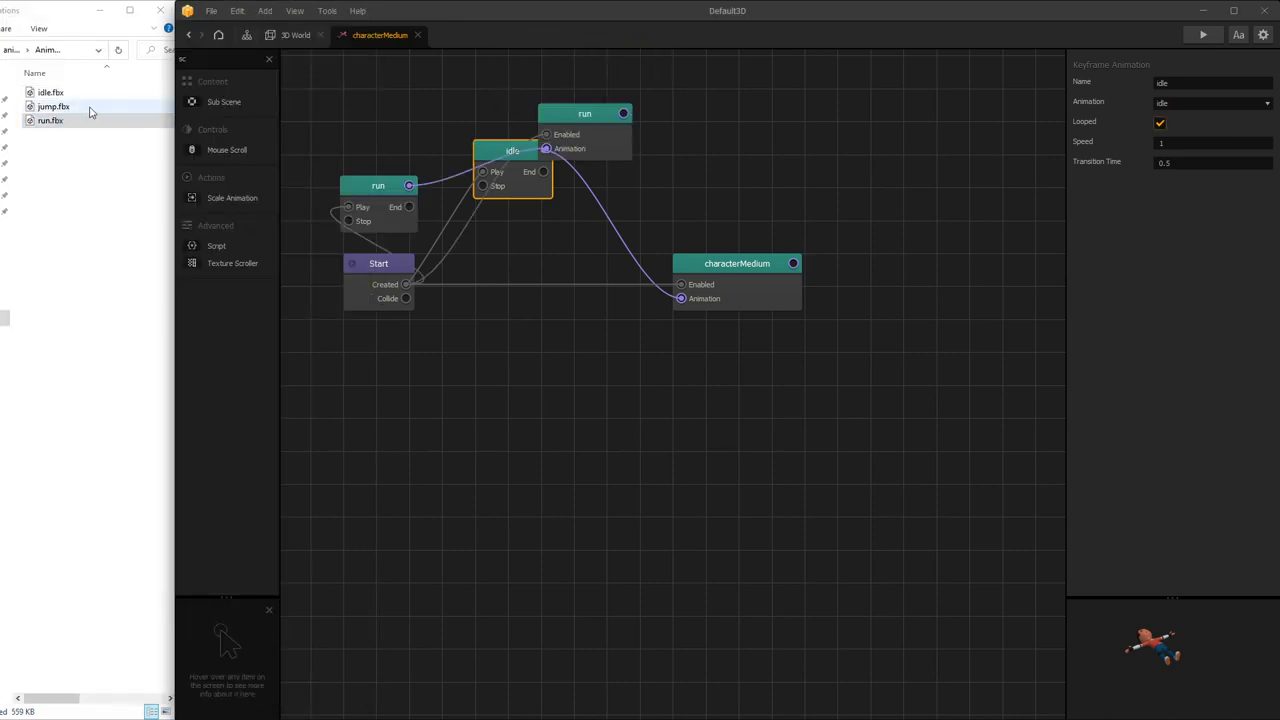
drag(84, 112, 600, 92)
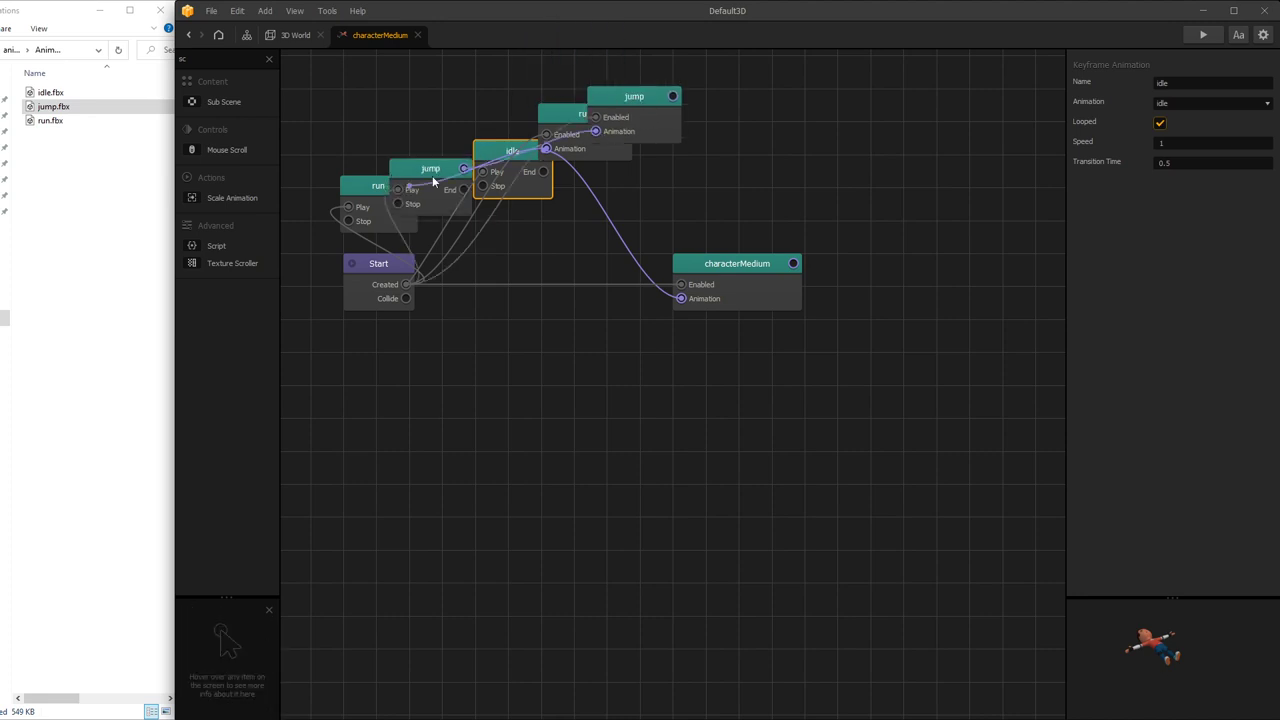
click(638, 101)
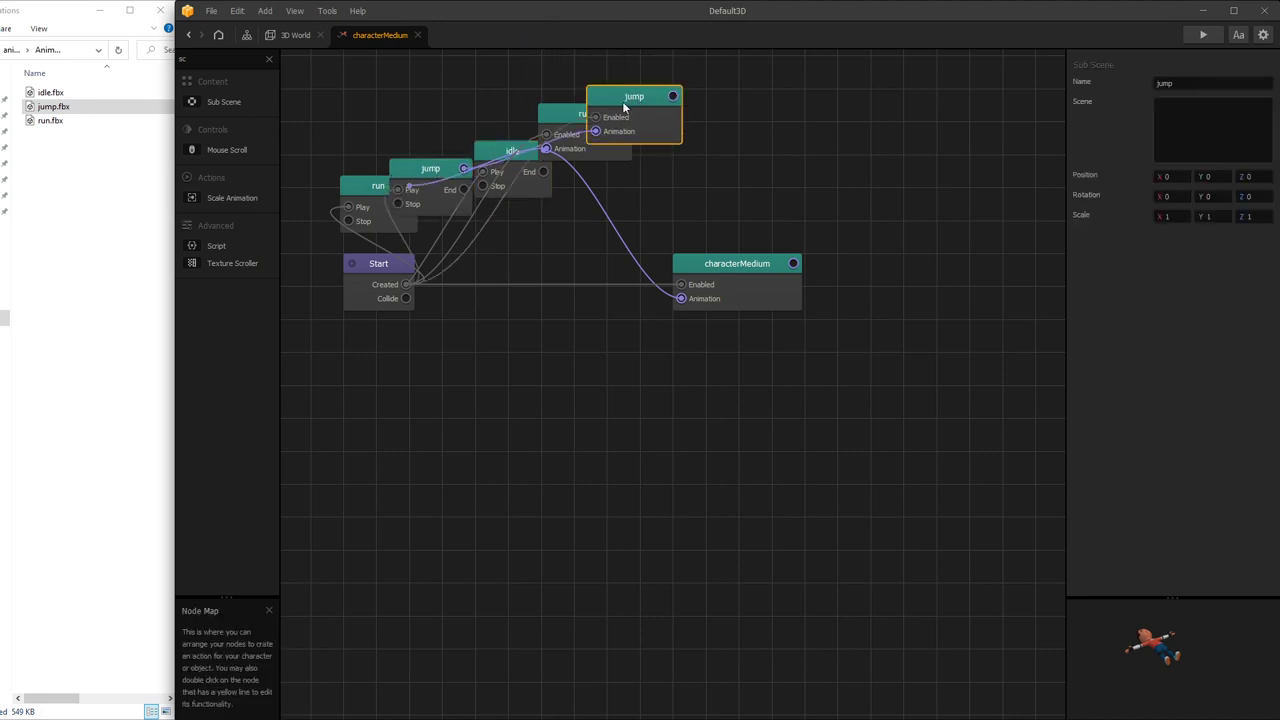
key(Delete)
click(597, 112)
key(Delete)
- Place the jump and run nodes below idle and connect run instead of idle to characterMedium's Animation input
drag(433, 169, 519, 71)
drag(381, 188, 534, 412)
drag(544, 87, 536, 327)
drag(545, 151, 563, 411)
- Preview the run animation, turn on Looped for the run node and reload the preview
click(1203, 35)
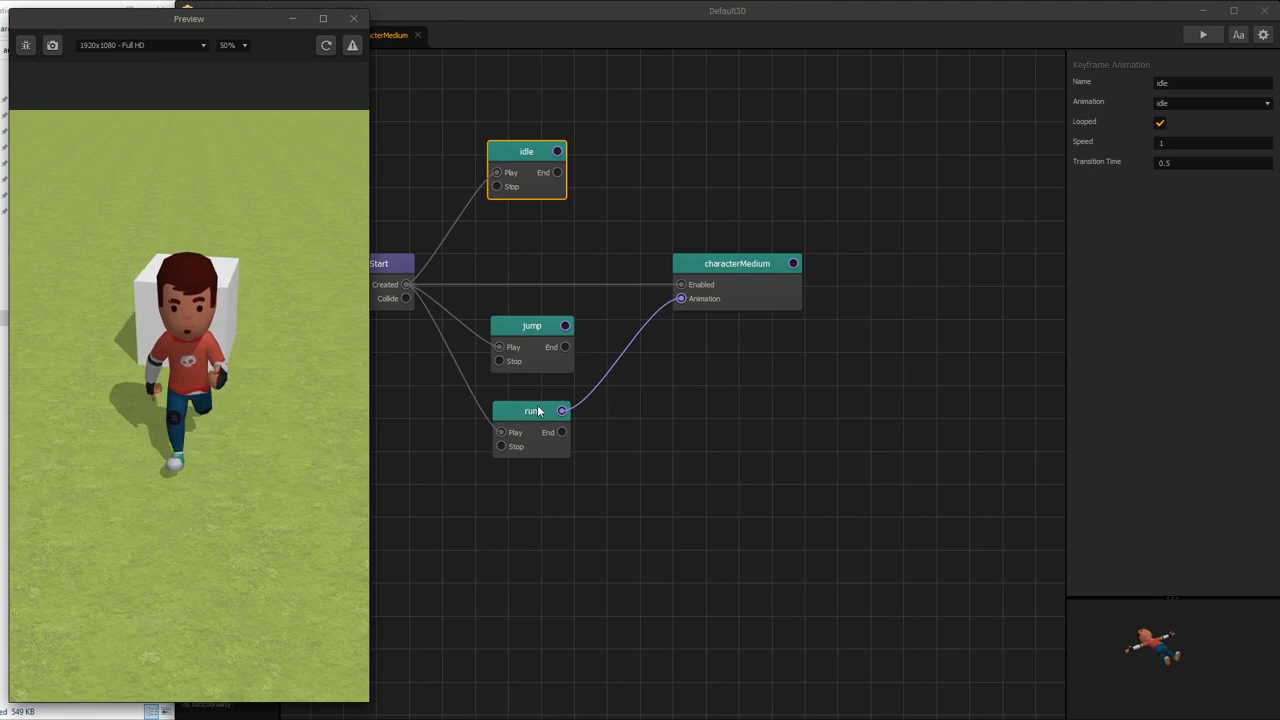
click(532, 413)
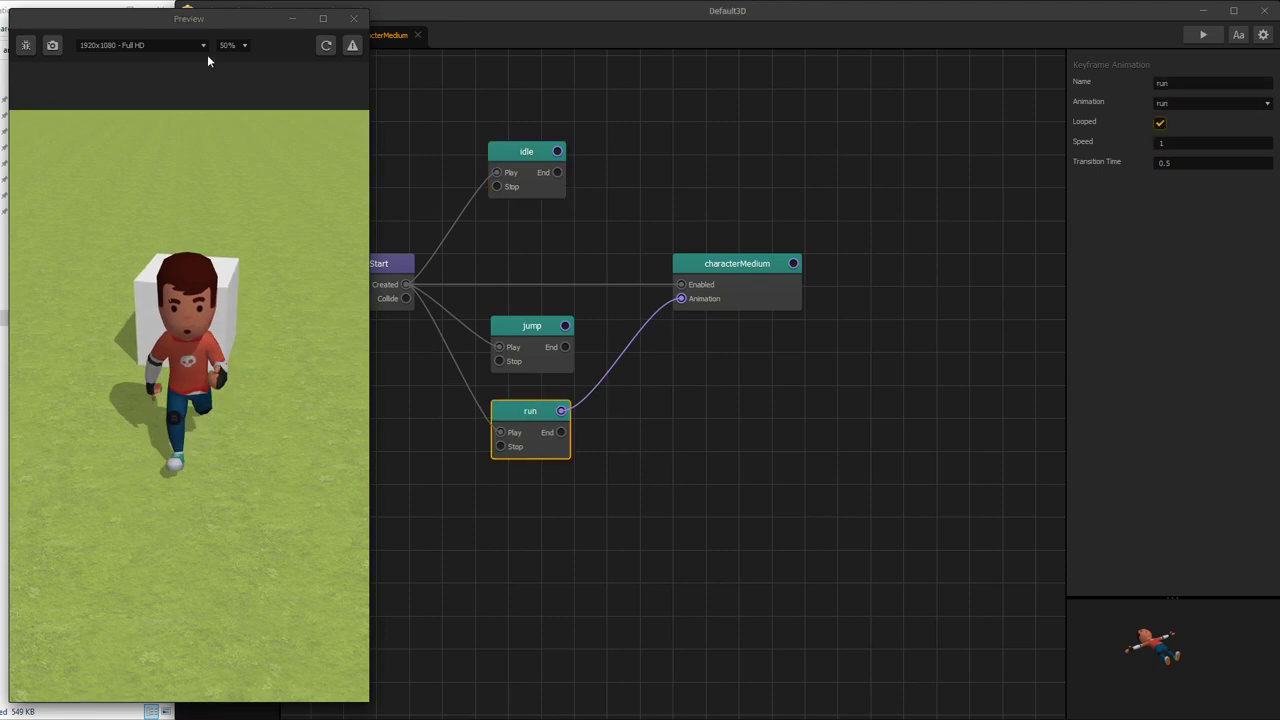
click(323, 46)
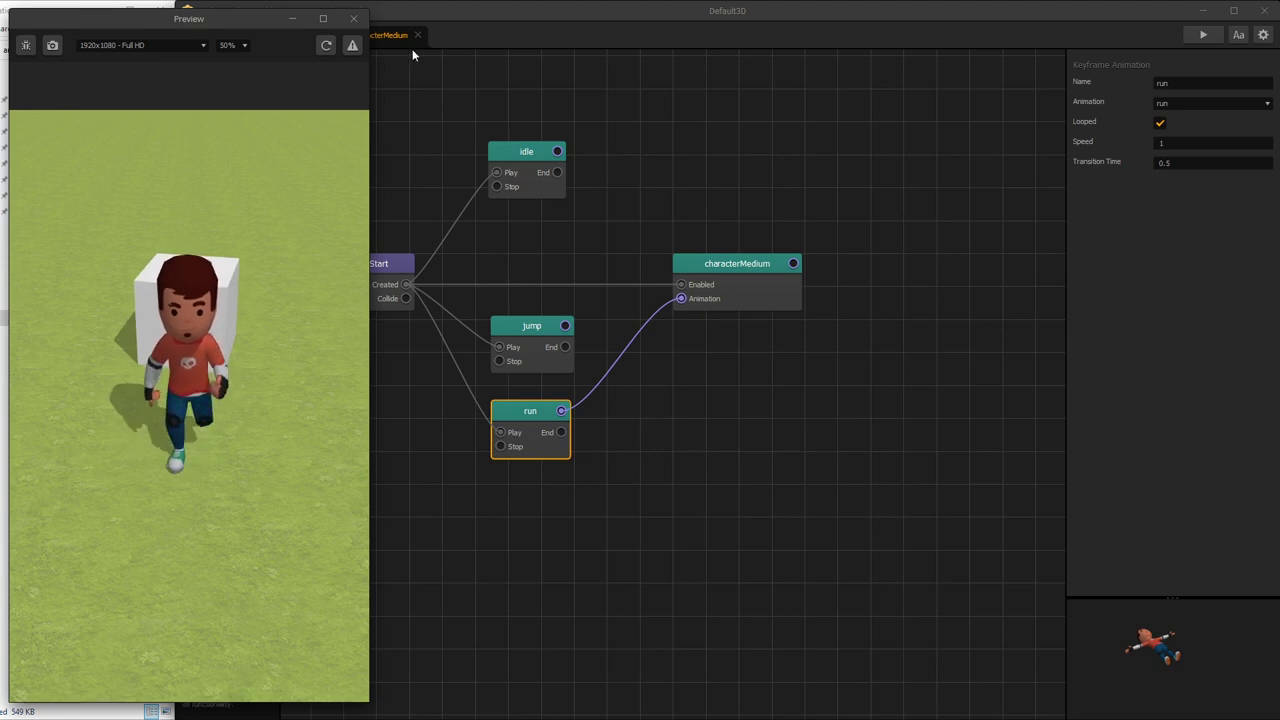
click(364, 18)
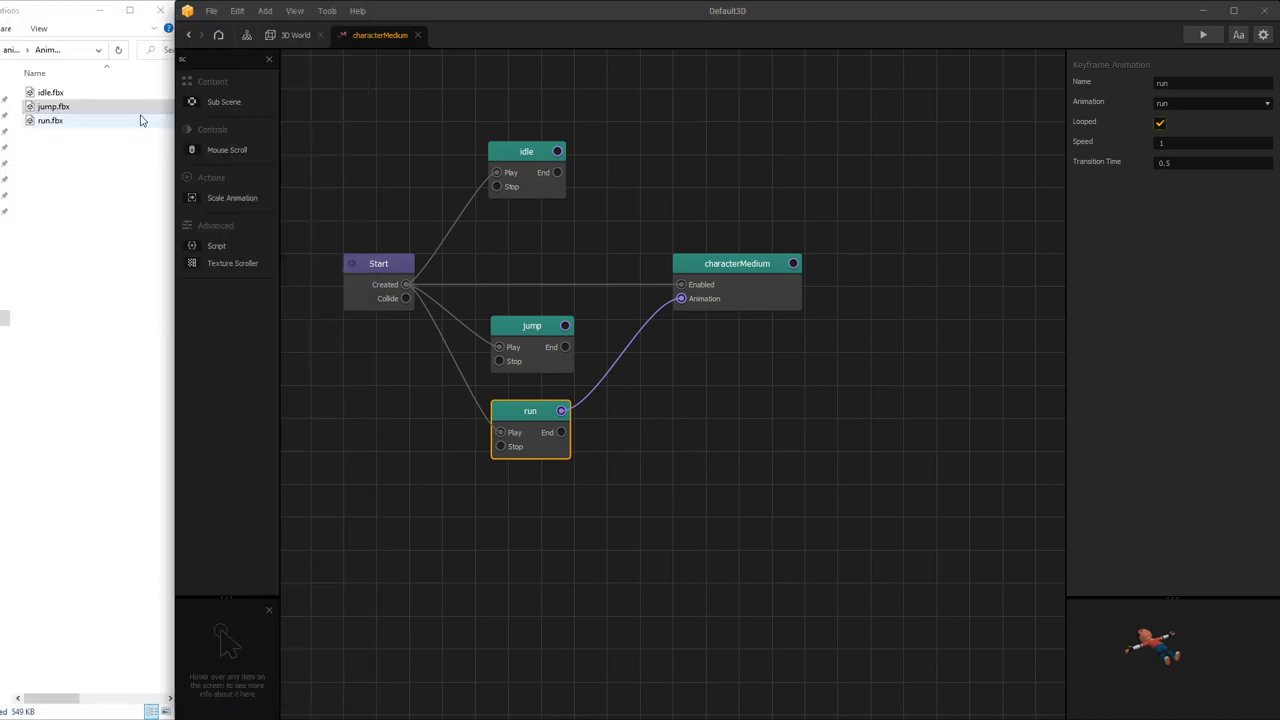
- Add a Keyboard Button node beside the run node and assign its button to W
click(224, 60)
text(bu)
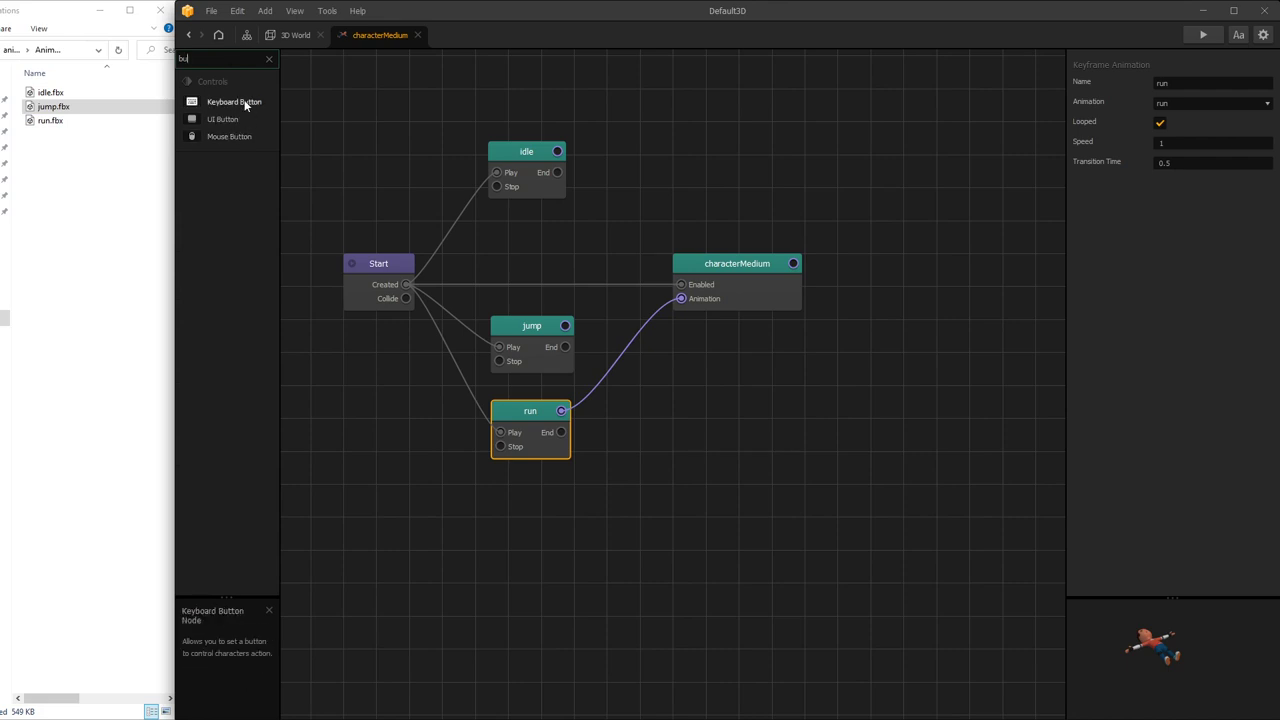
drag(243, 102, 337, 216)
drag(355, 386, 370, 418)
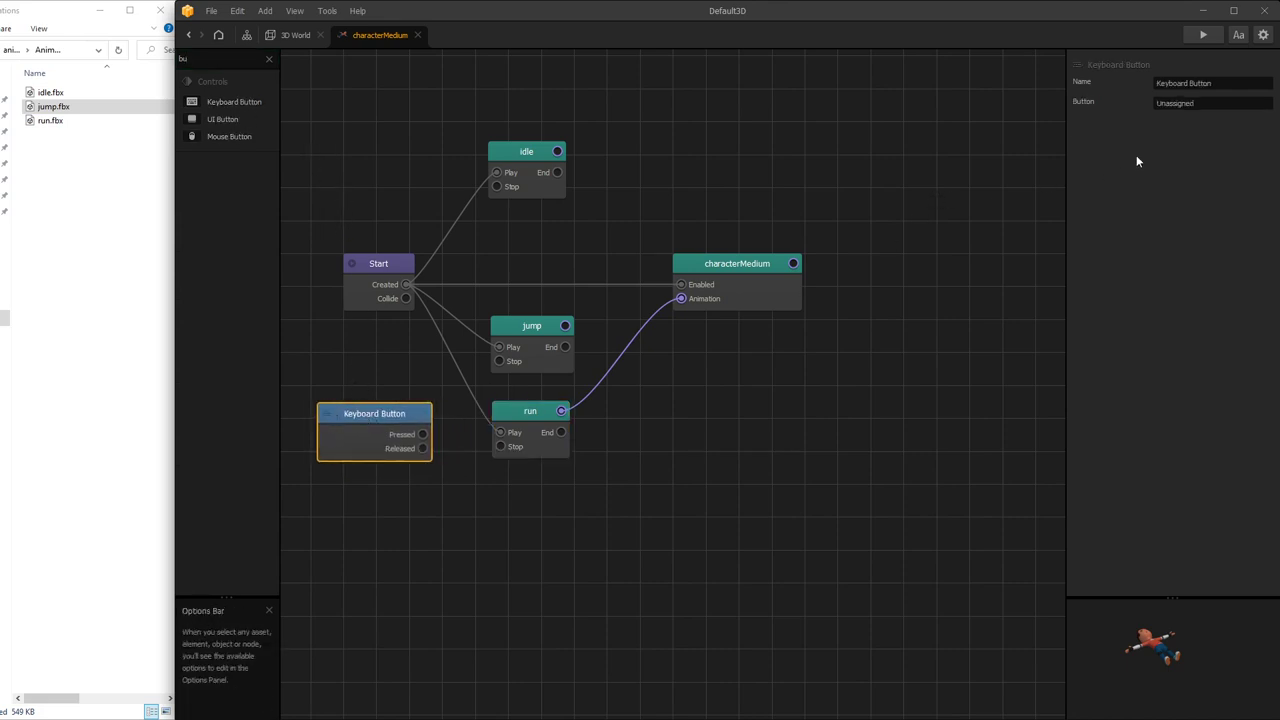
click(1213, 103)
key(w)
click(806, 438)
- Disconnect run's Play input from Start and connect the idle animation to characterMedium's Animation input
drag(495, 432, 537, 414)
click(558, 153)
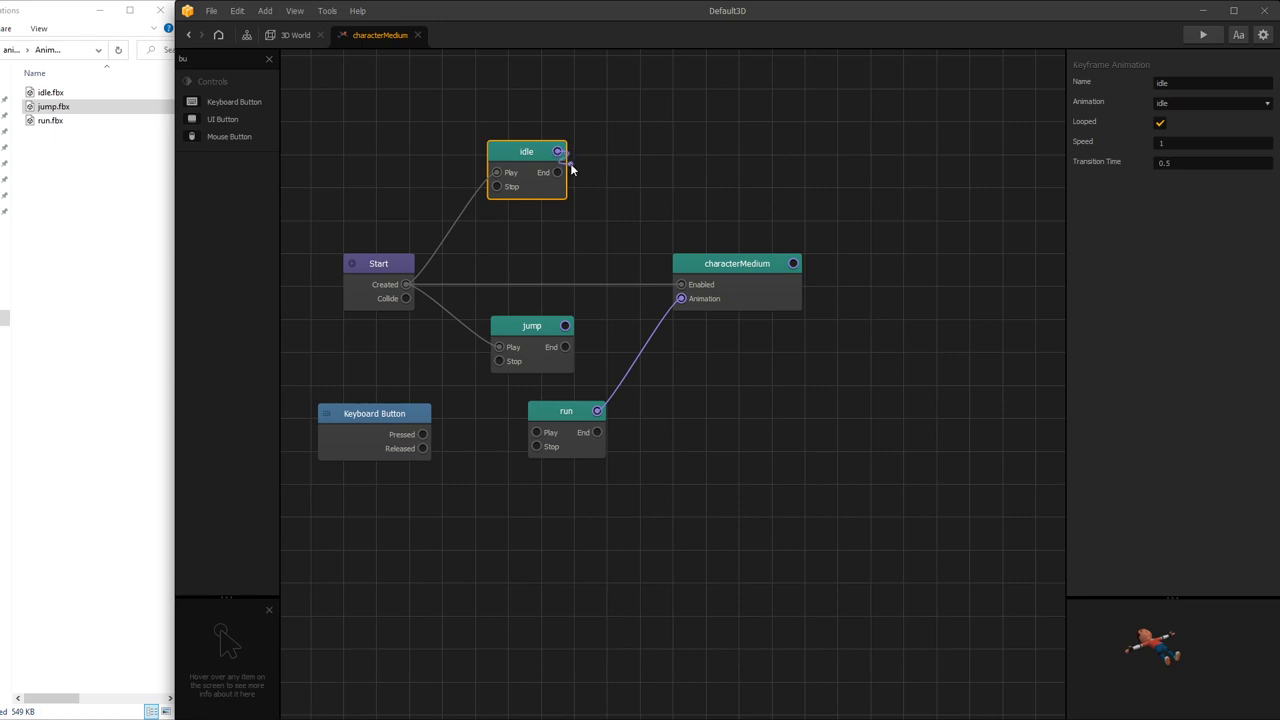
drag(657, 278, 682, 299)
- Connect the W button's Pressed to idle Stop and run Play, Released to run Stop and idle Play, and test W in the preview
click(422, 434)
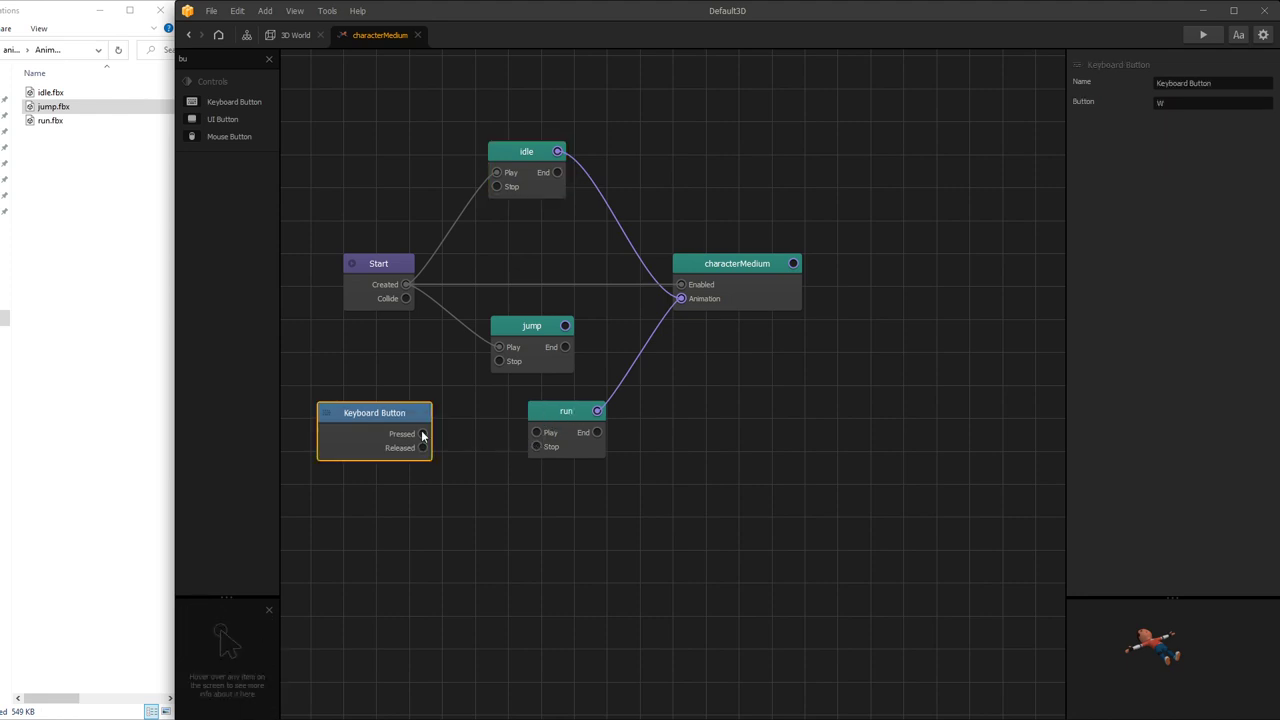
drag(506, 276, 499, 188)
drag(422, 434, 538, 433)
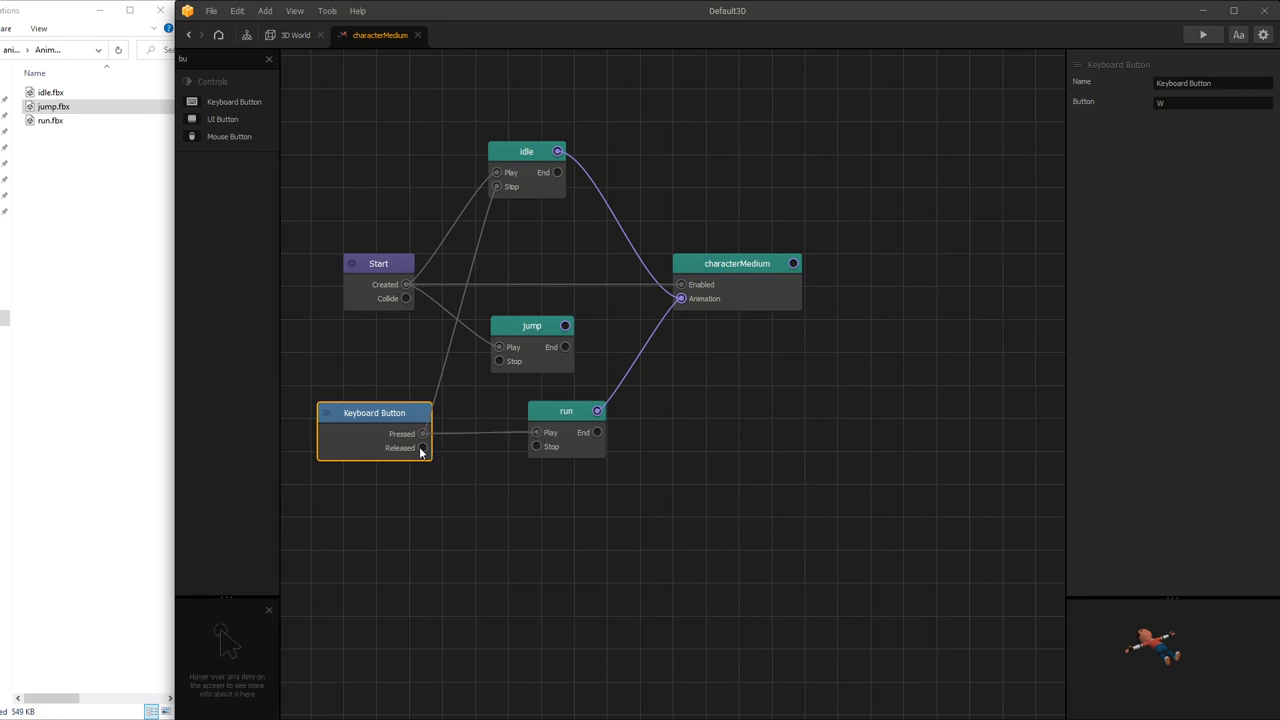
drag(448, 405, 536, 447)
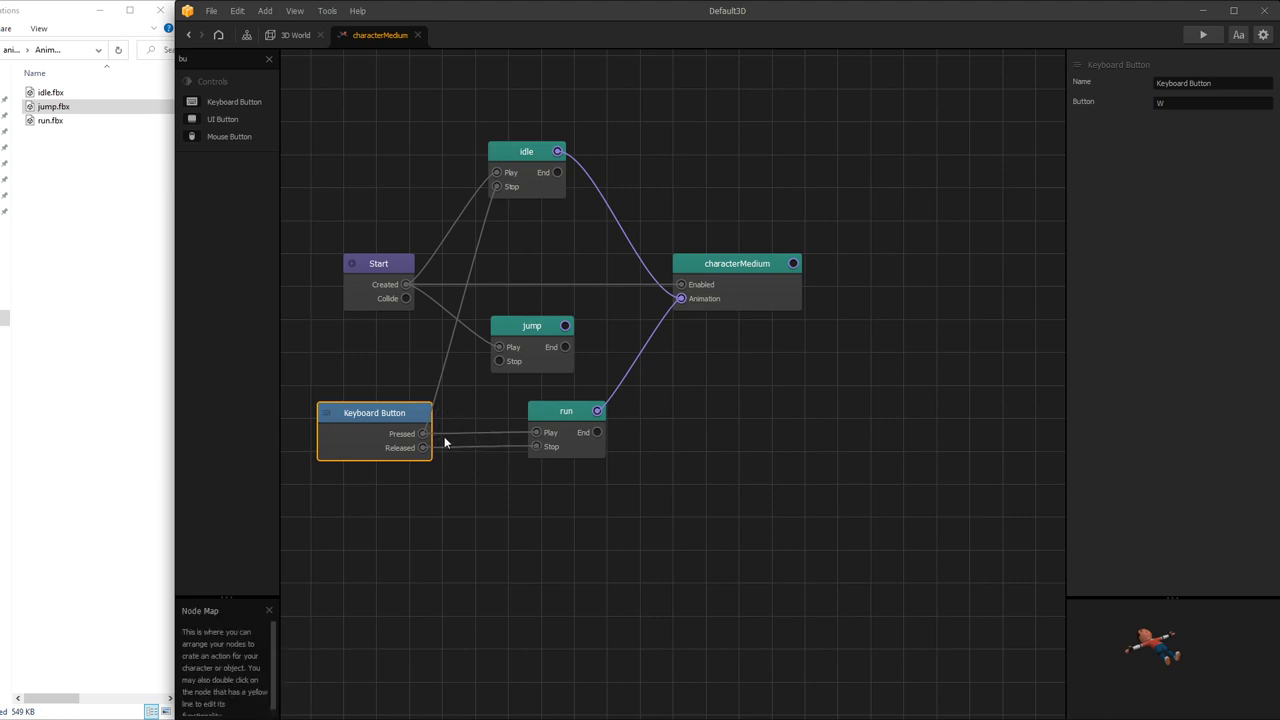
drag(427, 446, 496, 175)
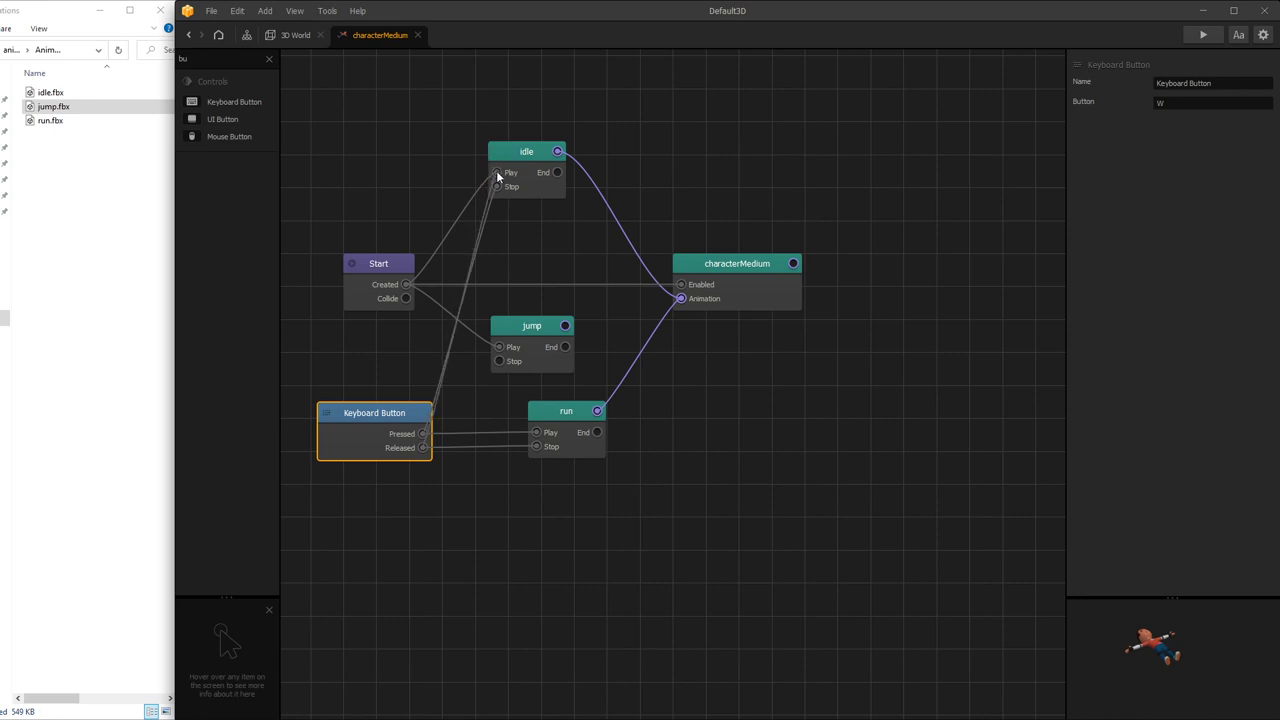
click(1201, 35)
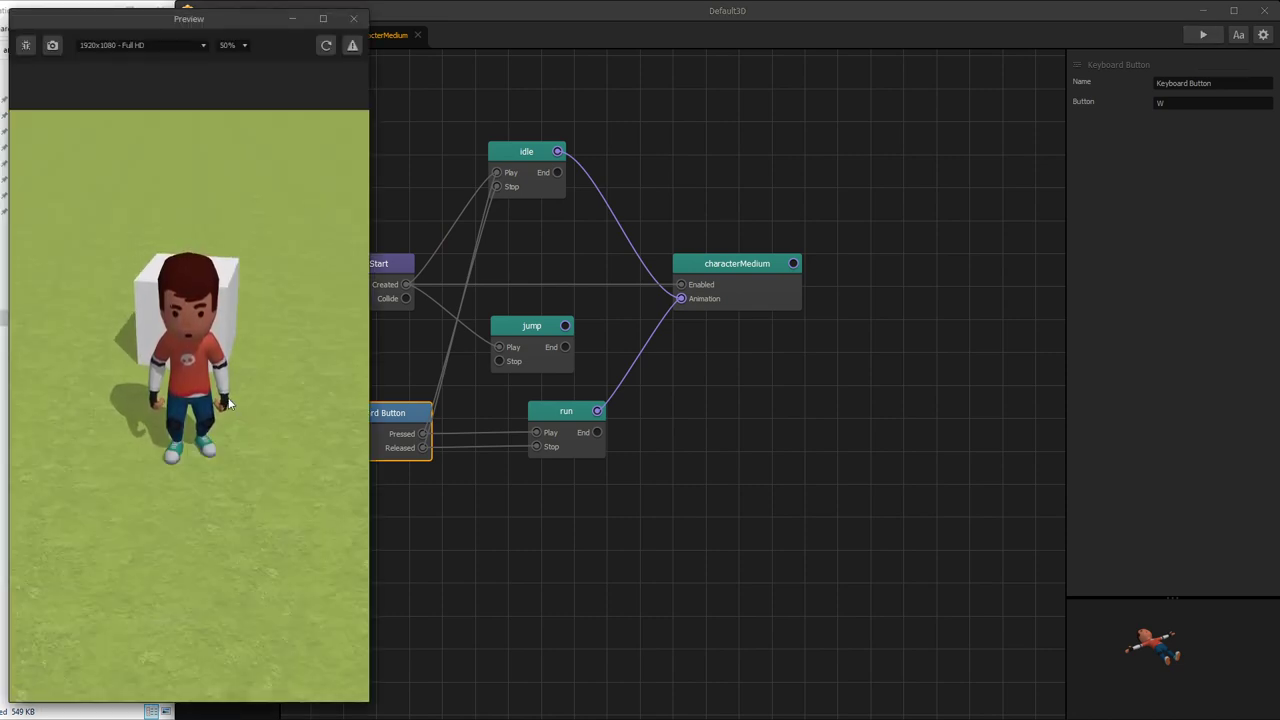
key(w)
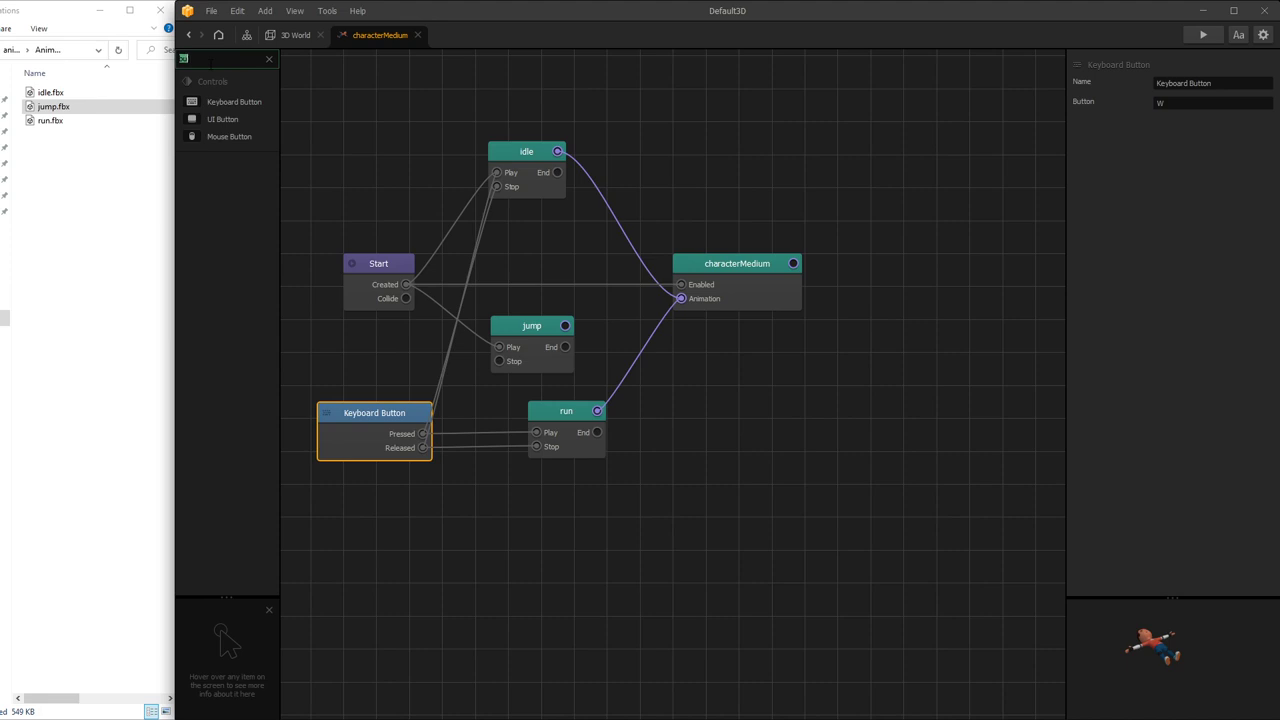
- Add a Move node and a Rotate node to the lower part of the node map
text(move)
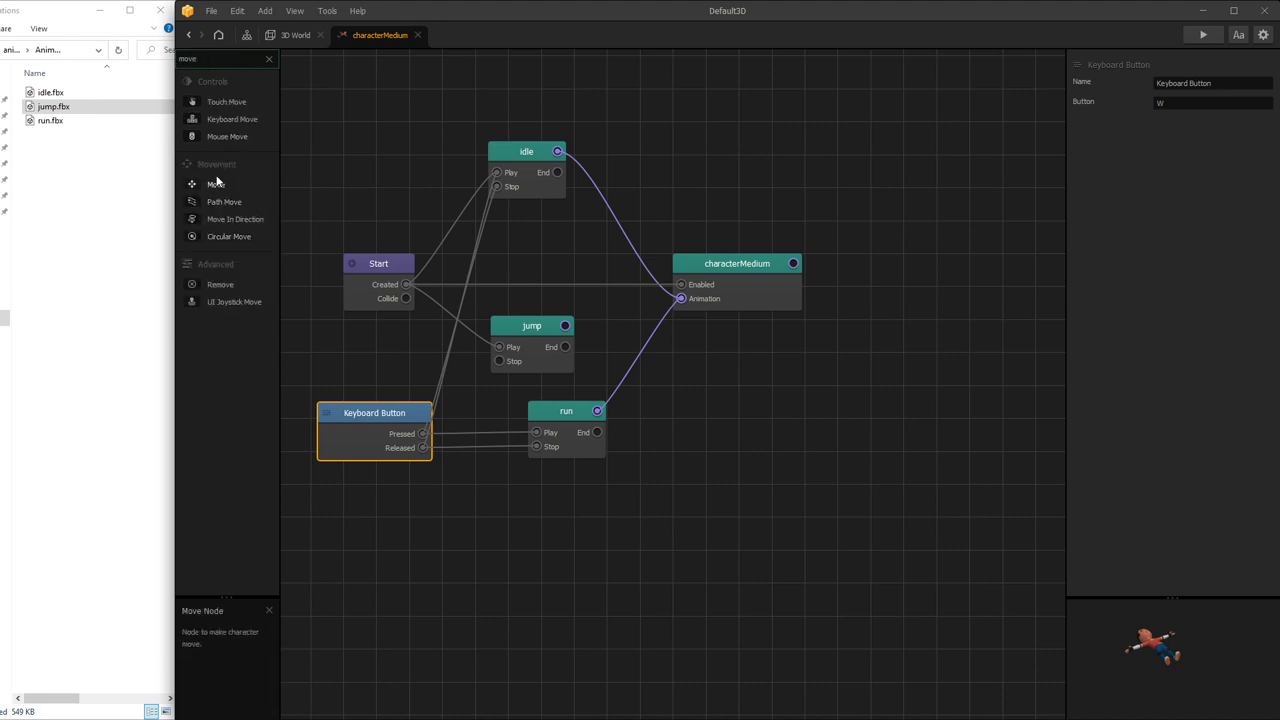
drag(567, 546, 568, 546)
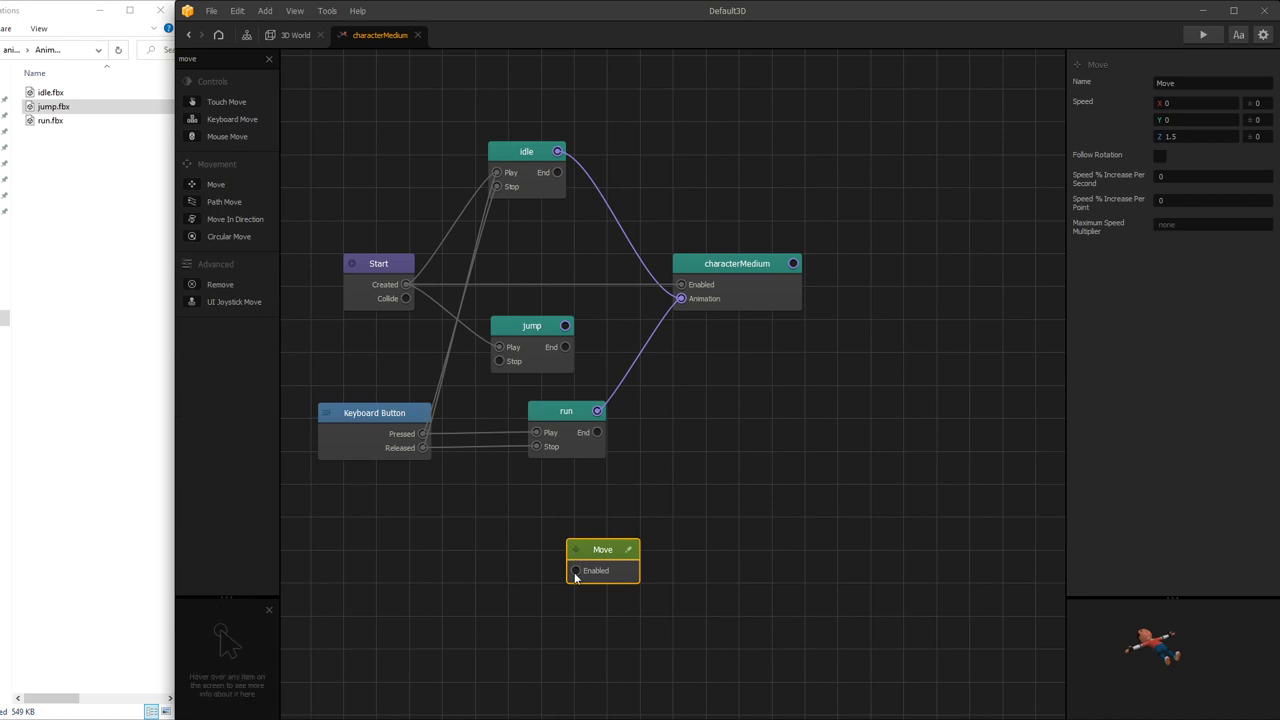
click(220, 58)
text(rot)
drag(220, 149, 380, 573)
drag(411, 644, 411, 644)
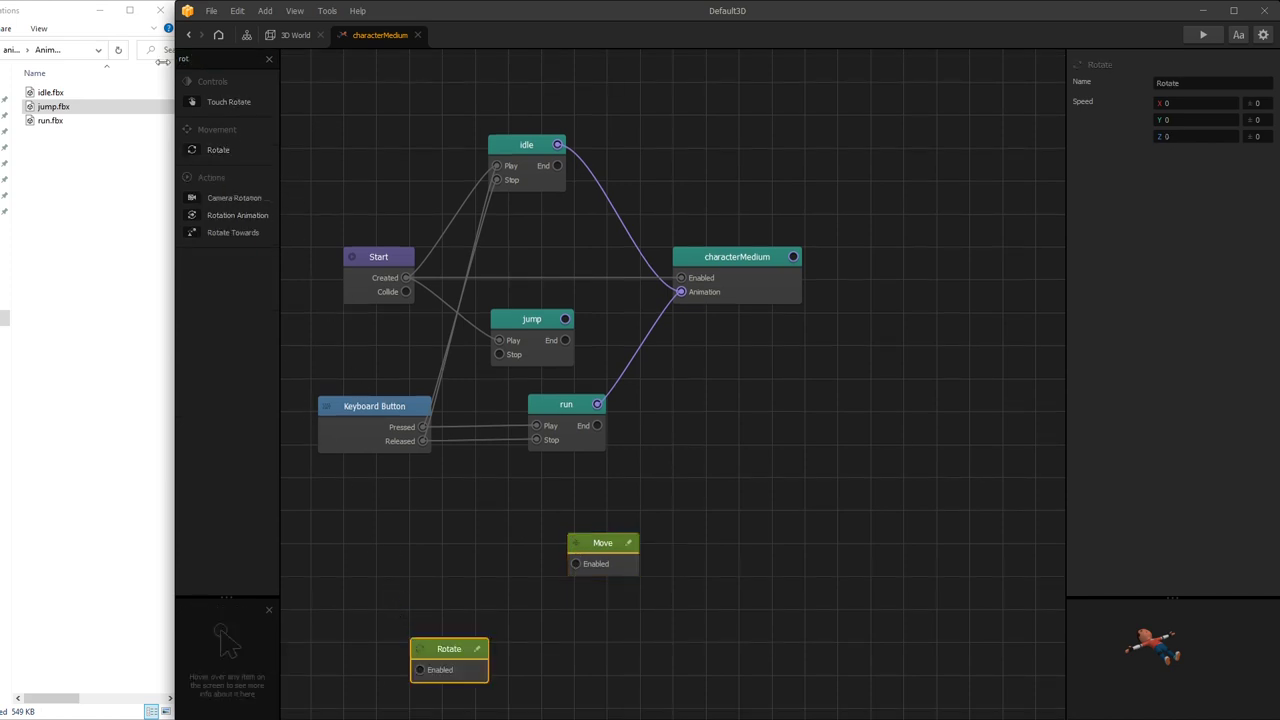
- Add two more Keyboard Button nodes below the W button and assign them to D and A
click(220, 58)
text(bu)
drag(321, 524, 287, 530)
drag(233, 102, 397, 522)
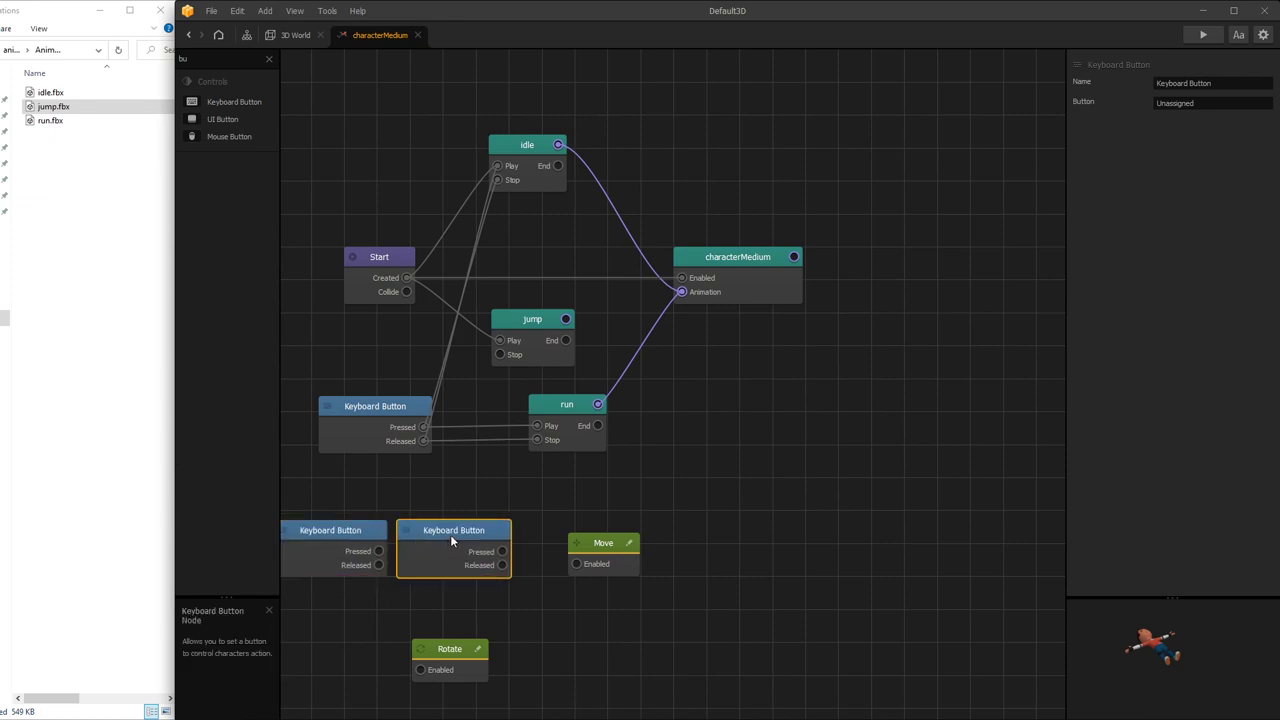
click(1220, 103)
key(d)
click(335, 530)
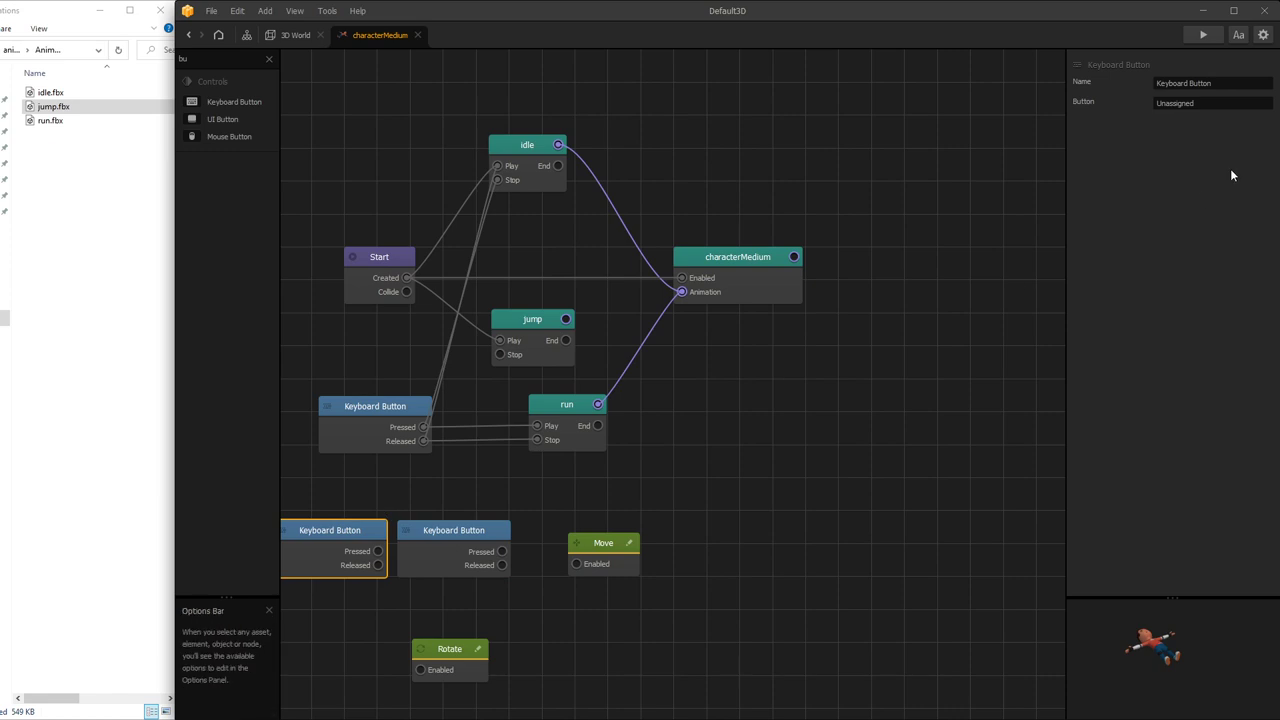
click(1212, 106)
key(a)
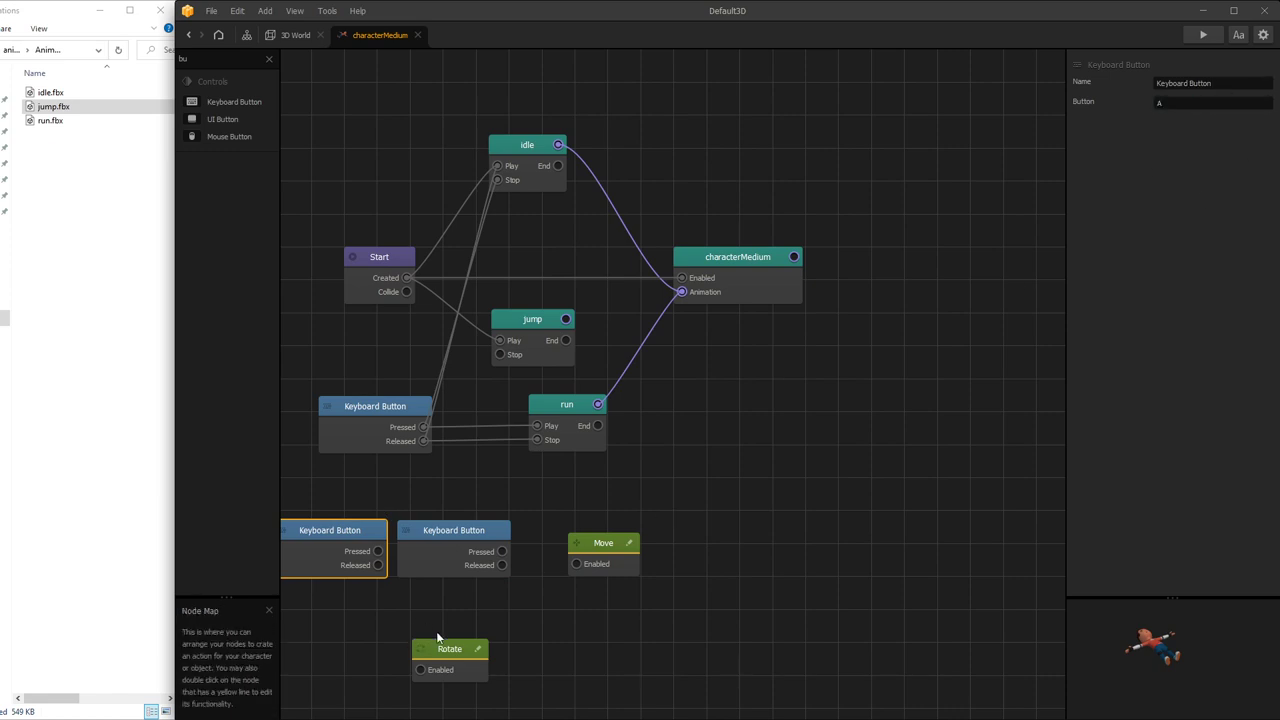
- Connect the Move node's Enabled input to the W button's Pressed, set its Z speed to 10 and turn on Follow Rotation
drag(438, 640, 549, 628)
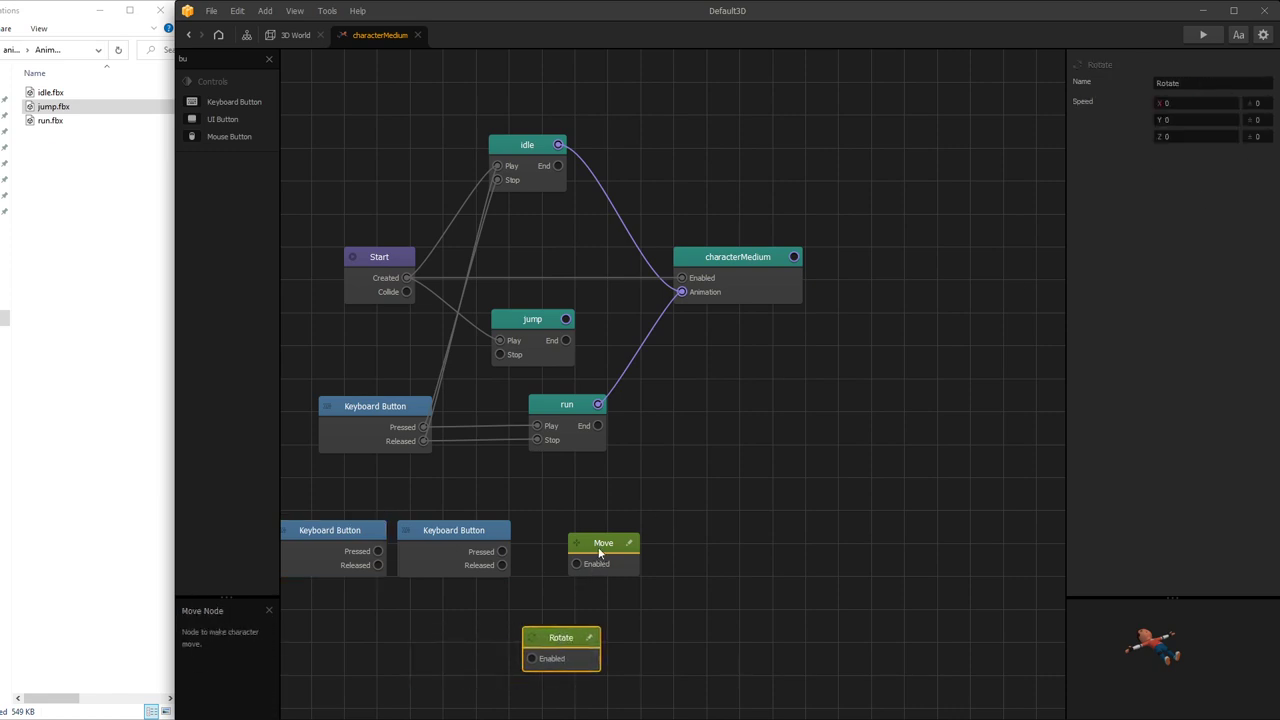
drag(599, 548, 617, 489)
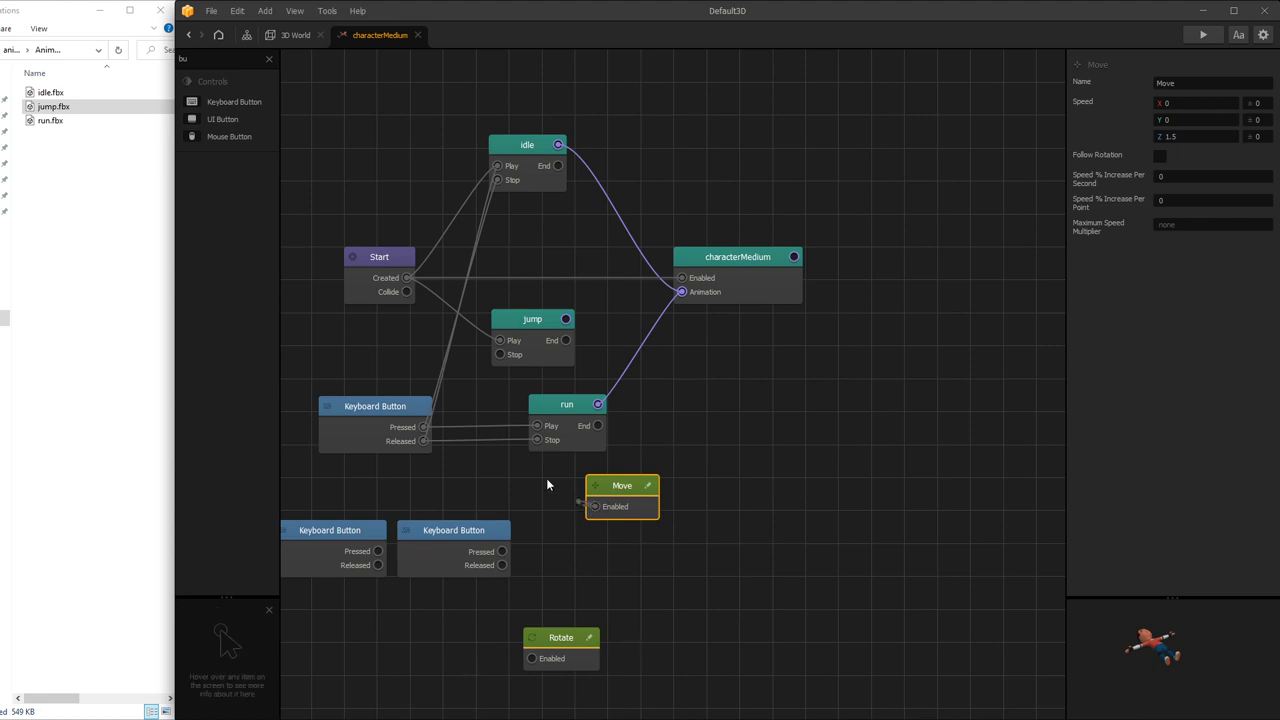
drag(508, 470, 423, 427)
click(1175, 136)
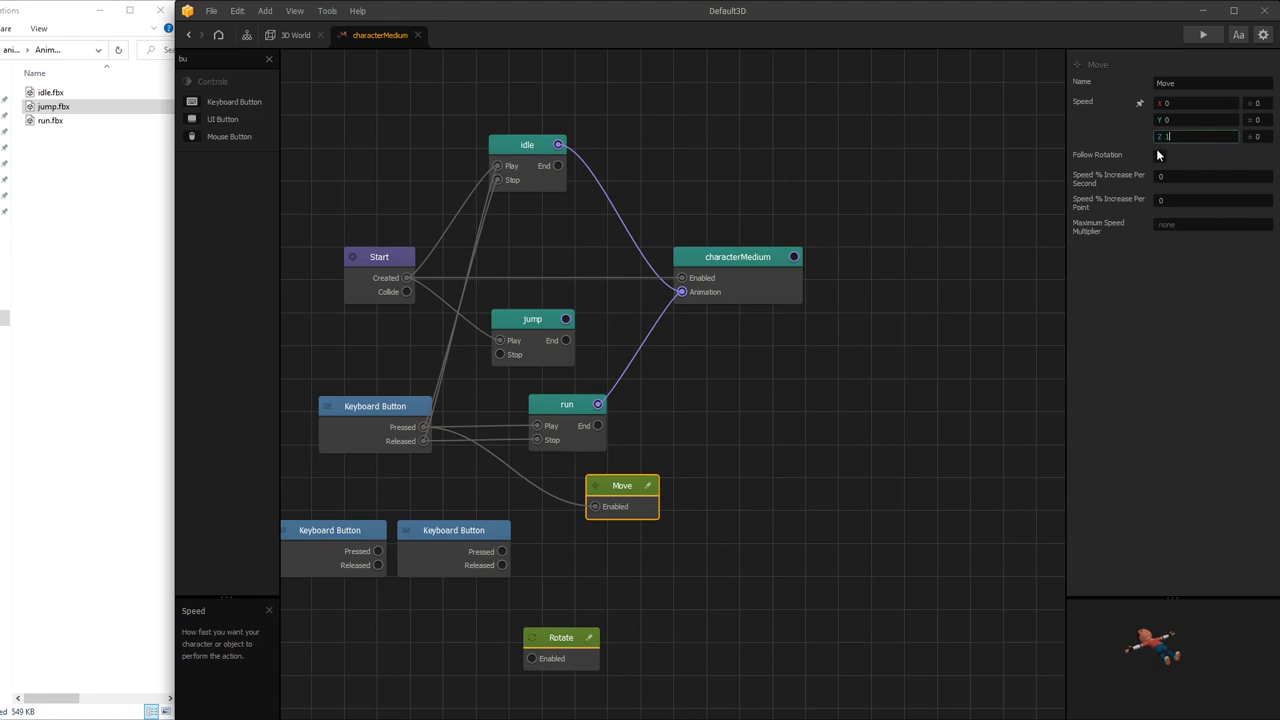
text(10)
click(1160, 156)
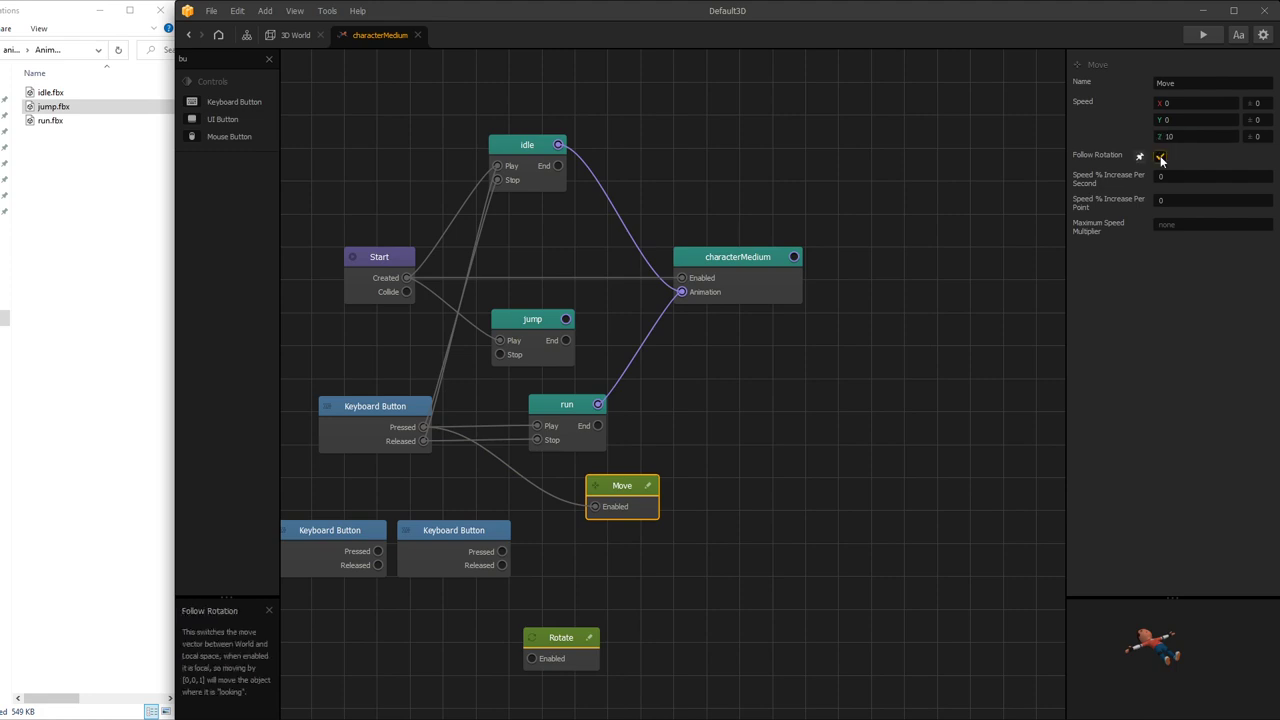
- Place the Rotate node beside the D Keyboard Button, connect its Enabled input to D's Pressed and set its Y speed to -200
drag(558, 637, 625, 600)
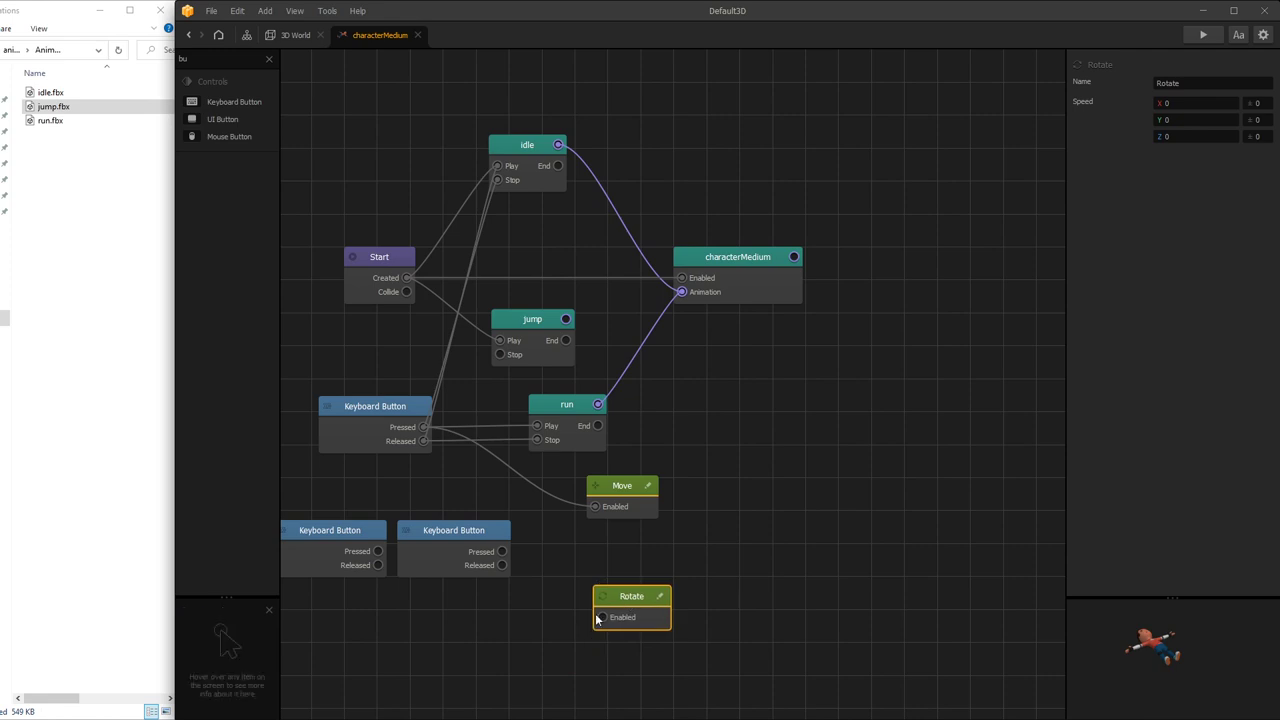
drag(455, 530, 501, 531)
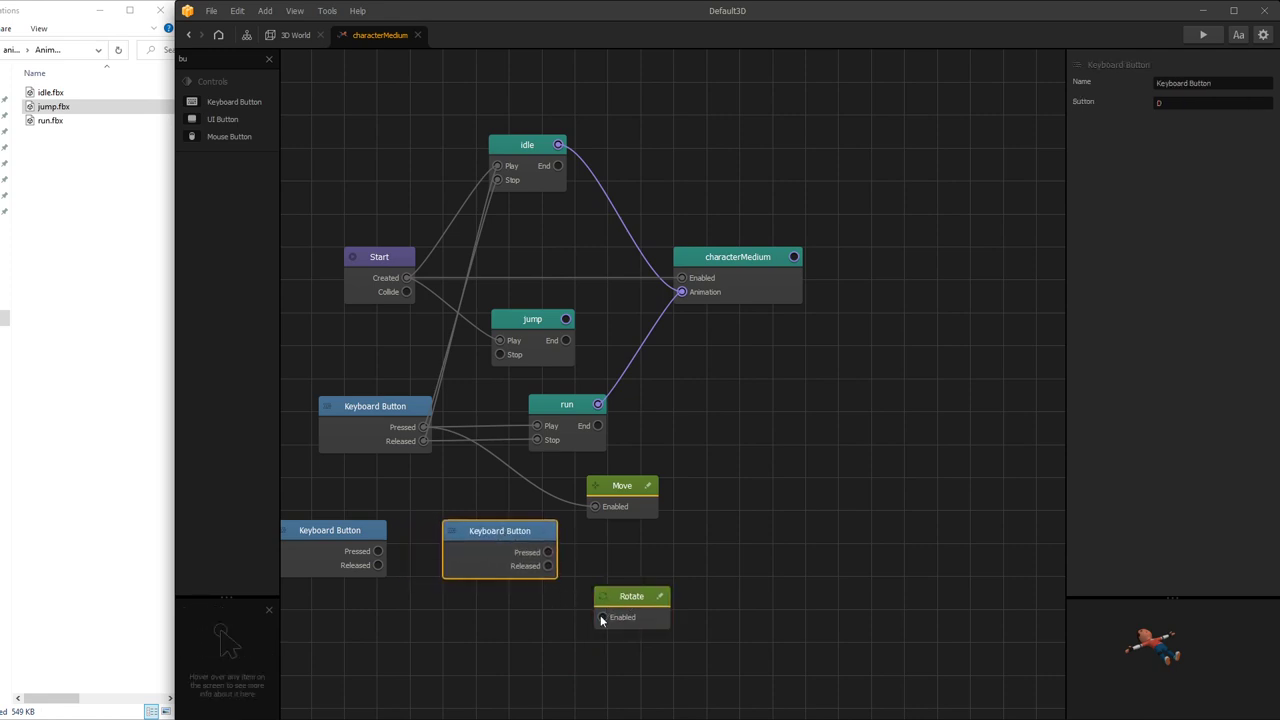
drag(601, 616, 549, 552)
drag(596, 591, 595, 588)
click(1179, 119)
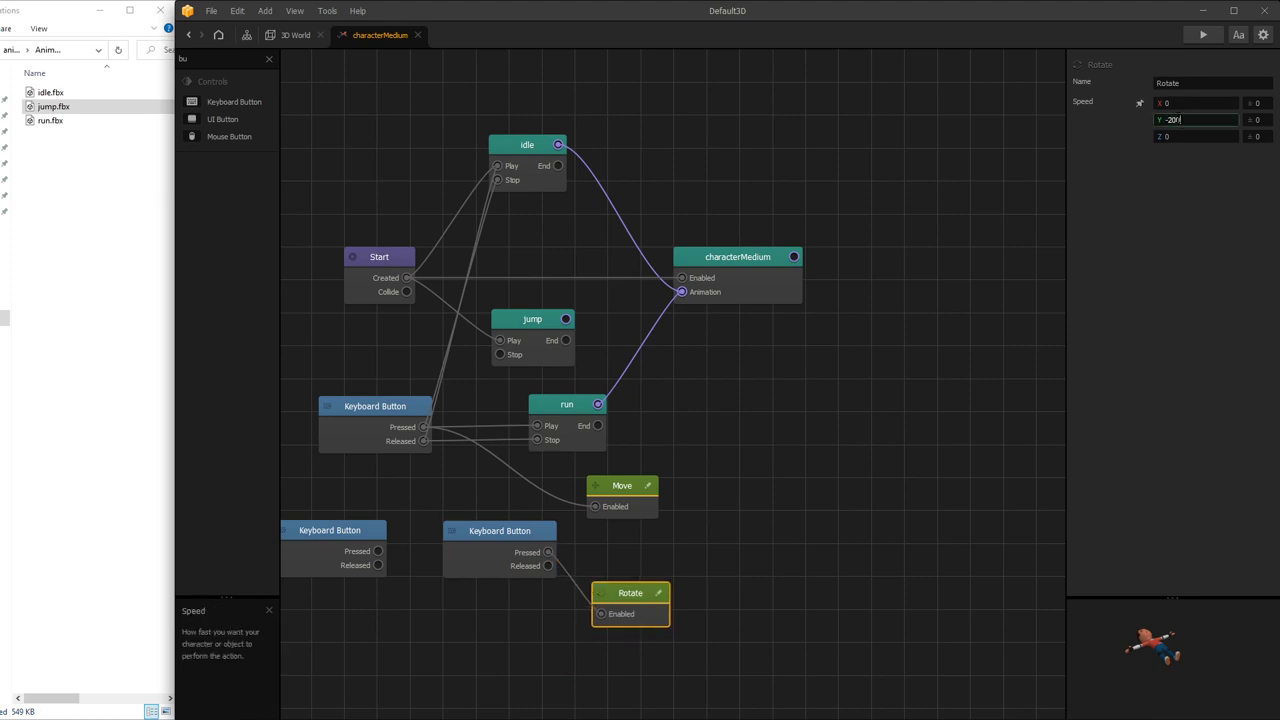
text(-200)
- Duplicate the Rotate node, connect the copy's Enabled input only to the A button's Pressed, and make its Y speed positive
drag(636, 593, 633, 594)
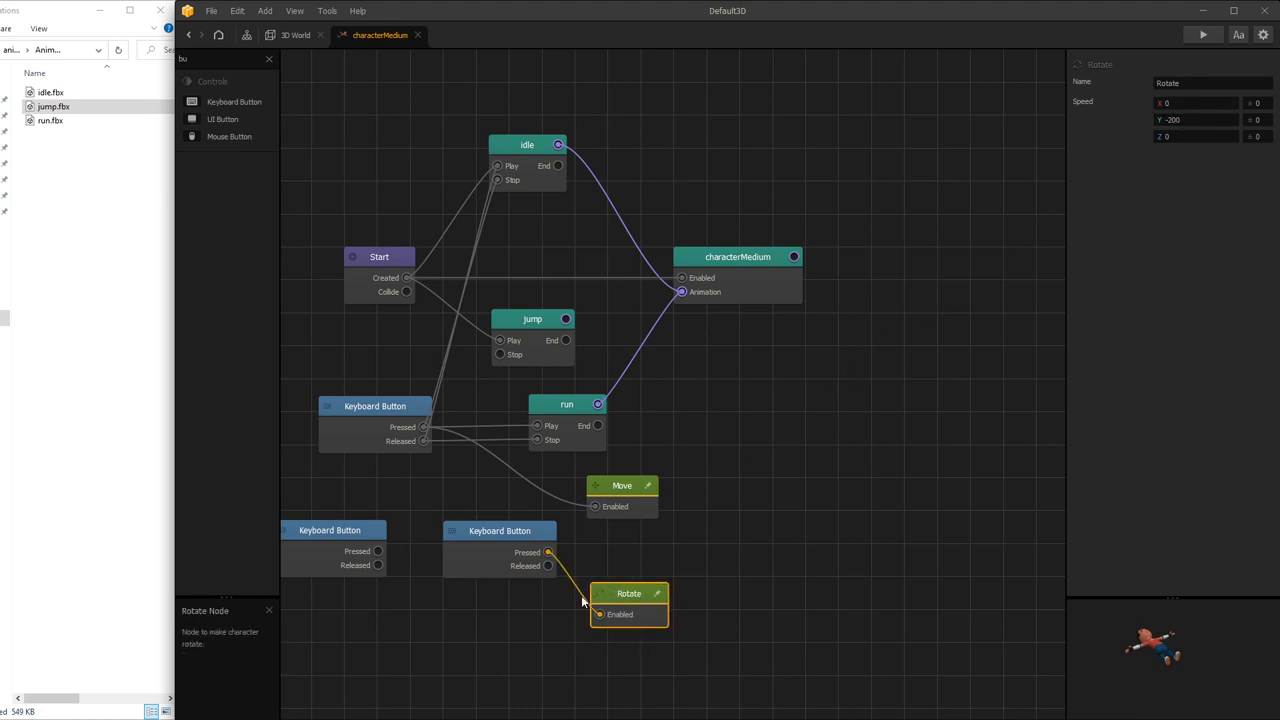
key(ctrl+d)
drag(536, 610, 419, 657)
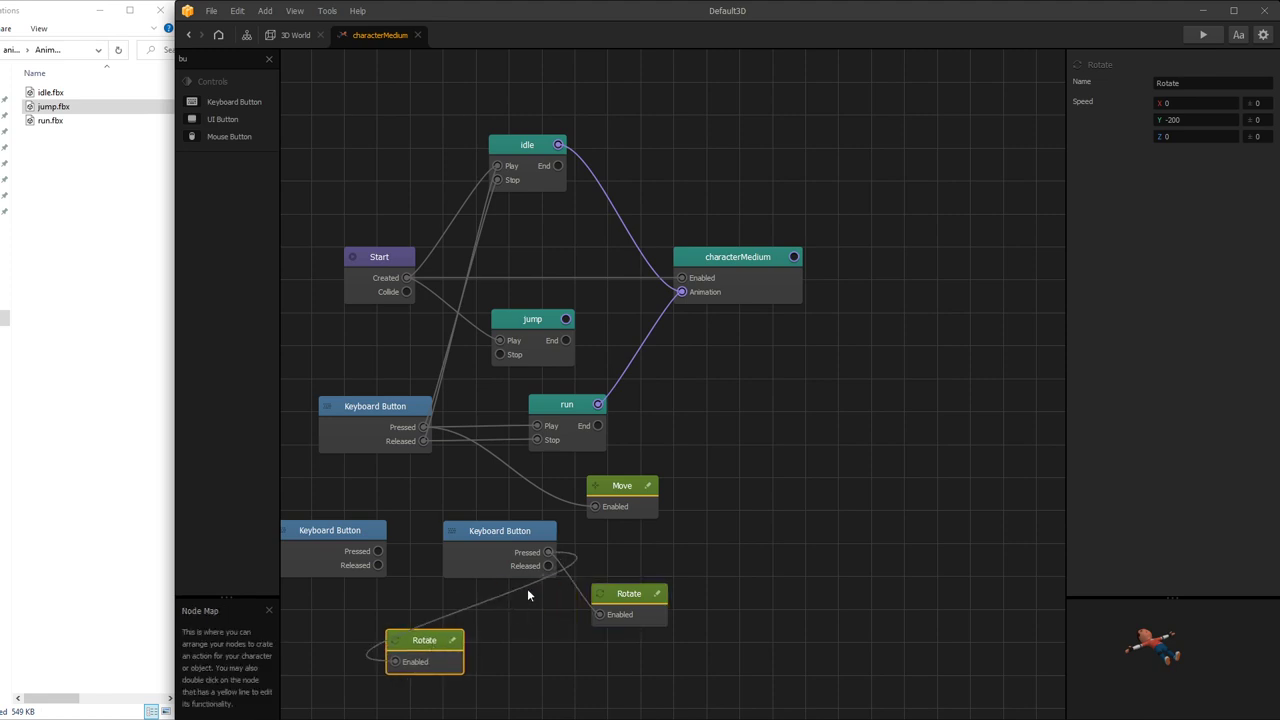
drag(527, 588, 378, 551)
drag(414, 643, 414, 626)
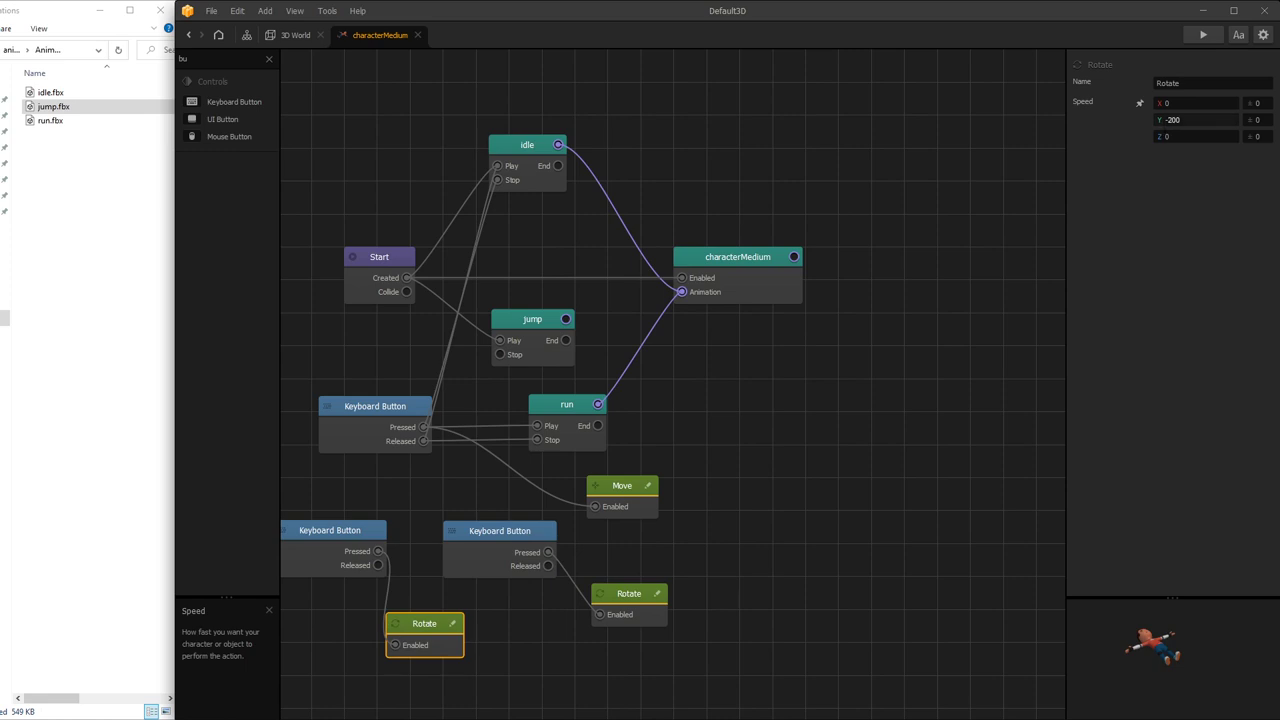
click(1168, 120)
key(BackSpace)
click(893, 373)
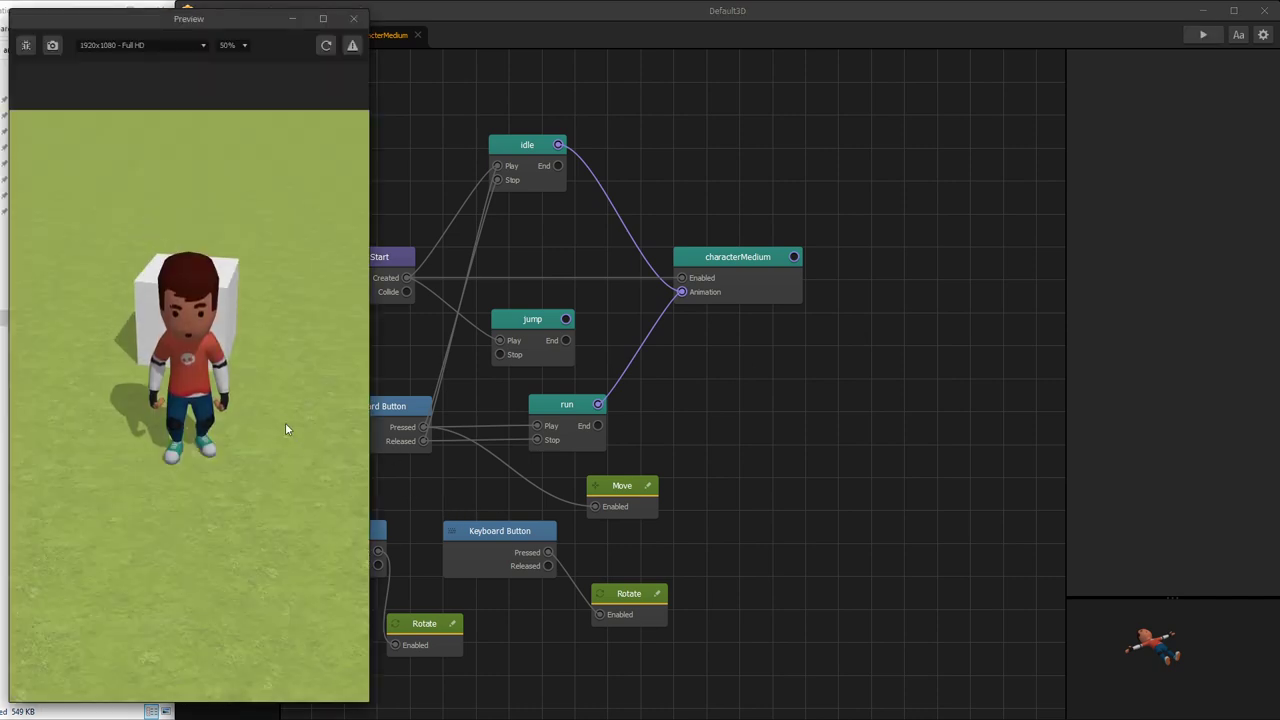
- Test running and turning the character around the cube in the preview, and close the preview
key(Up)
key(Left)
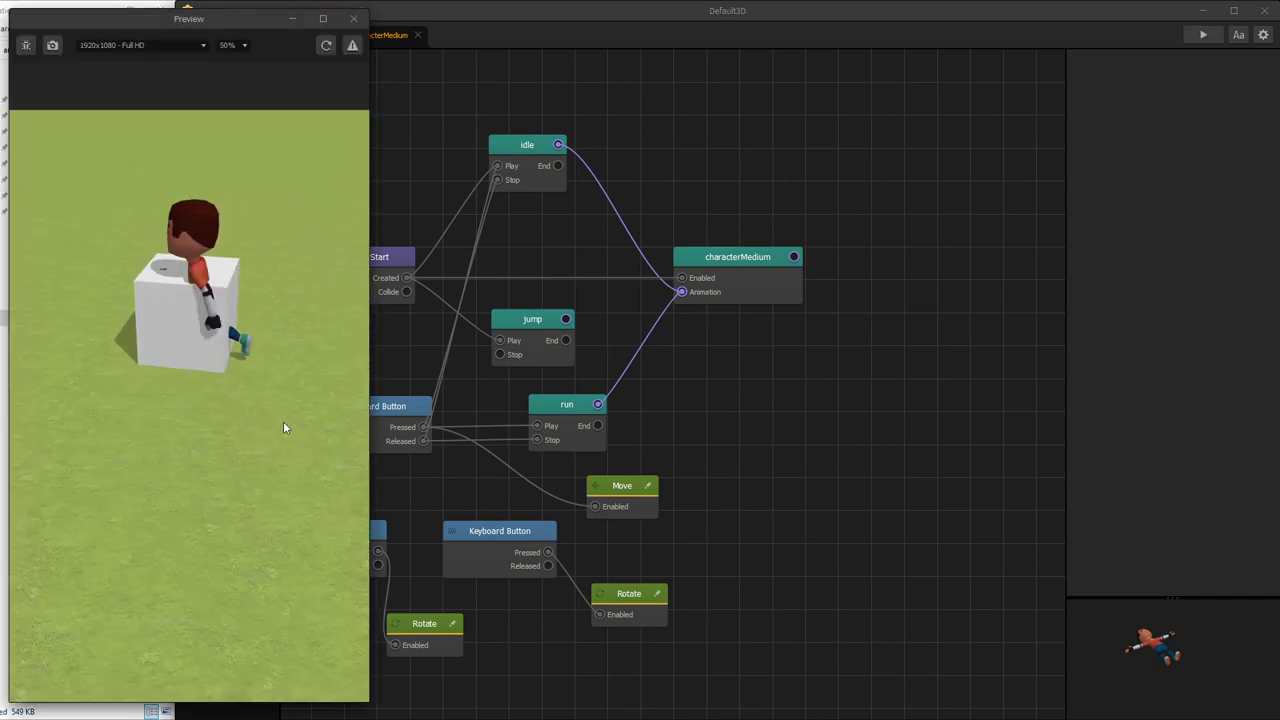
key(Right)
key(Left)
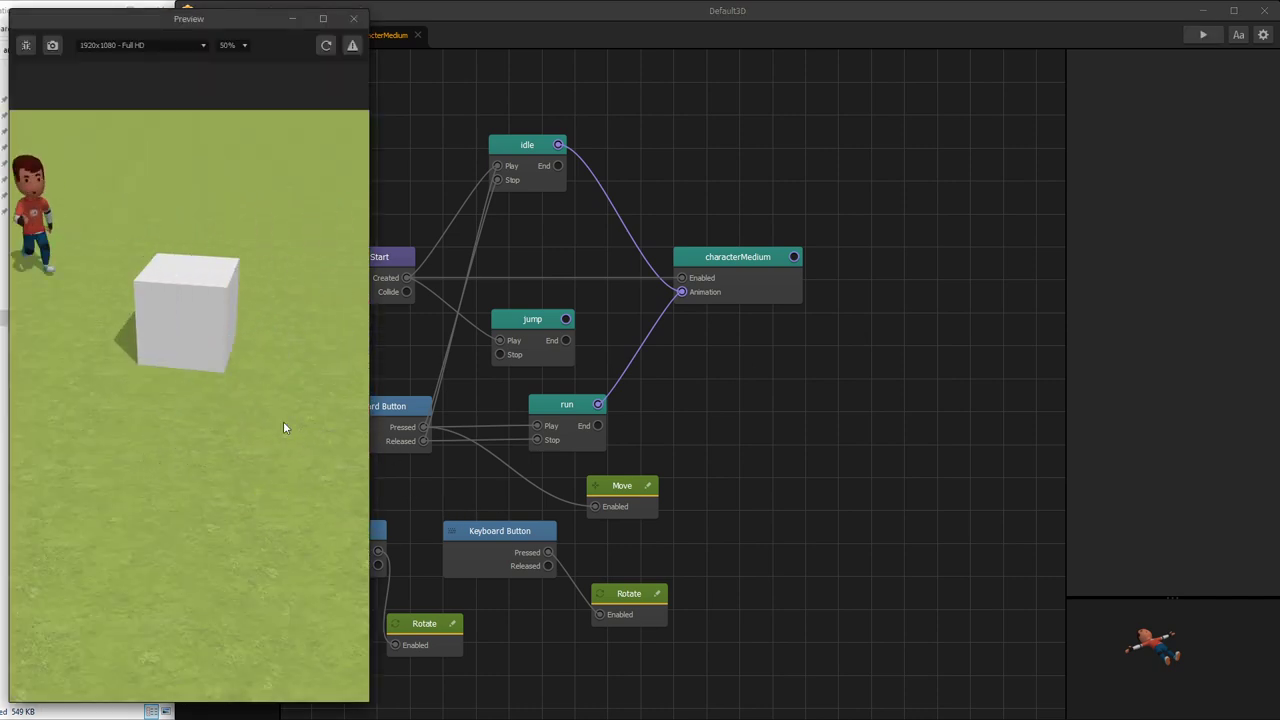
key(Right)
key(Left)
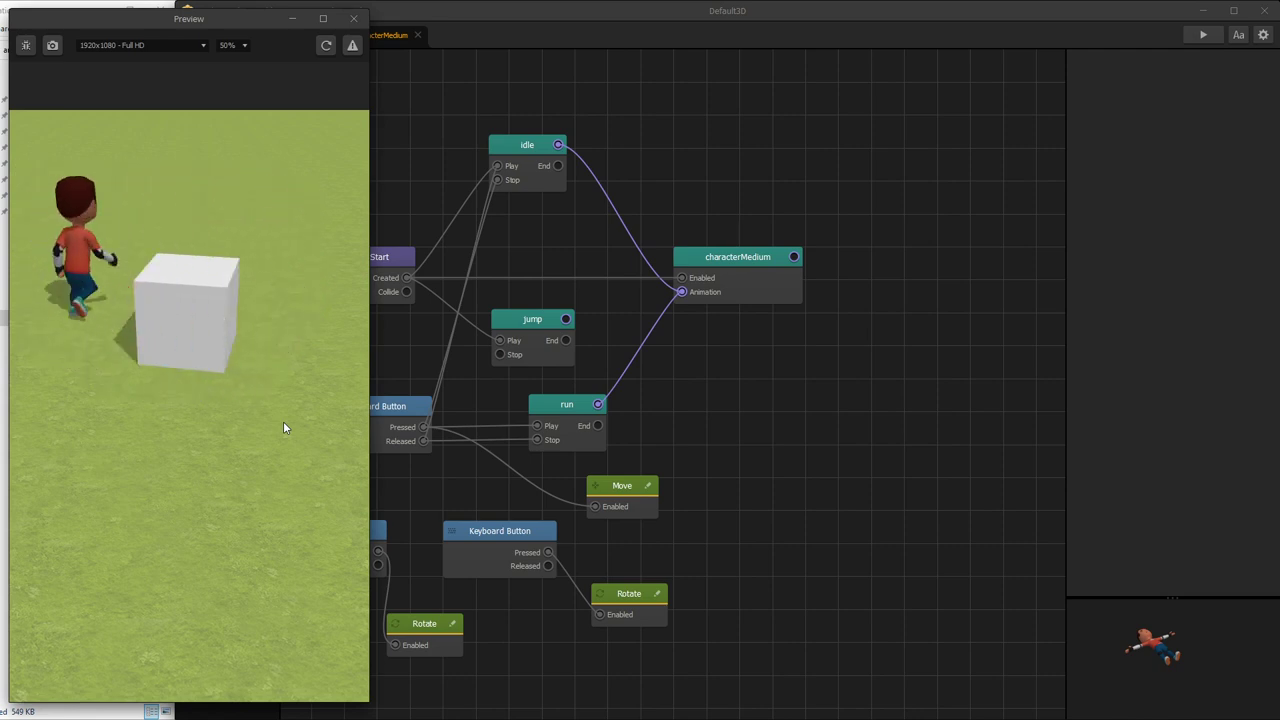
key(Right)
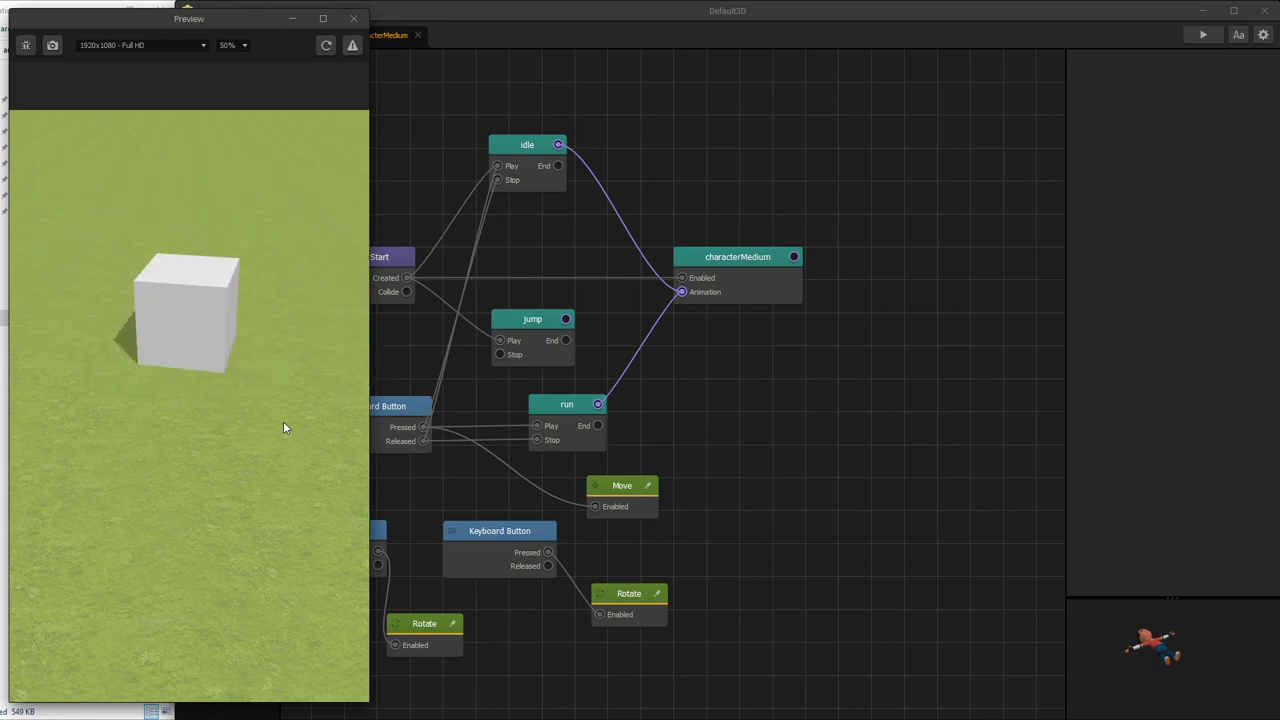
key(Left)
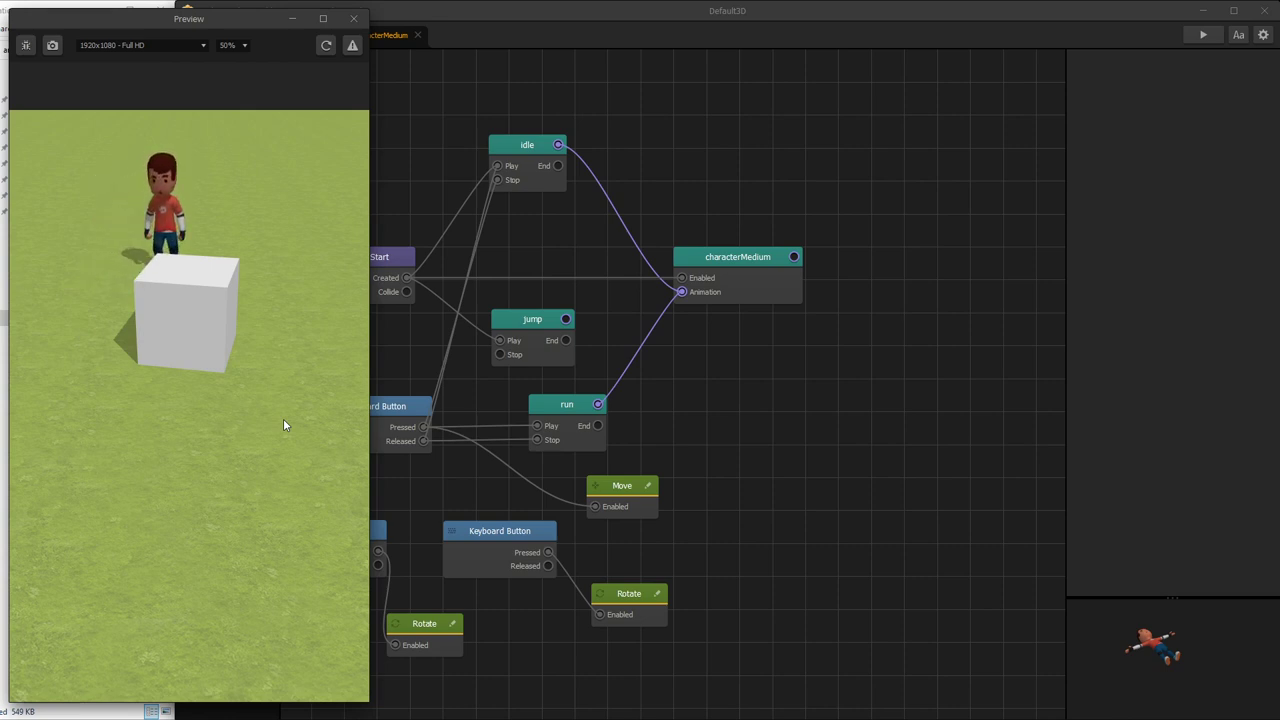
key(Down)
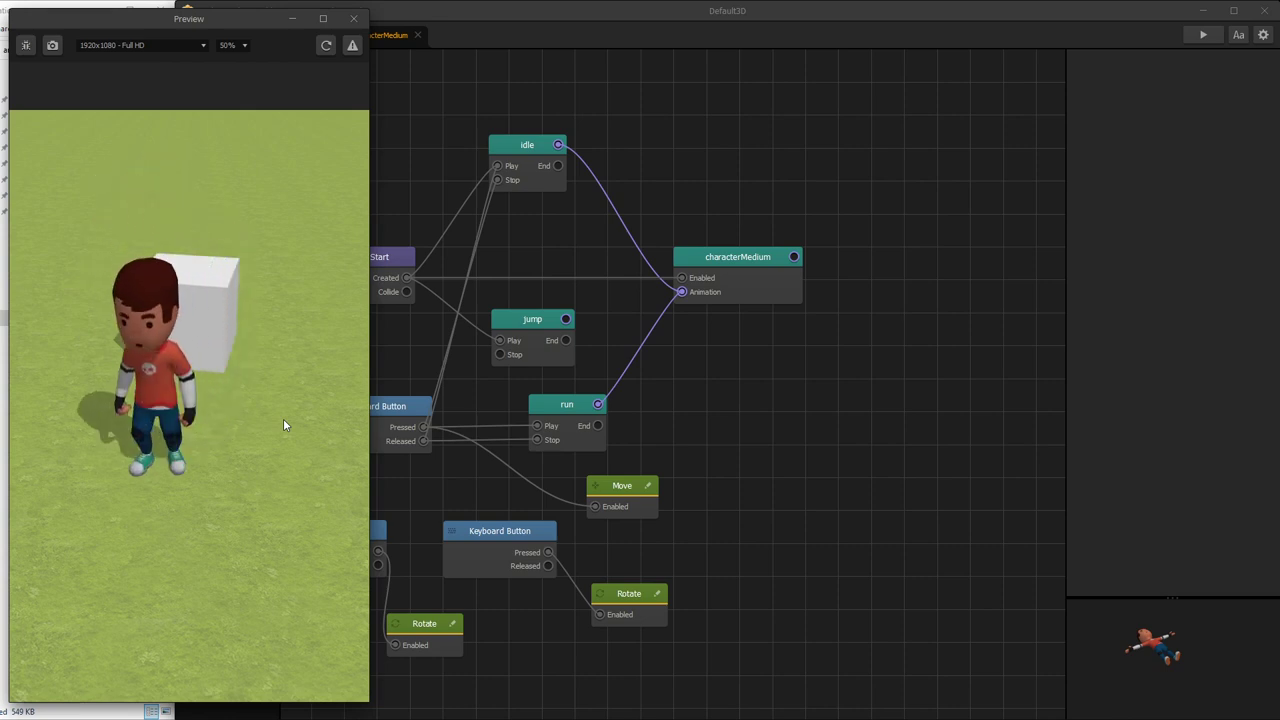
key(Left)
key(Up)
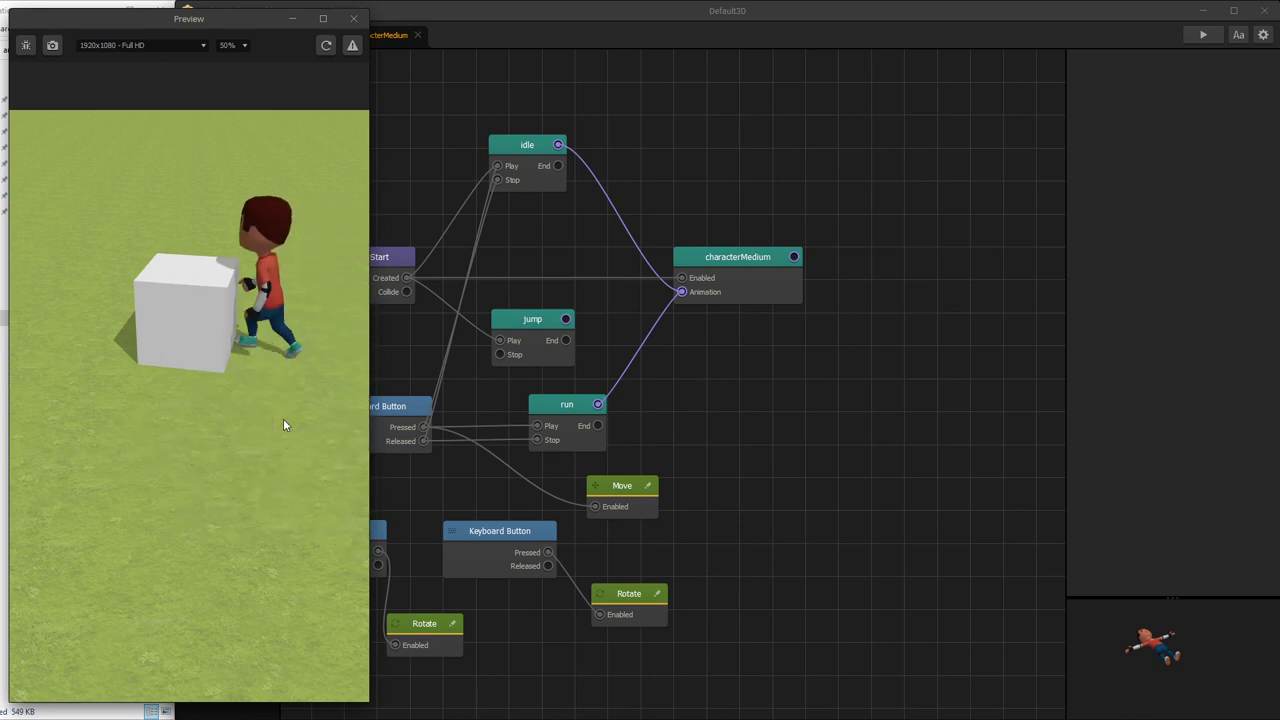
key(Left)
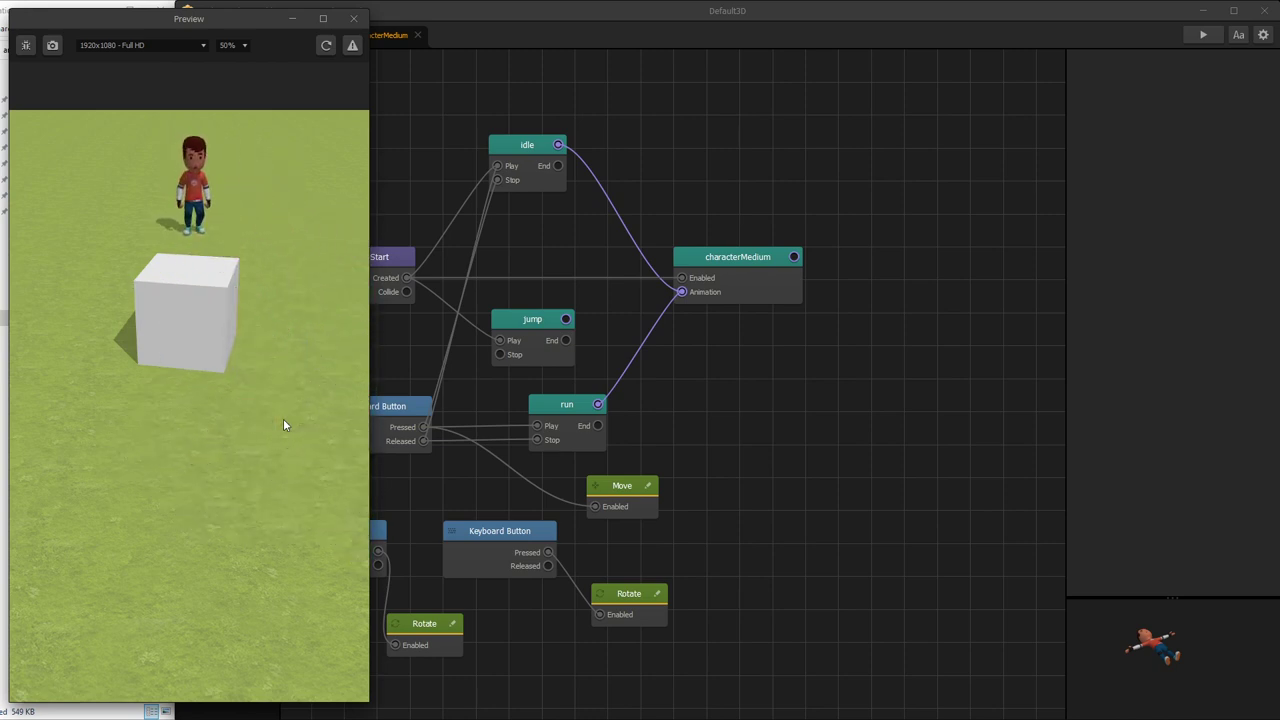
key(Right)
key(Up)
key(Left)
click(353, 18)
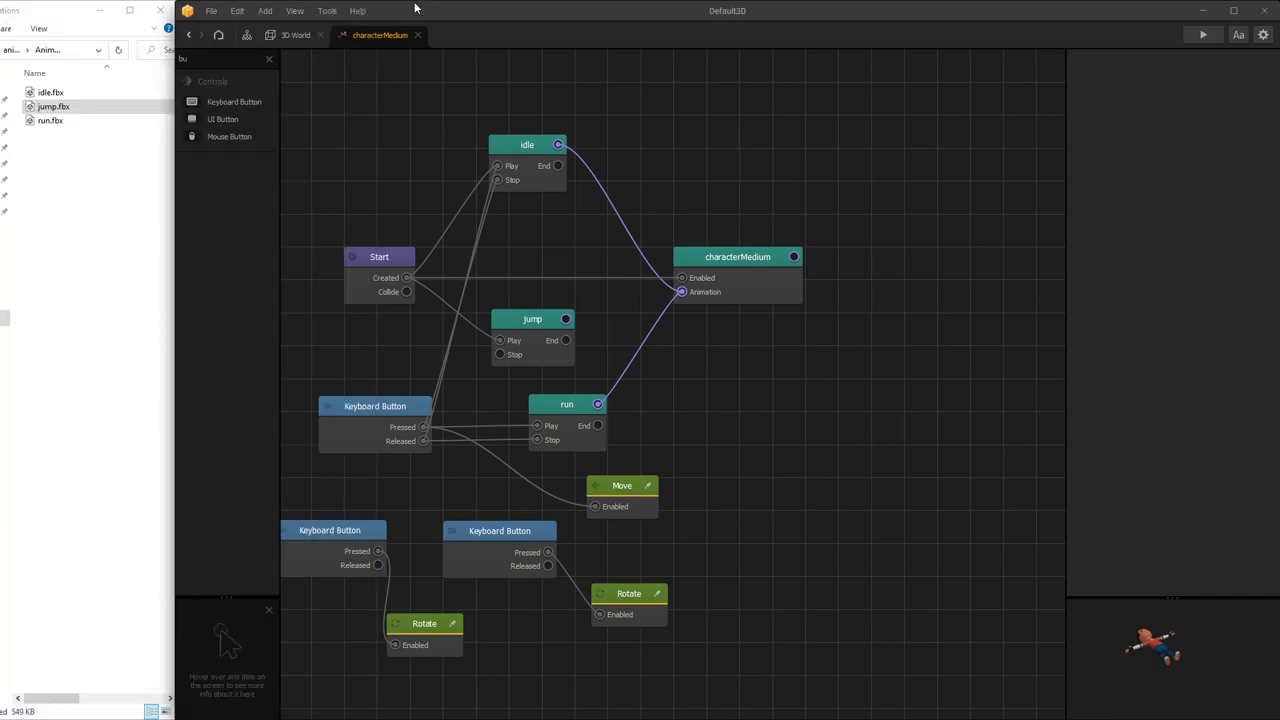
- Maximize the editor window and set the Start node's Physics to Kinematic
double_click(427, 15)
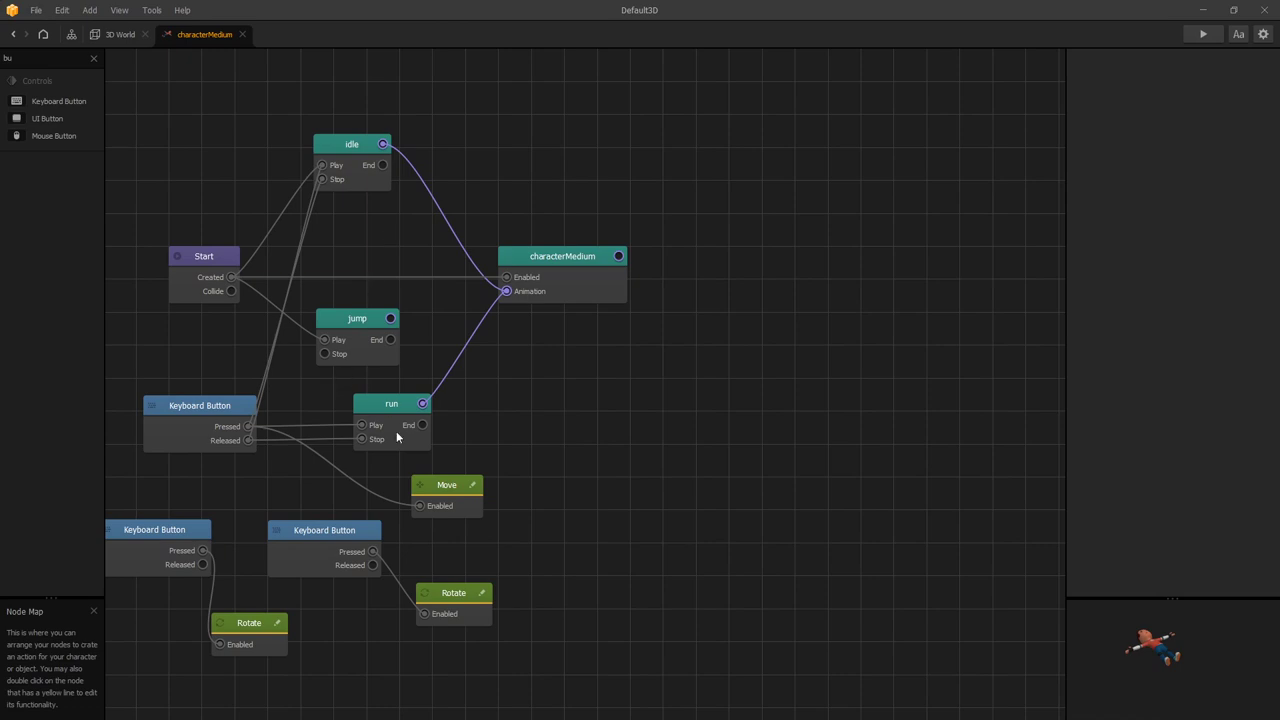
scroll(700, 490, up, 4)
scroll(557, 440, down, 8)
scroll(426, 474, up, 5)
click(353, 228)
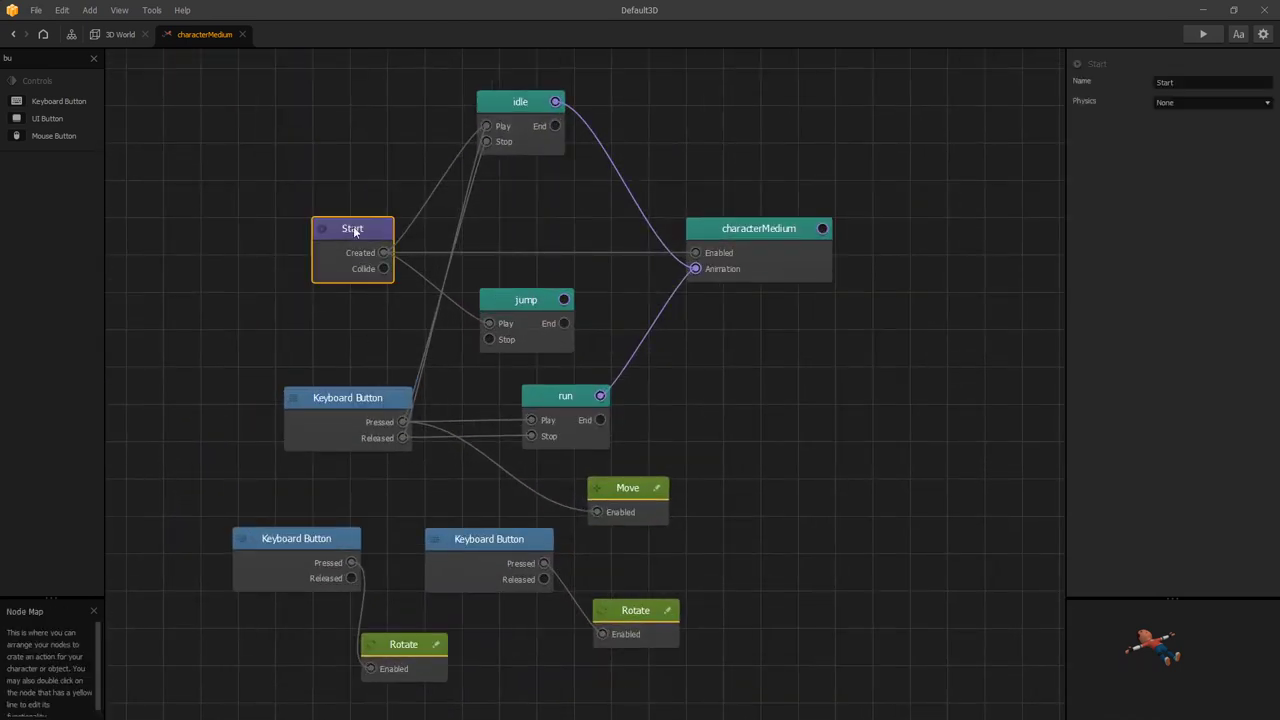
click(1205, 101)
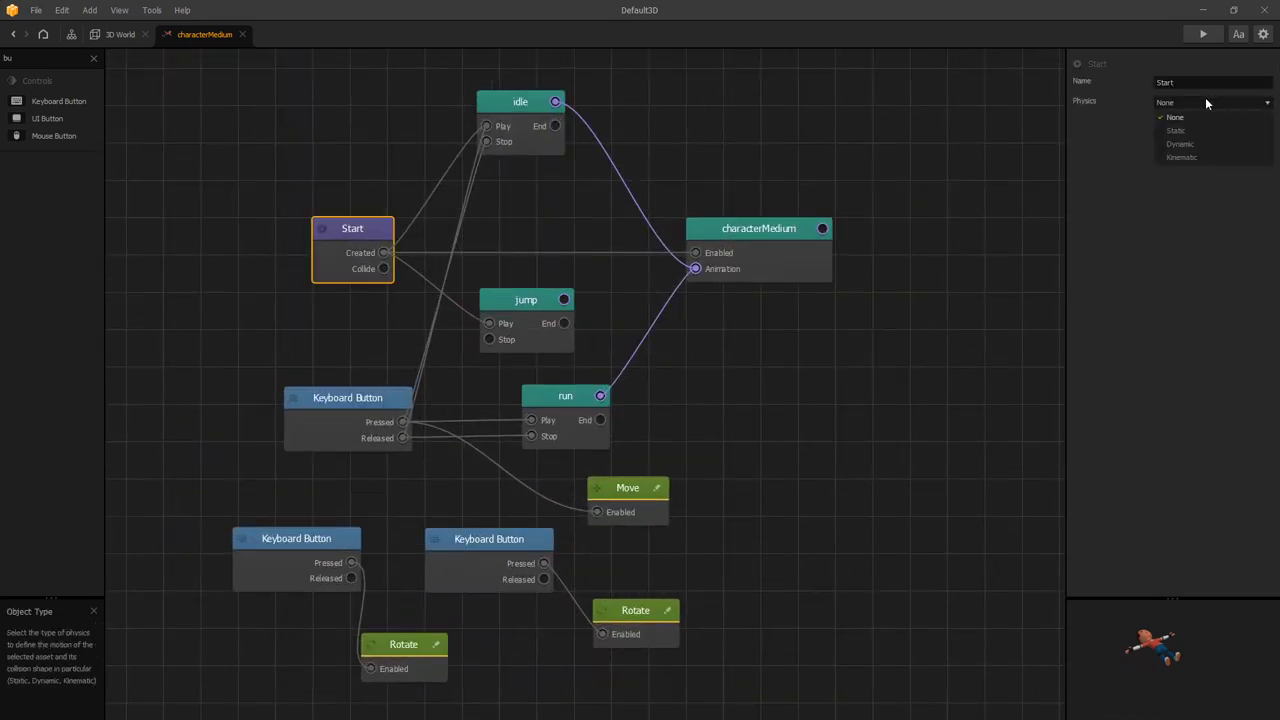
click(1189, 157)
- Set the Start node's collision shape scale to 1, 1, 1 and its position to 0, 1, 0
click(1172, 302)
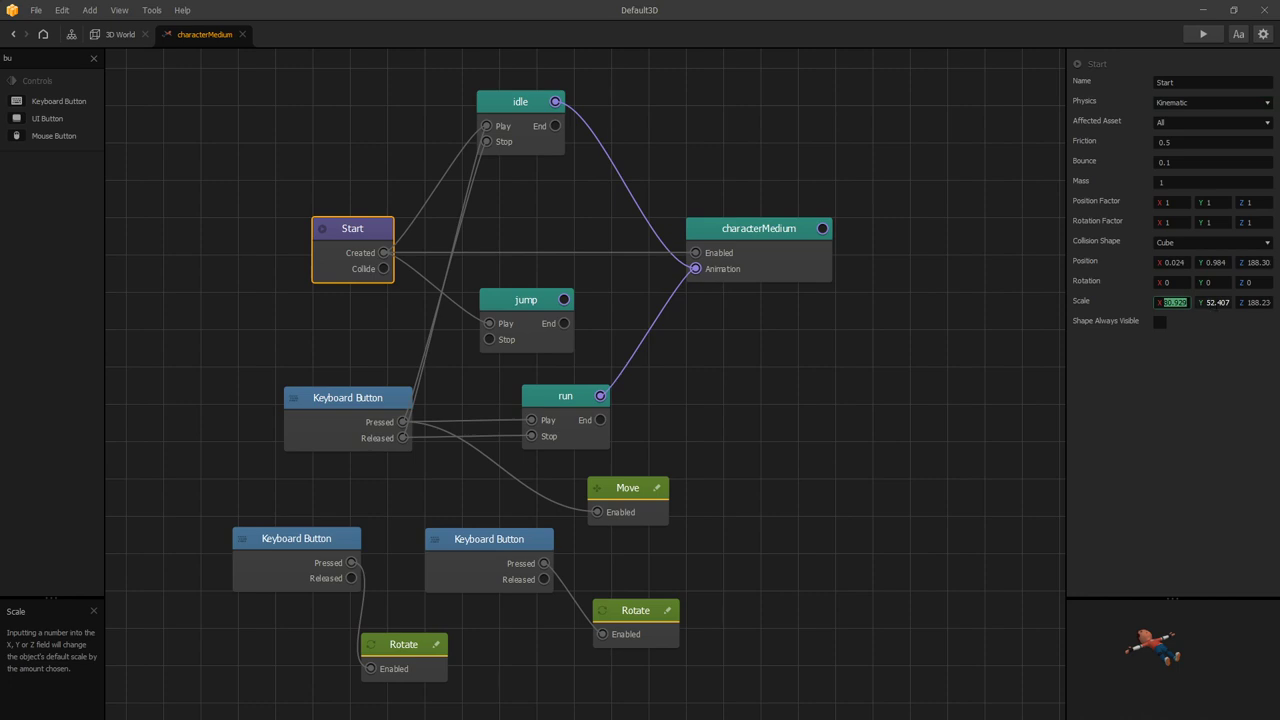
double_click(1264, 303)
text(1)
double_click(1263, 262)
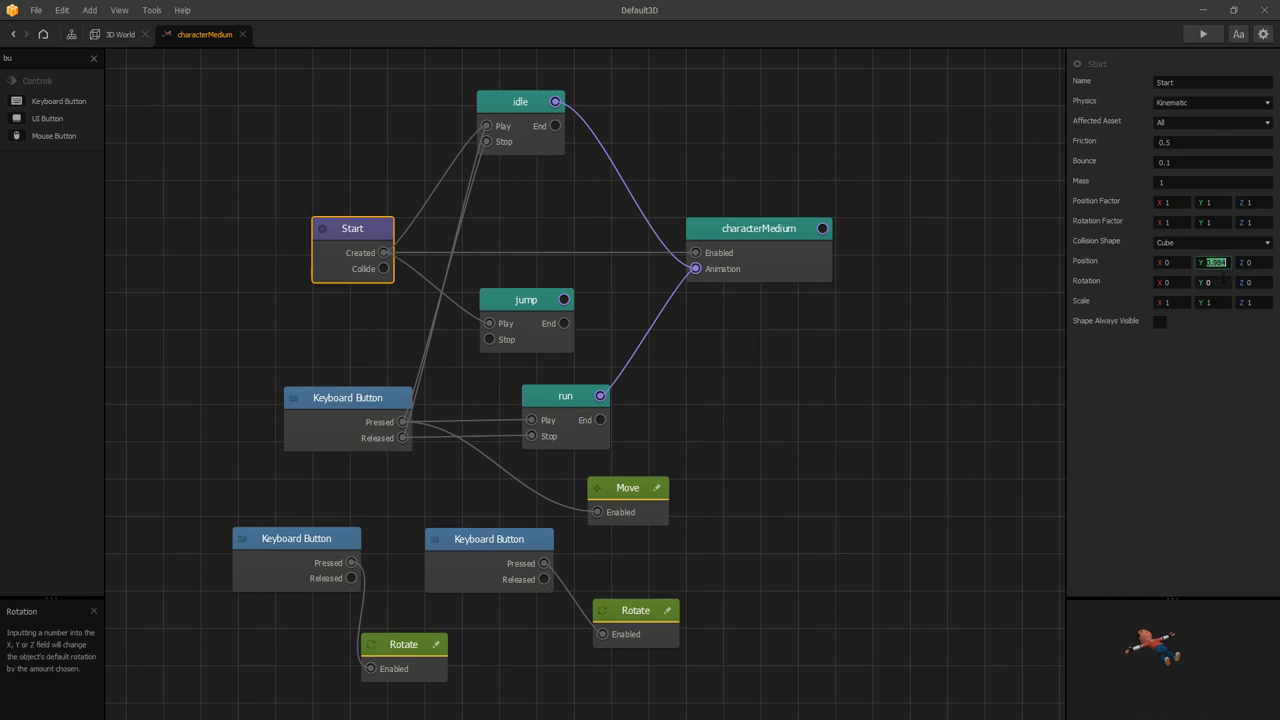
click(1191, 371)
- Open the preview, turn on its debug display and restart it to show the collision shapes
click(1201, 33)
click(1202, 35)
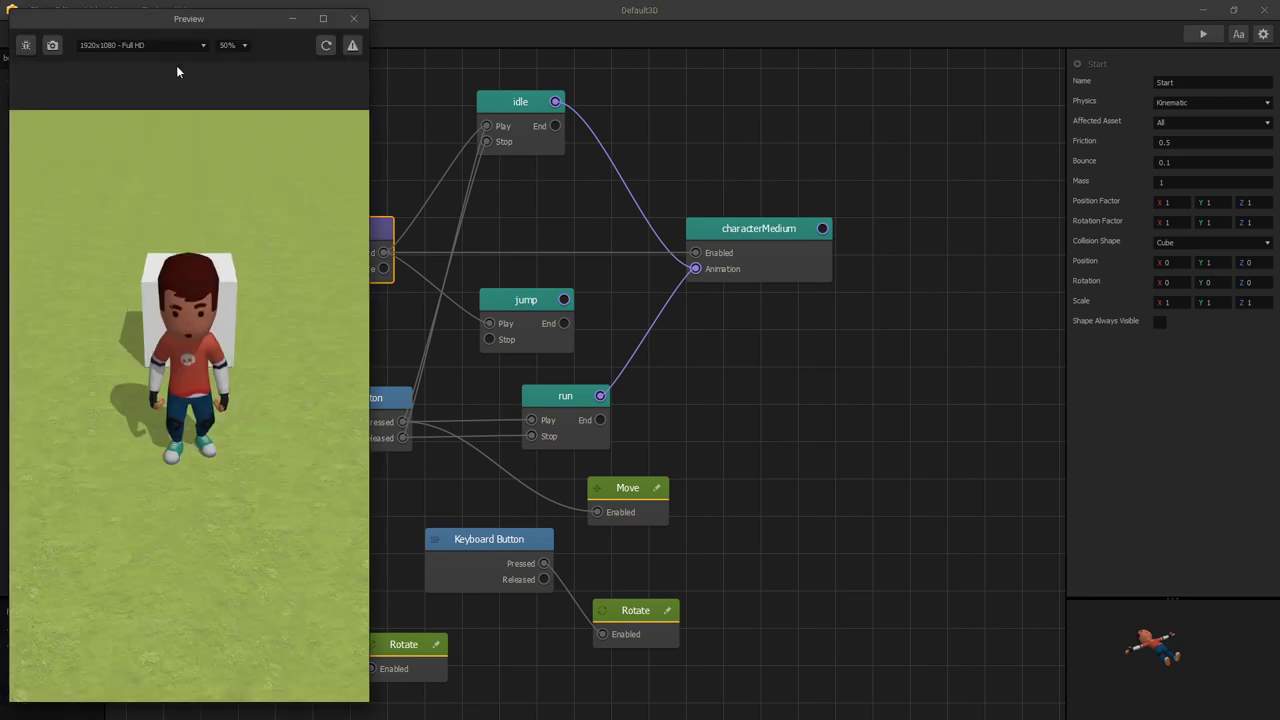
click(26, 46)
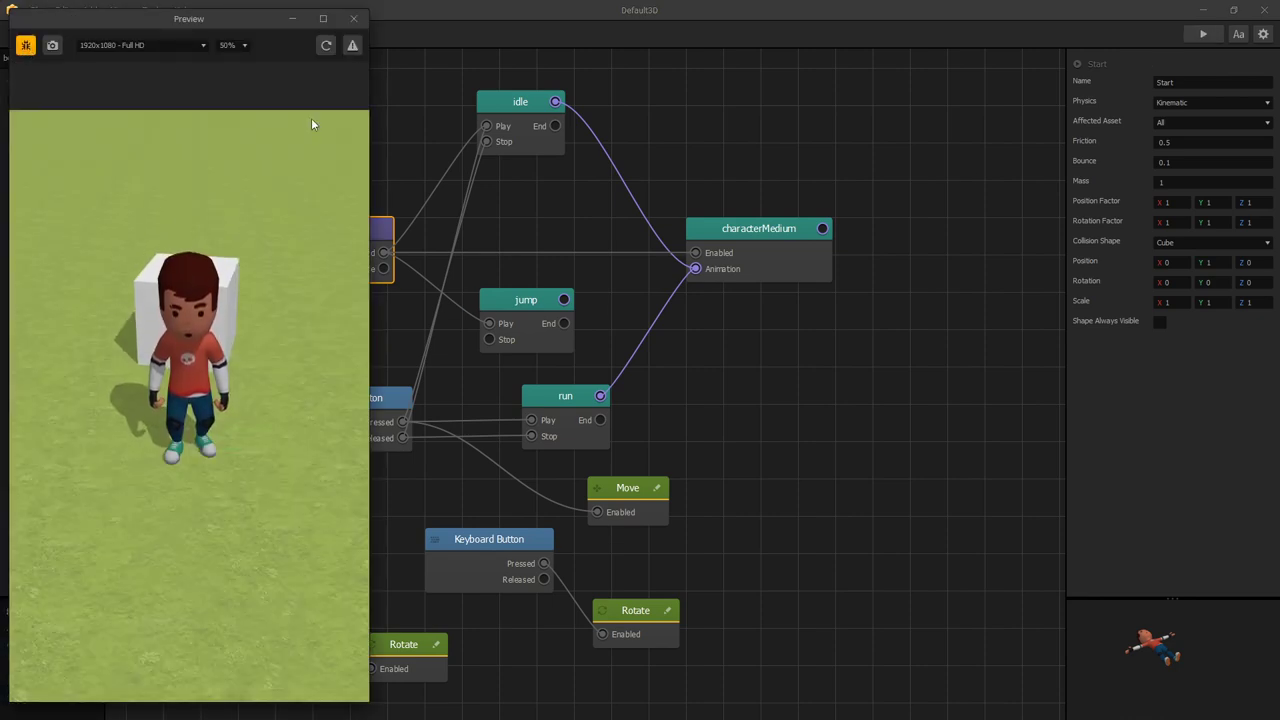
click(327, 47)
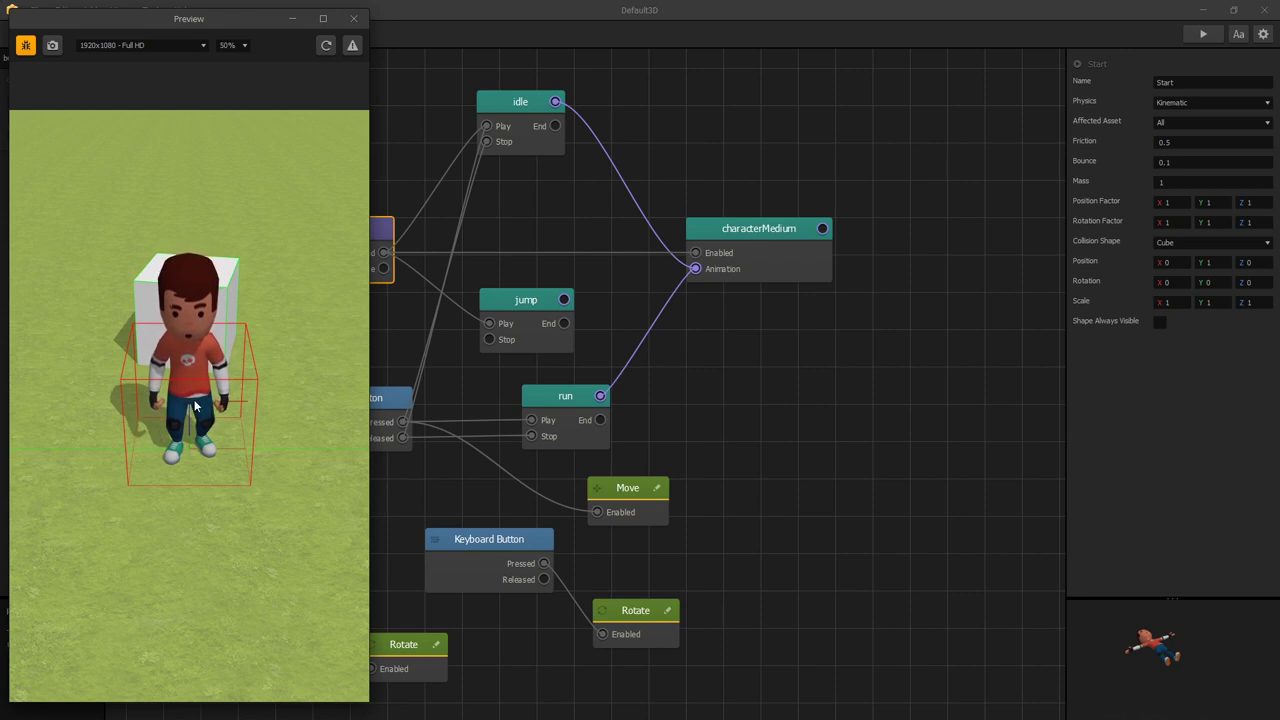
- Run the character into the cube and turn it both ways to examine its collisions, and close the preview
key(Up)
key(Left)
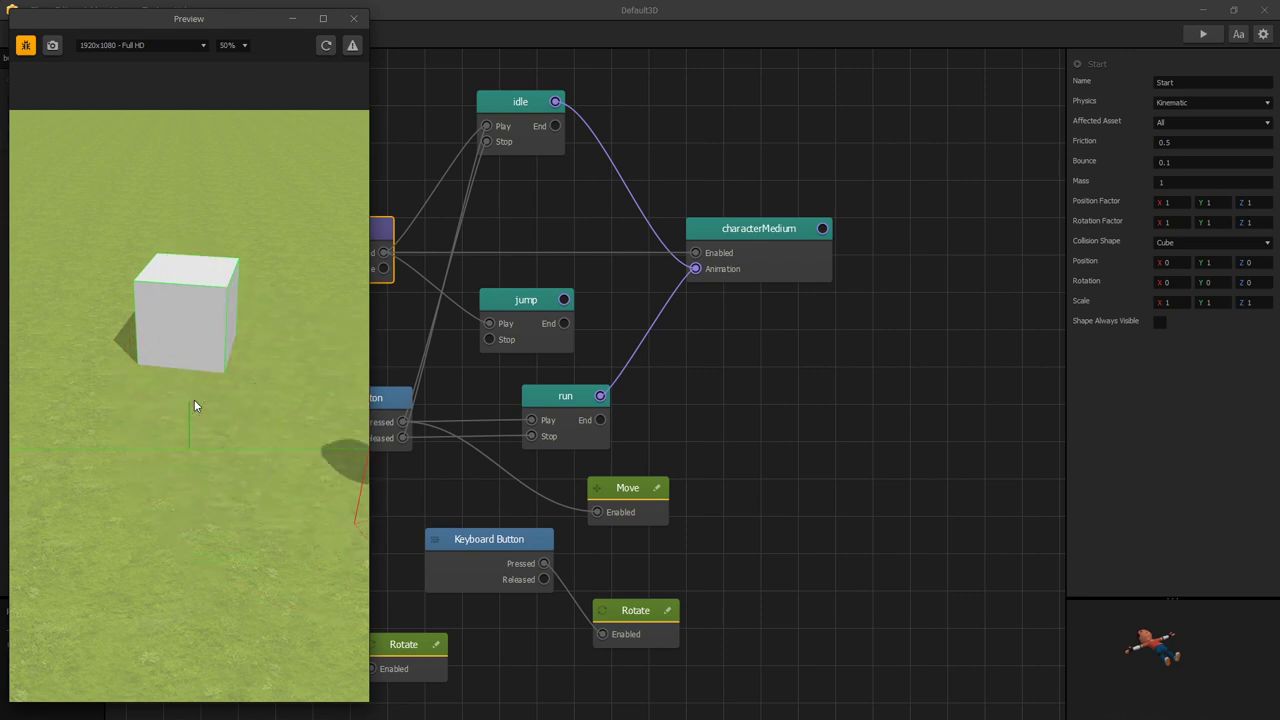
key(Up)
key(Left)
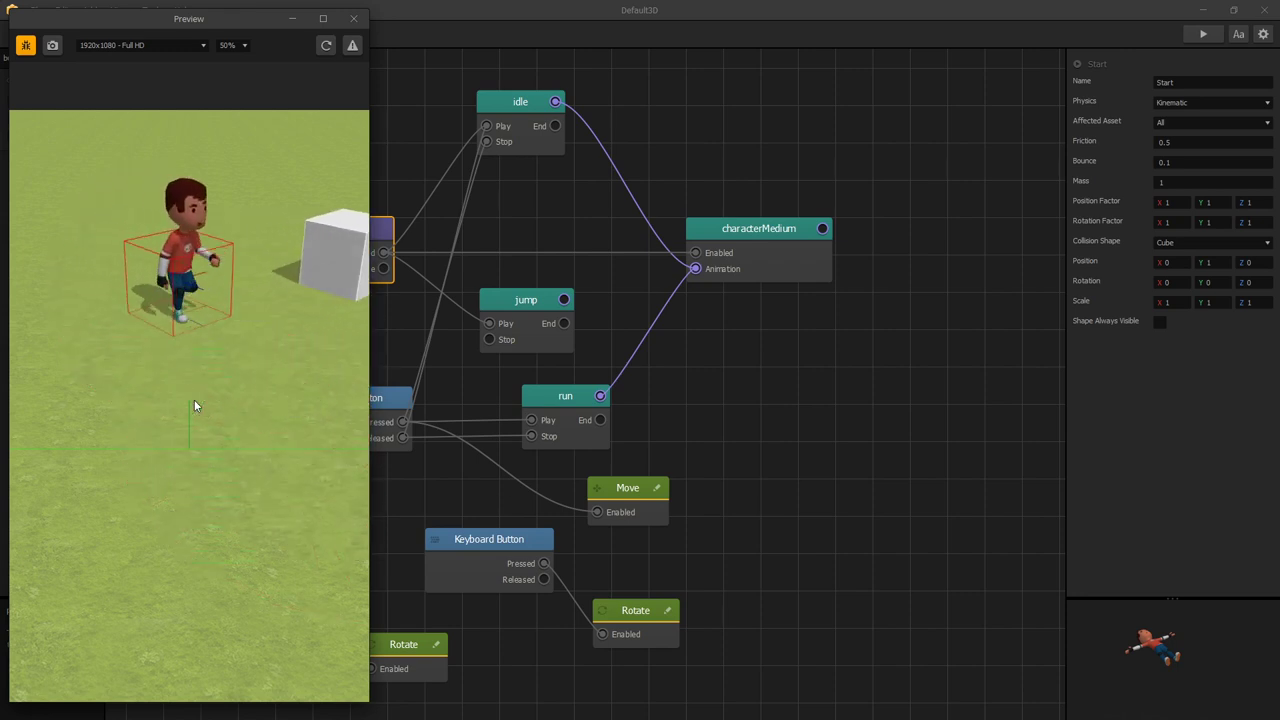
key(Up)
key(Right)
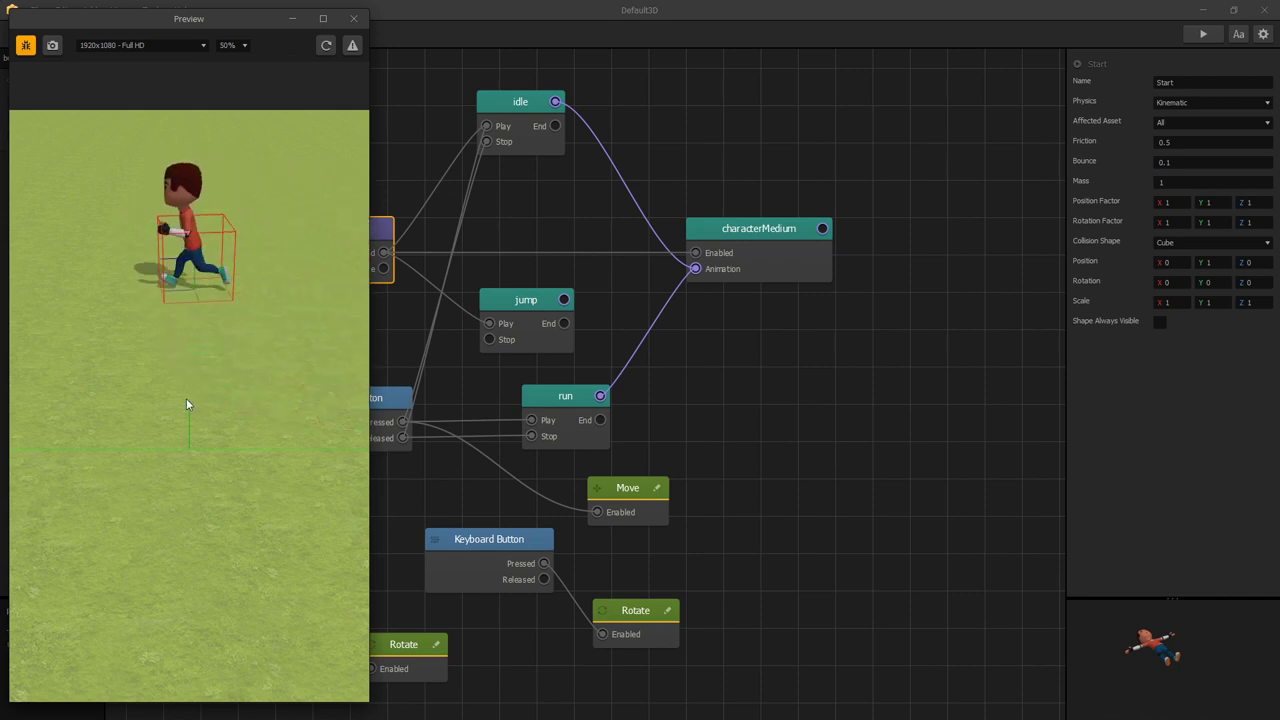
key(Down)
key(Right)
key(Left)
key(Up)
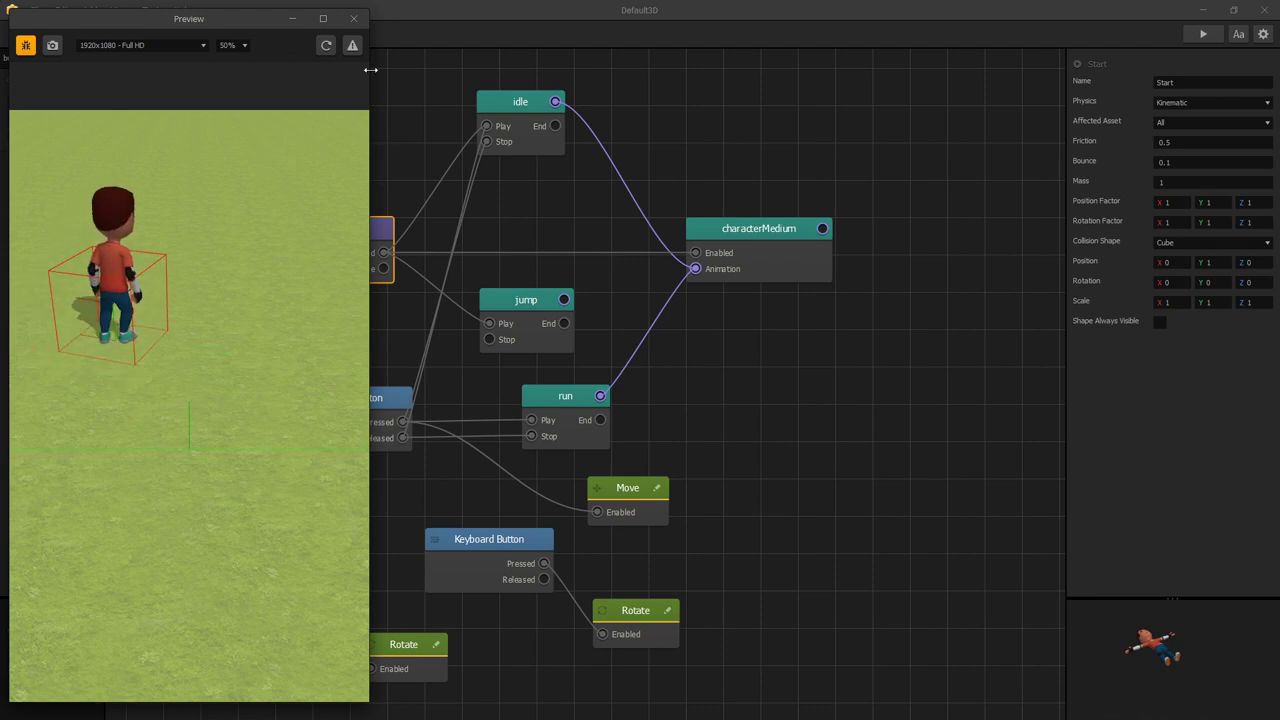
key(Up)
key(Left)
key(Up)
key(Right)
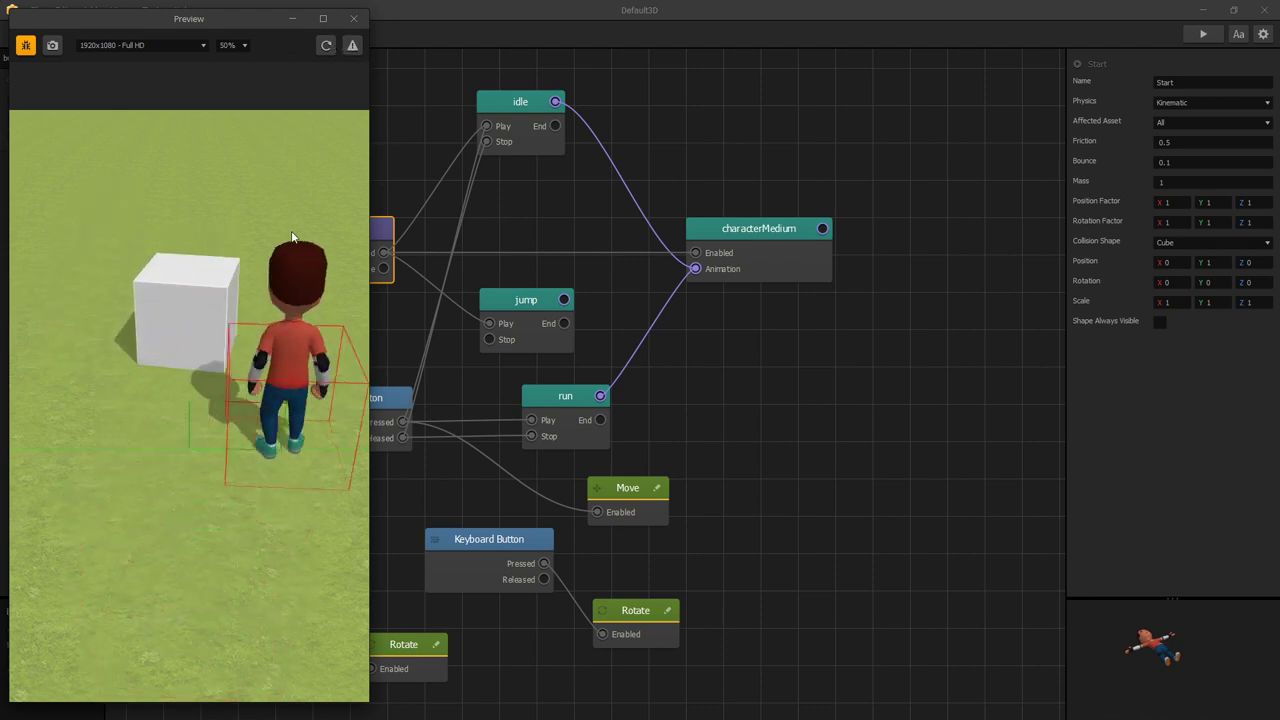
key(Left)
key(Right)
key(Left)
key(Right)
key(Left)
key(Right)
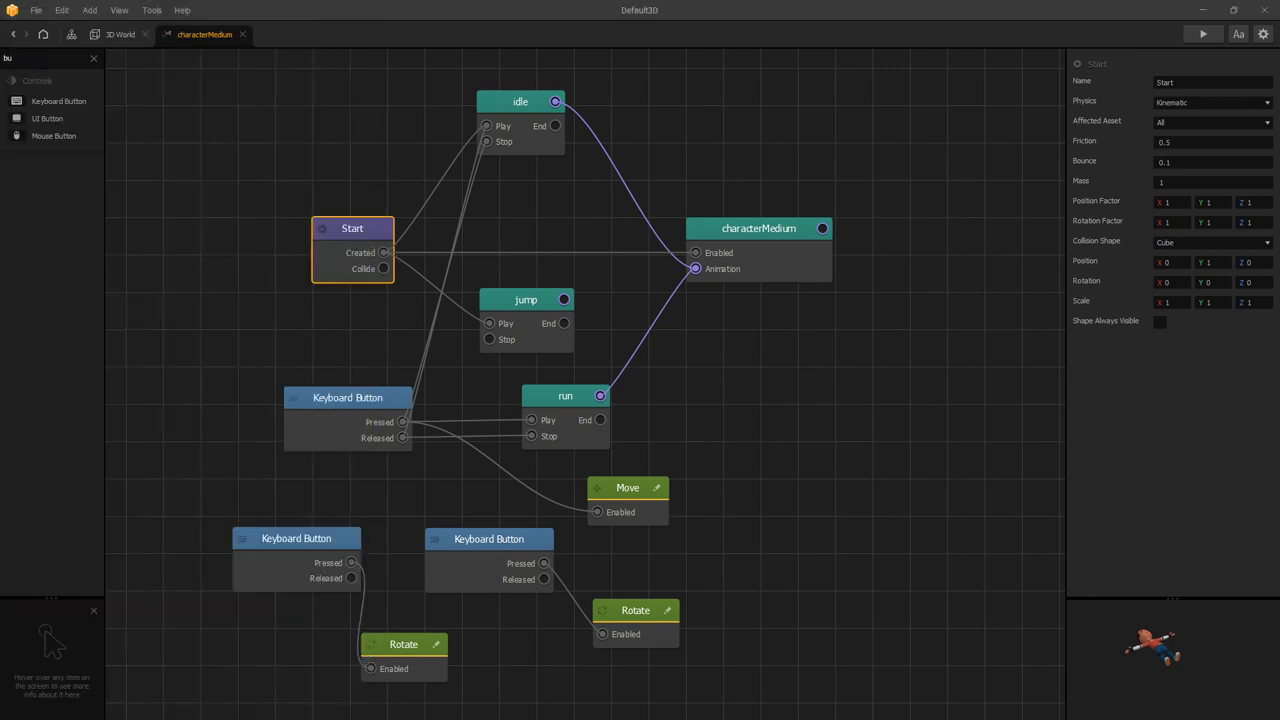
- Search the node library for "jum" and place a Jump movement node below the characterMedium node
click(40, 58)
text(jum)
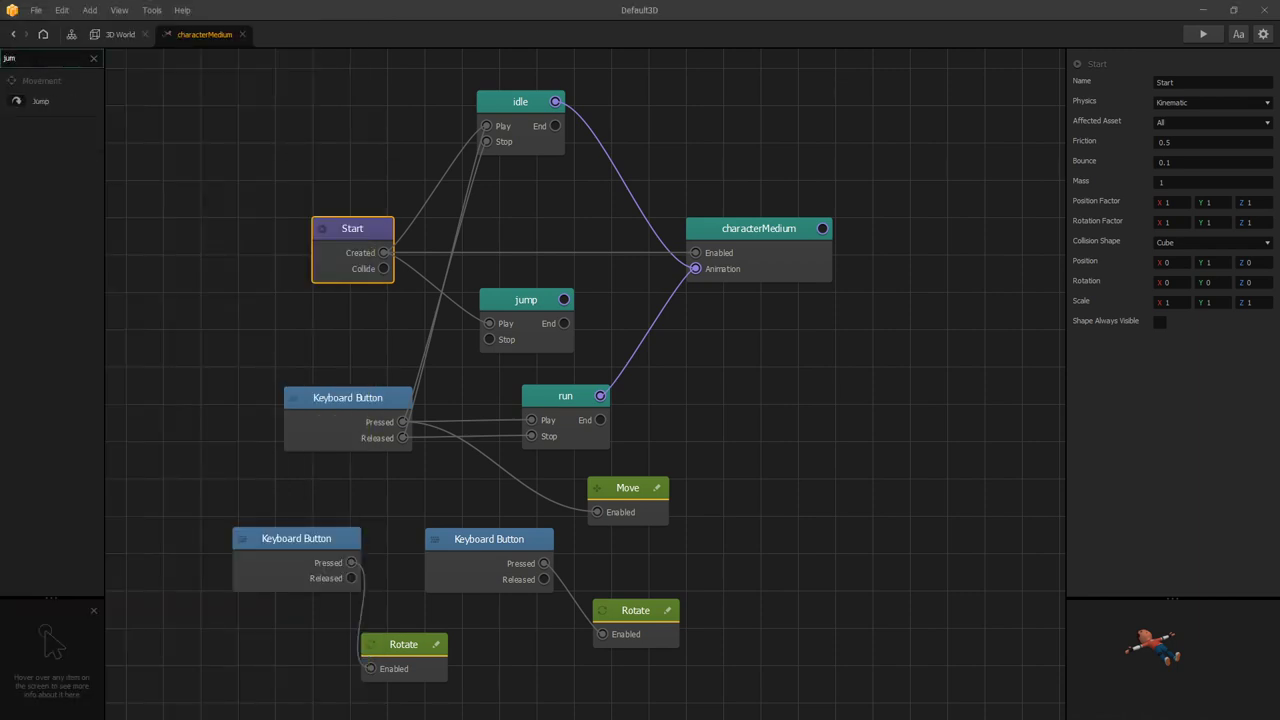
drag(29, 105, 570, 288)
drag(661, 366, 710, 351)
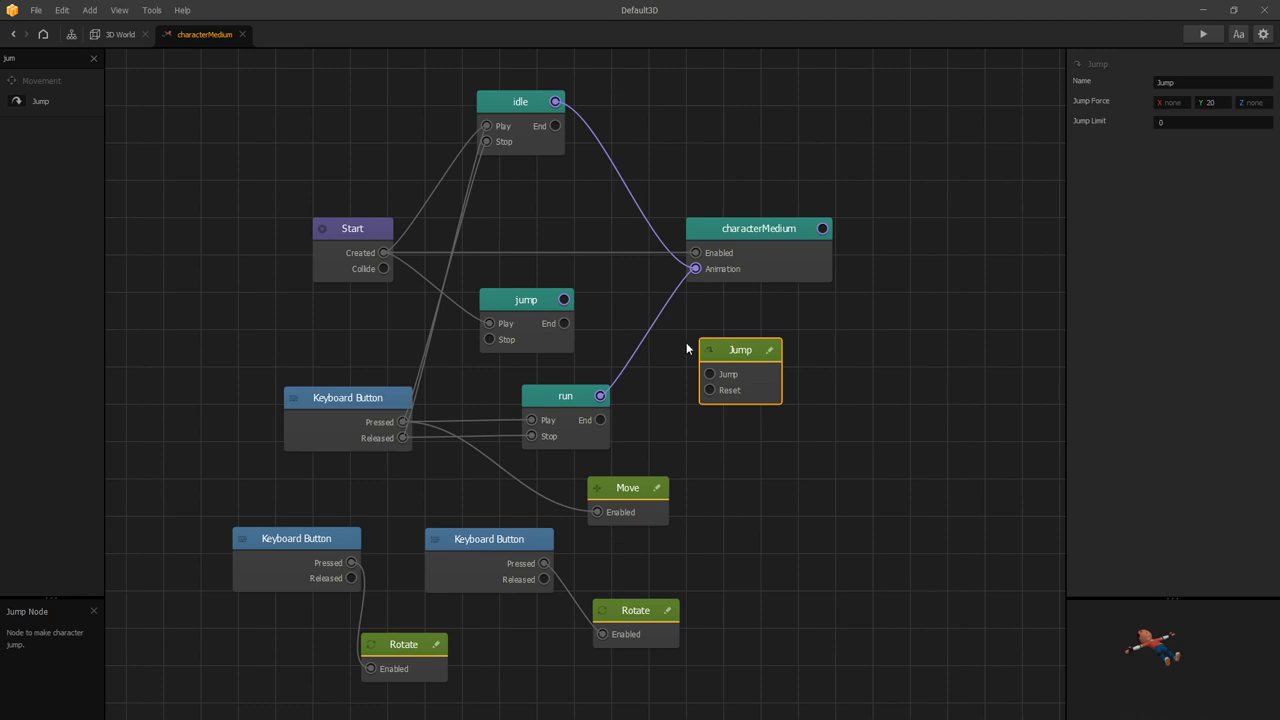
- Change the Start node's Physics to Dynamic
click(362, 232)
click(1212, 102)
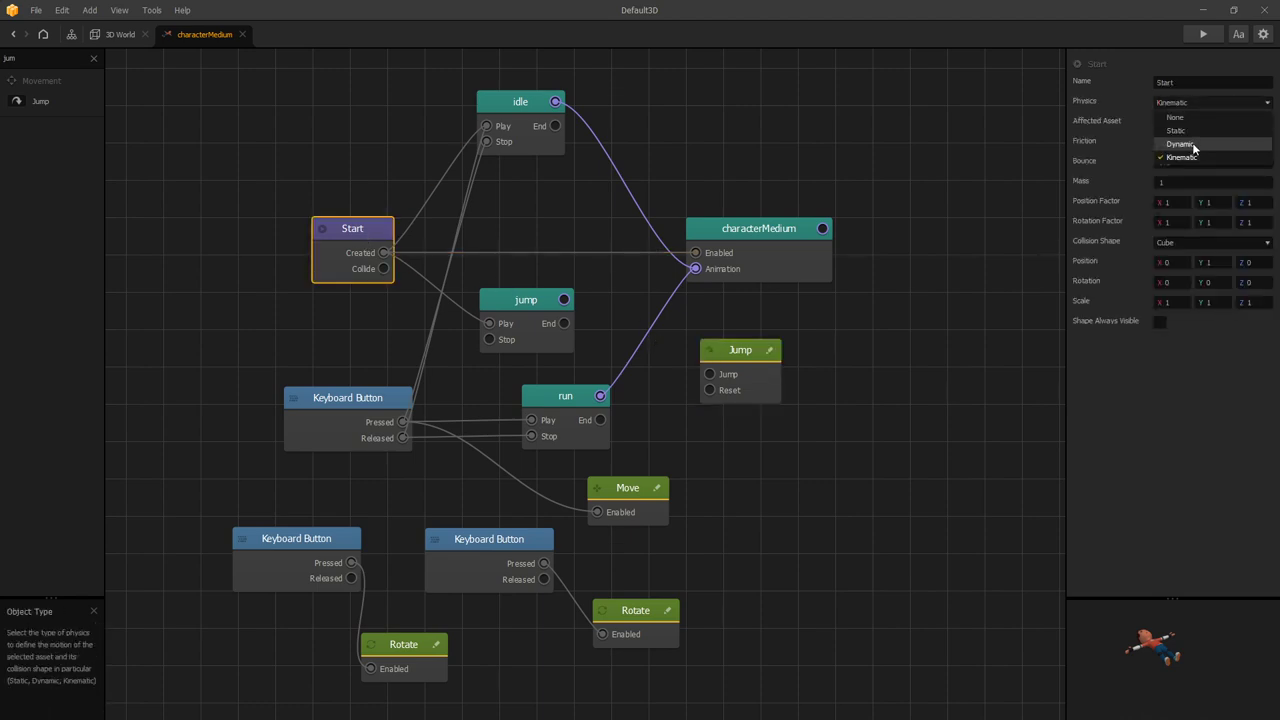
click(1185, 144)
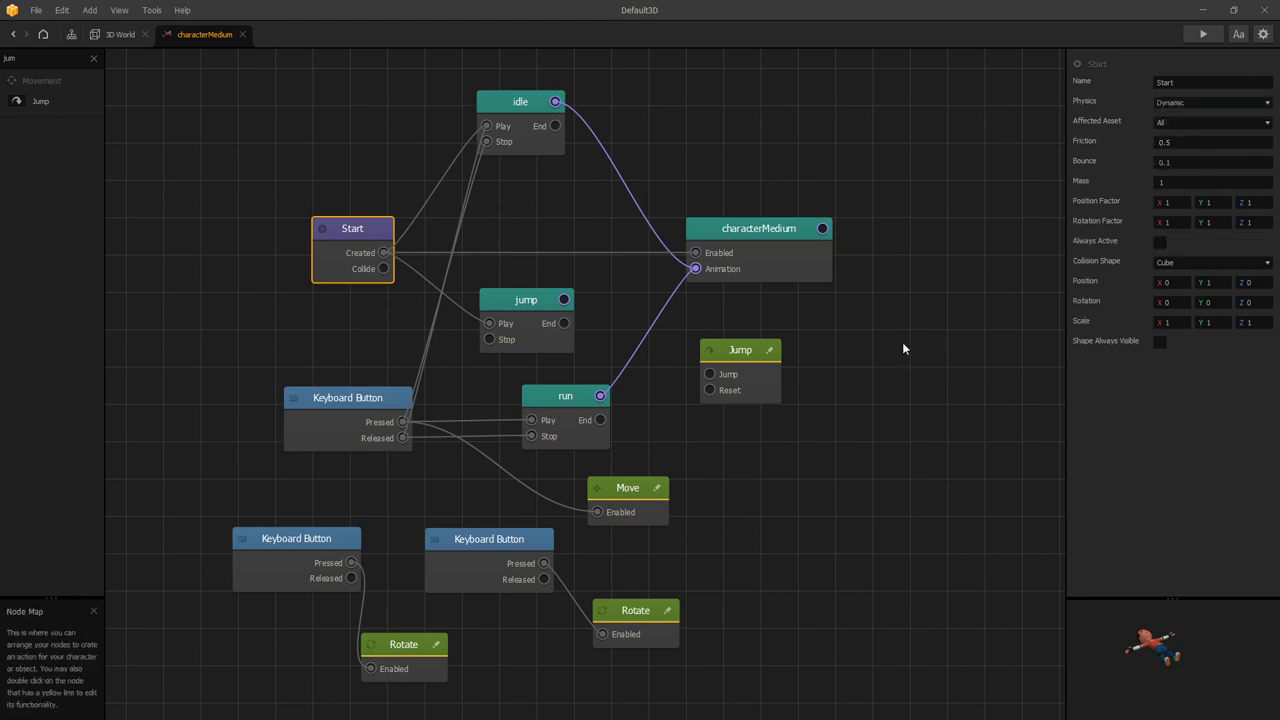
click(671, 540)
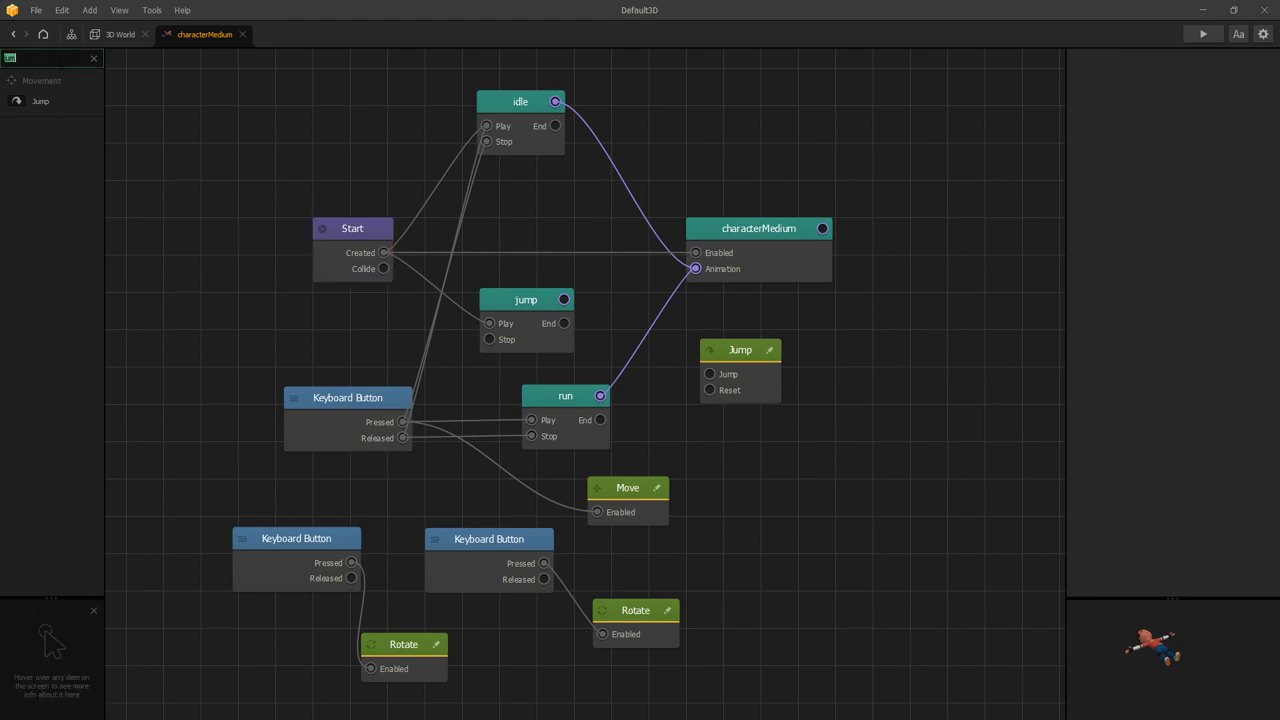
- Add a Keyboard Button node below the Jump movement node and assign the Space key to it
text(bu)
drag(47, 101, 624, 510)
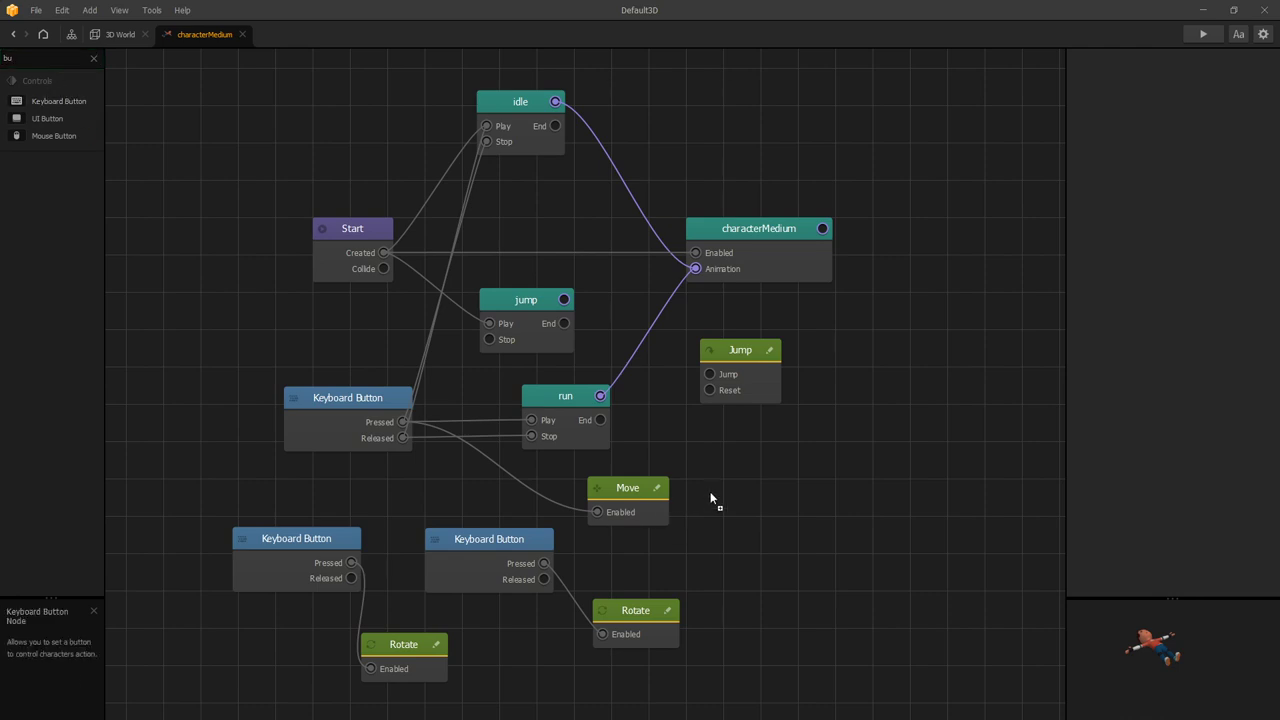
drag(713, 491, 734, 472)
click(1205, 102)
key(space)
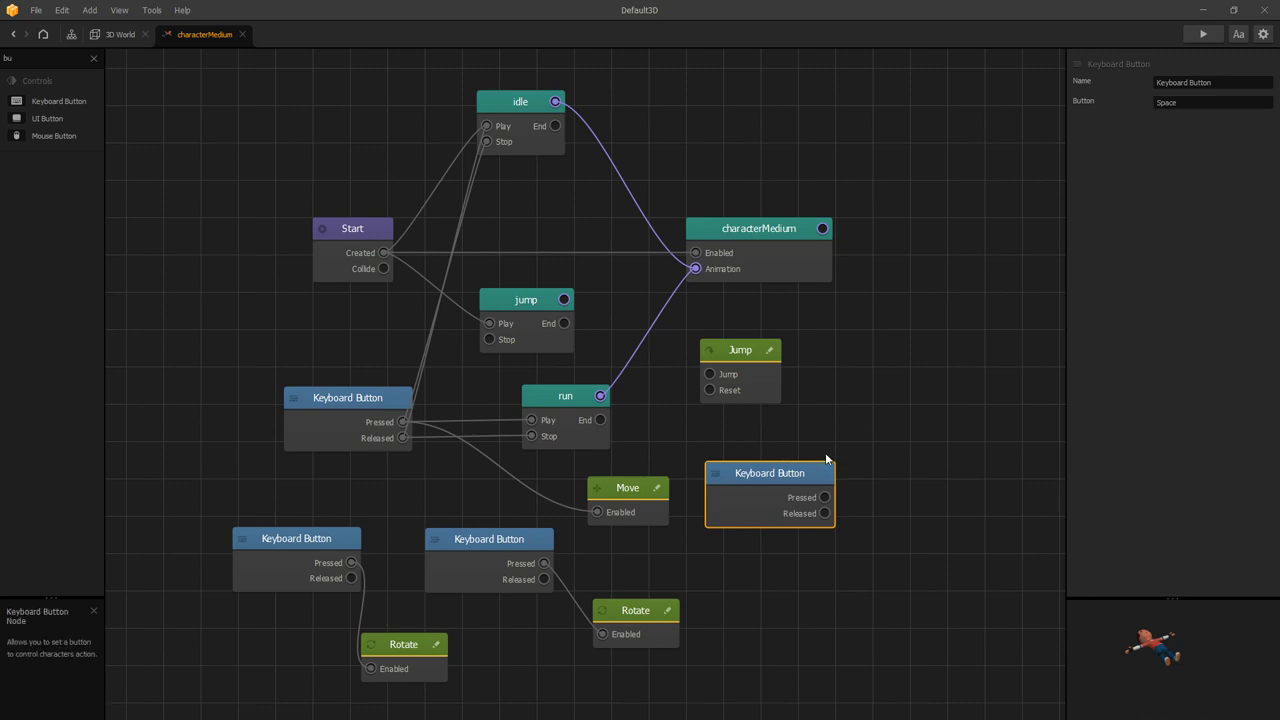
- Wire the Space button's Pressed output to the Jump node, jump Play, run Stop and idle Stop, and link the jump animation to characterMedium's Animation input
drag(726, 349, 488, 332)
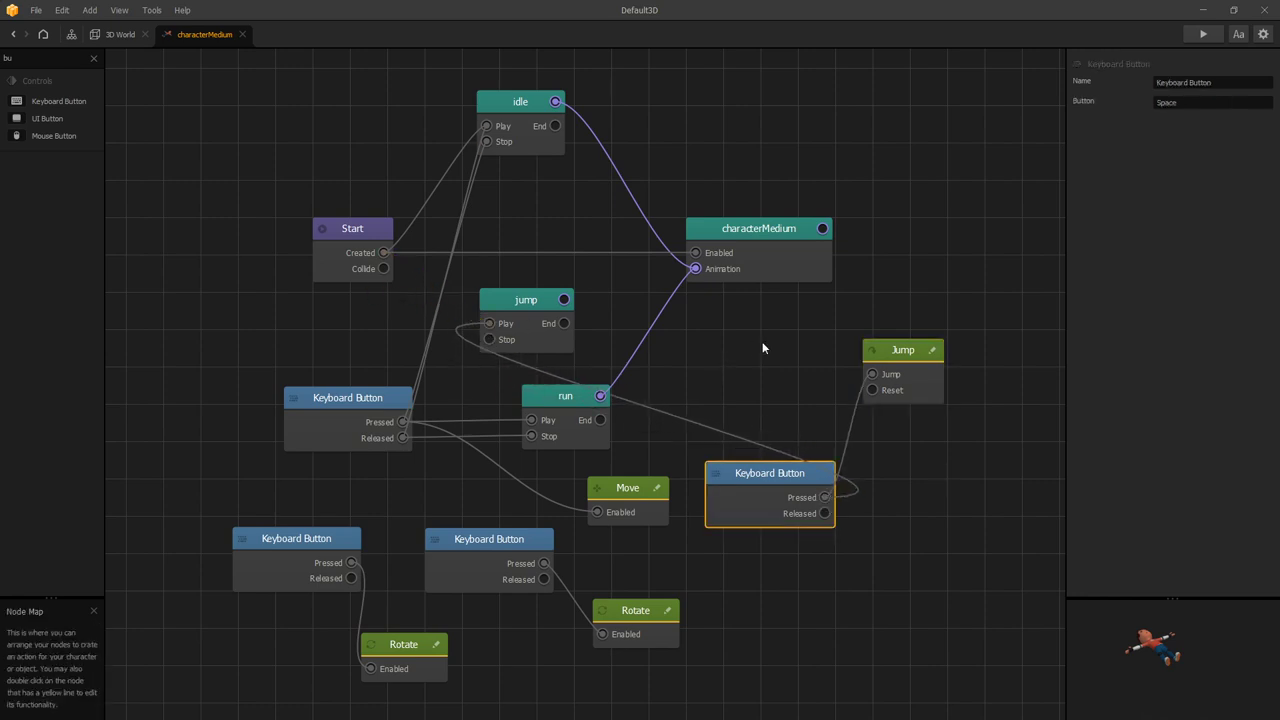
drag(568, 302, 598, 290)
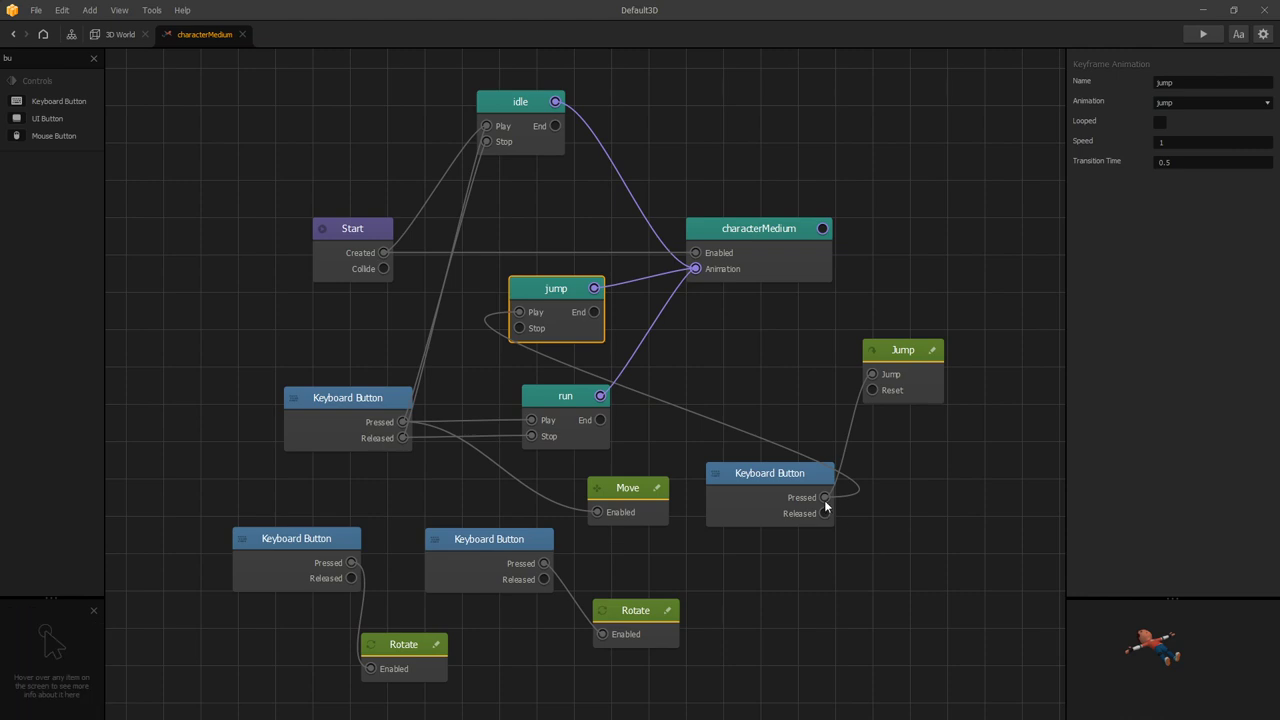
drag(824, 498, 531, 436)
drag(826, 498, 594, 312)
drag(549, 207, 486, 141)
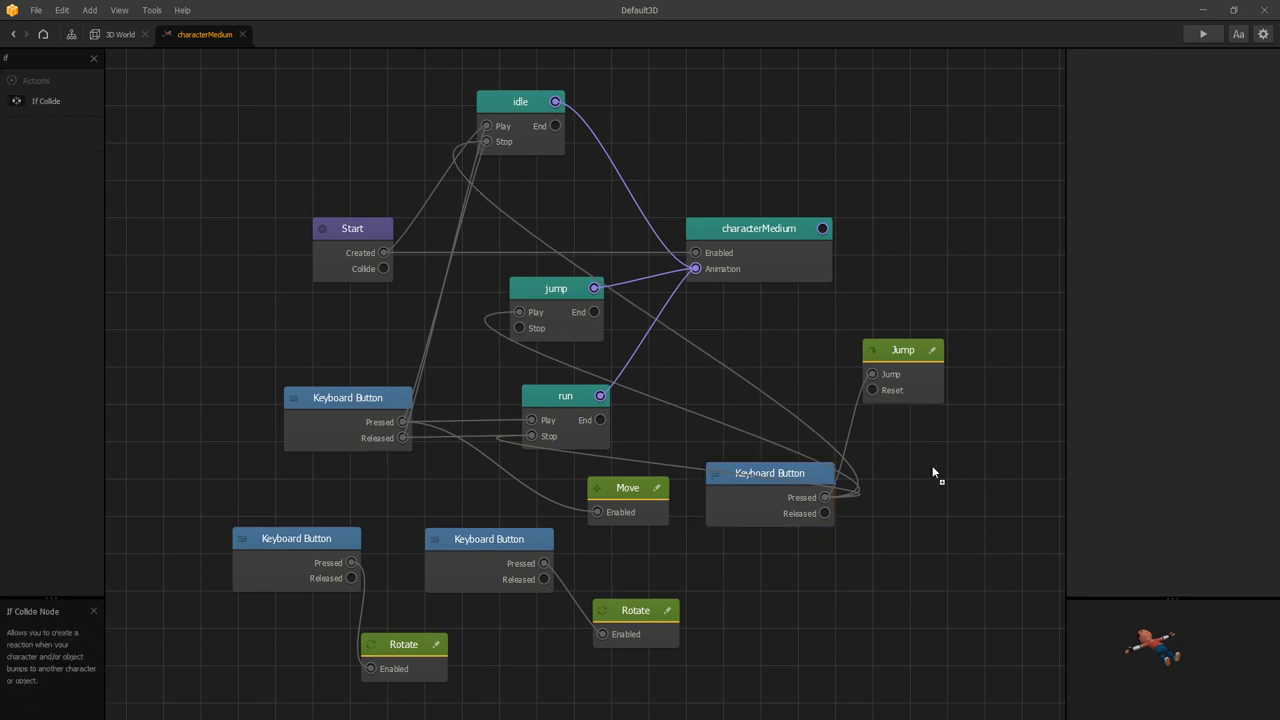
- Add If Collide and Signal Filter nodes and route the Space button's Pressed signal through the filter to If Collide's Enabled input
drag(932, 467, 933, 467)
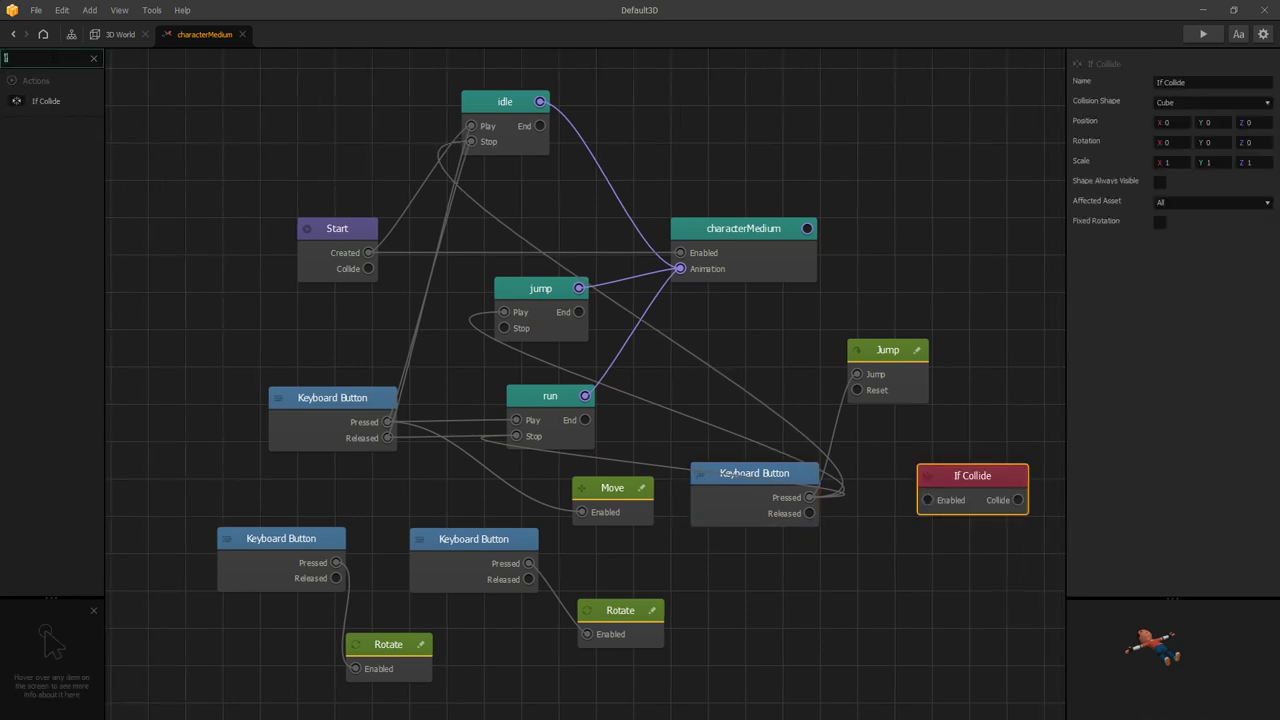
text(s)
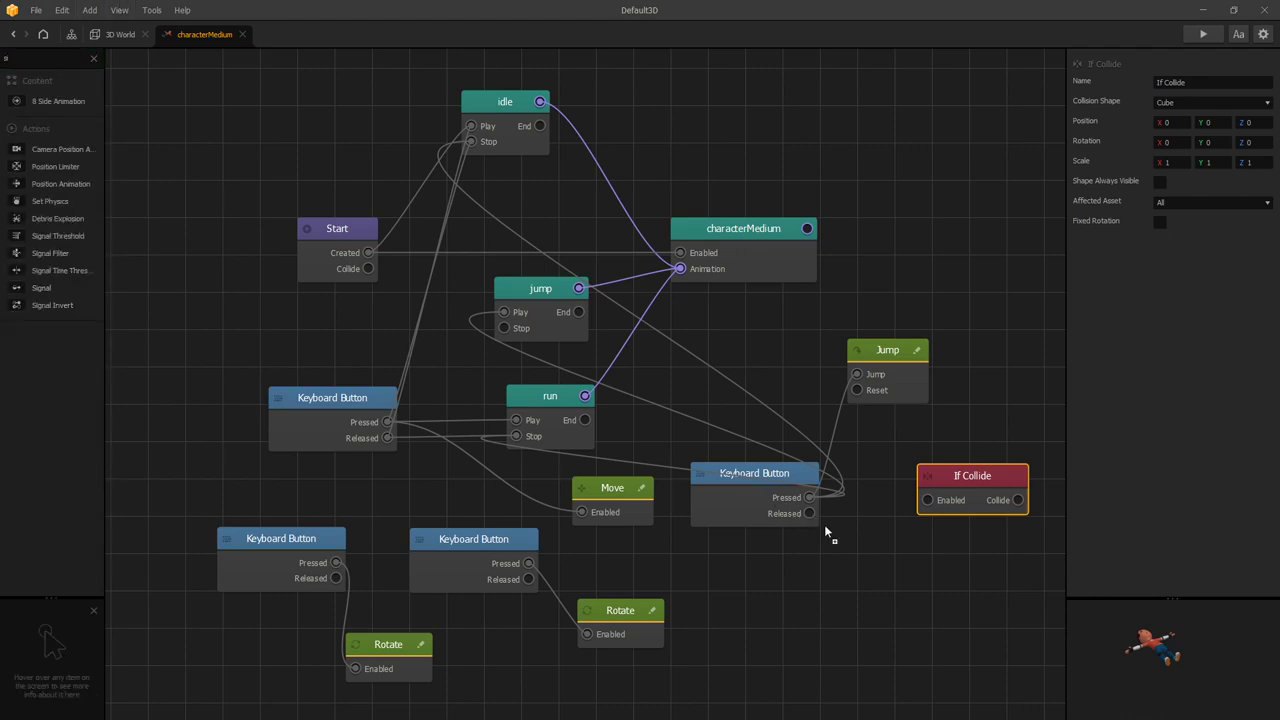
drag(842, 538, 866, 562)
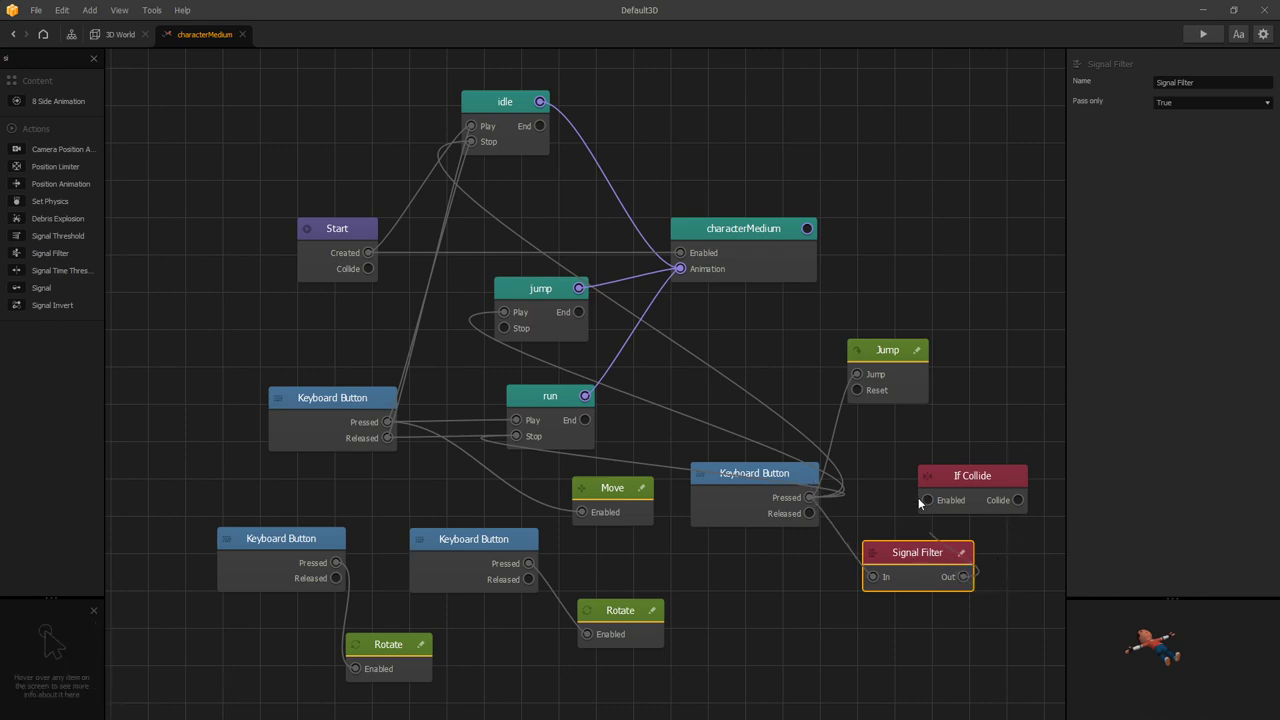
drag(916, 497, 927, 500)
- Connect If Collide's Collide output to jump Stop and idle Play, and through a new Signal Invert node back to its Enabled input
drag(1018, 500, 504, 335)
drag(1018, 500, 471, 126)
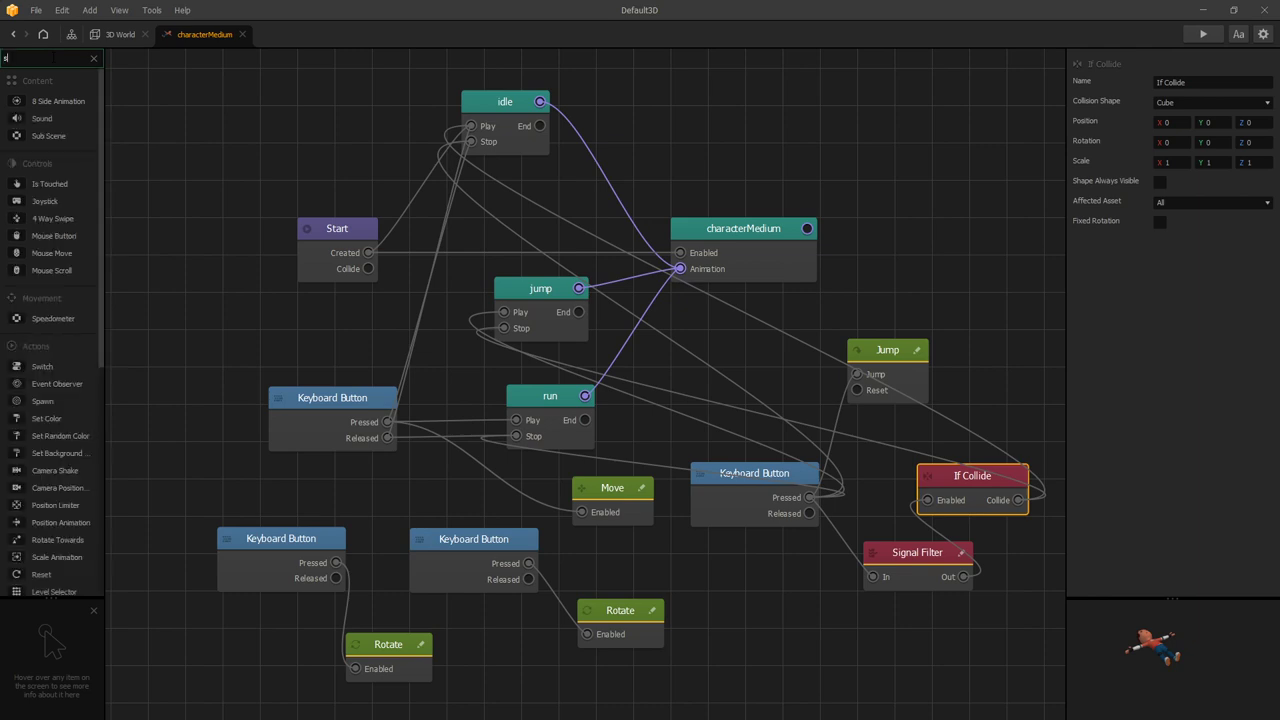
drag(42, 304, 60, 306)
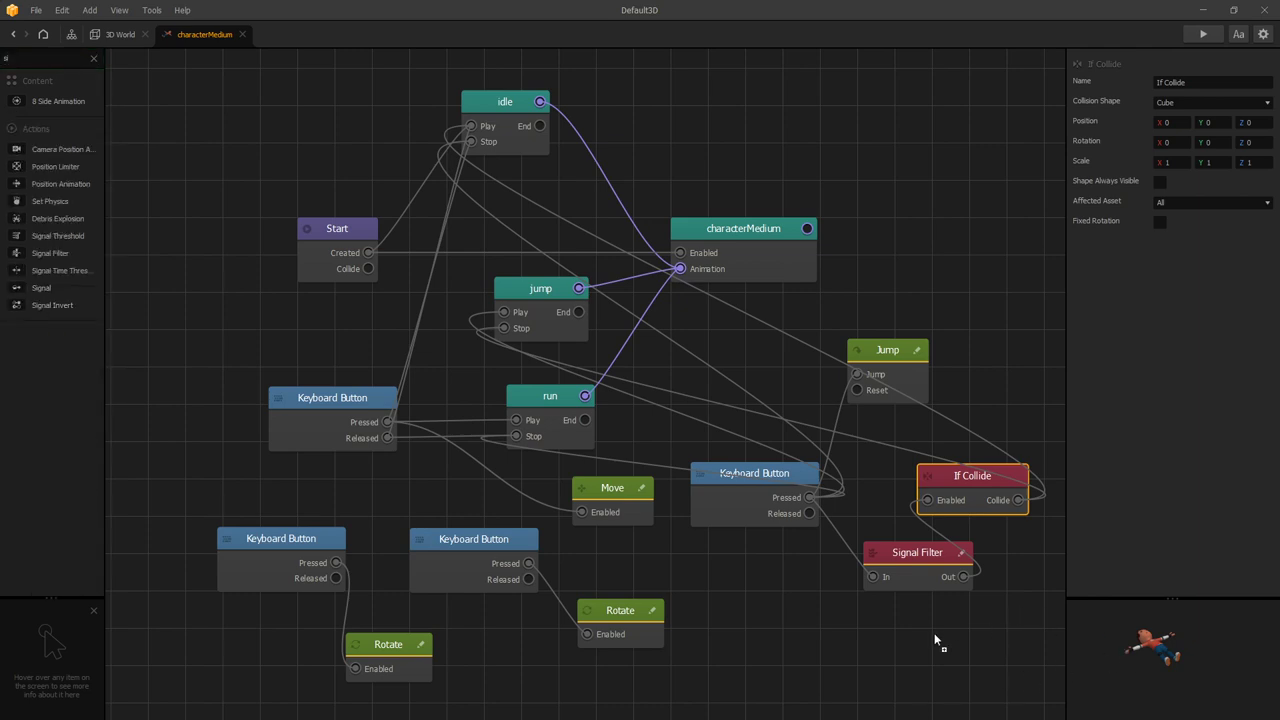
drag(932, 632, 932, 632)
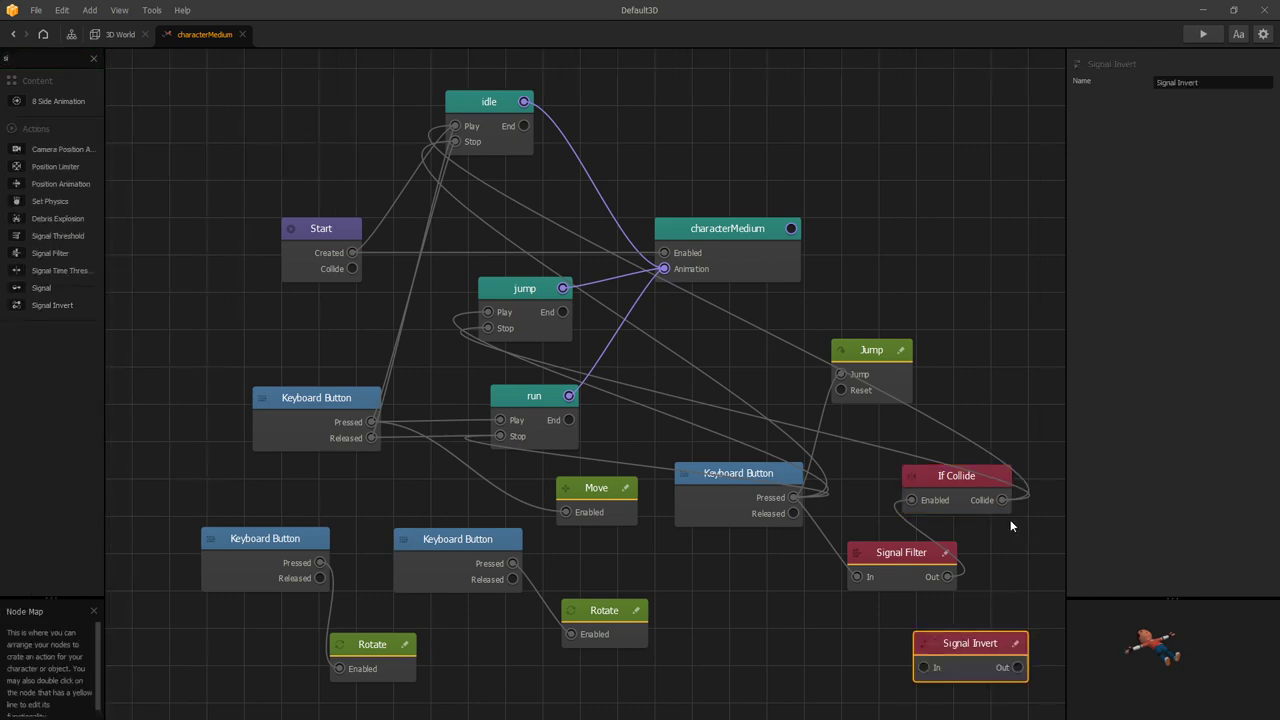
drag(1002, 500, 922, 669)
drag(1017, 668, 910, 500)
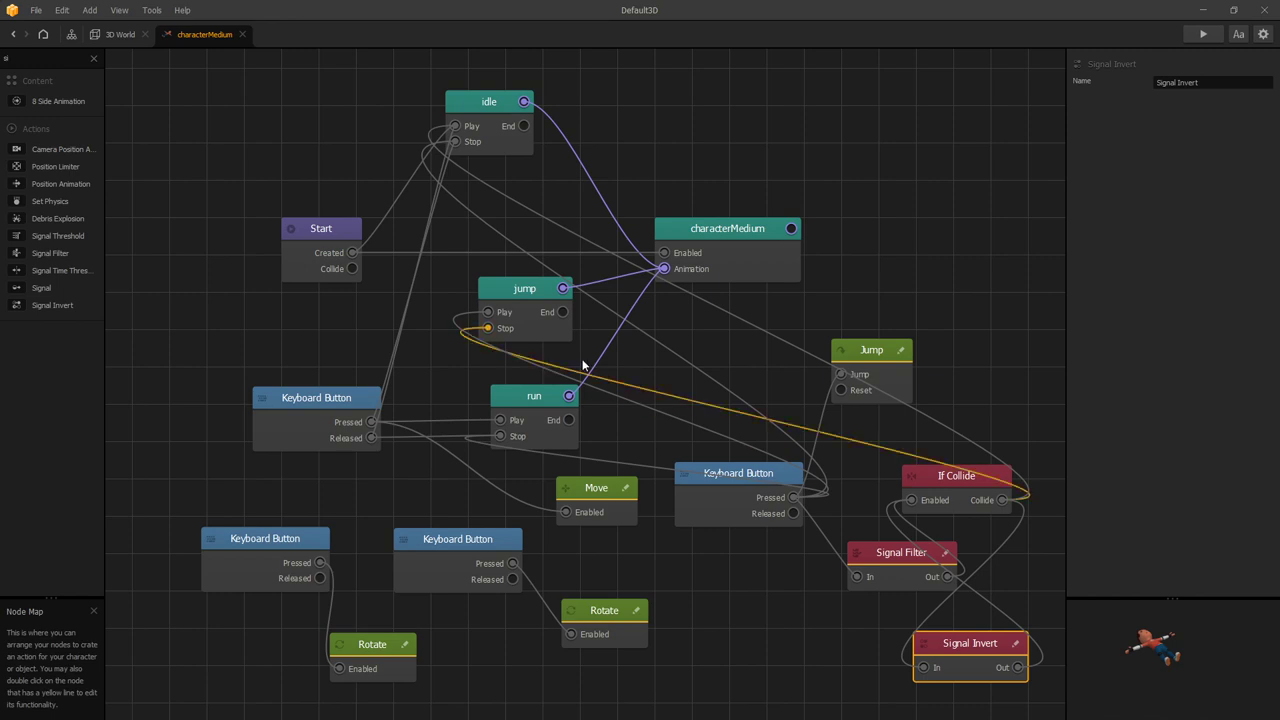
- Open the preview and test the character's jumping, turning and running around the cube
click(1202, 35)
key(space)
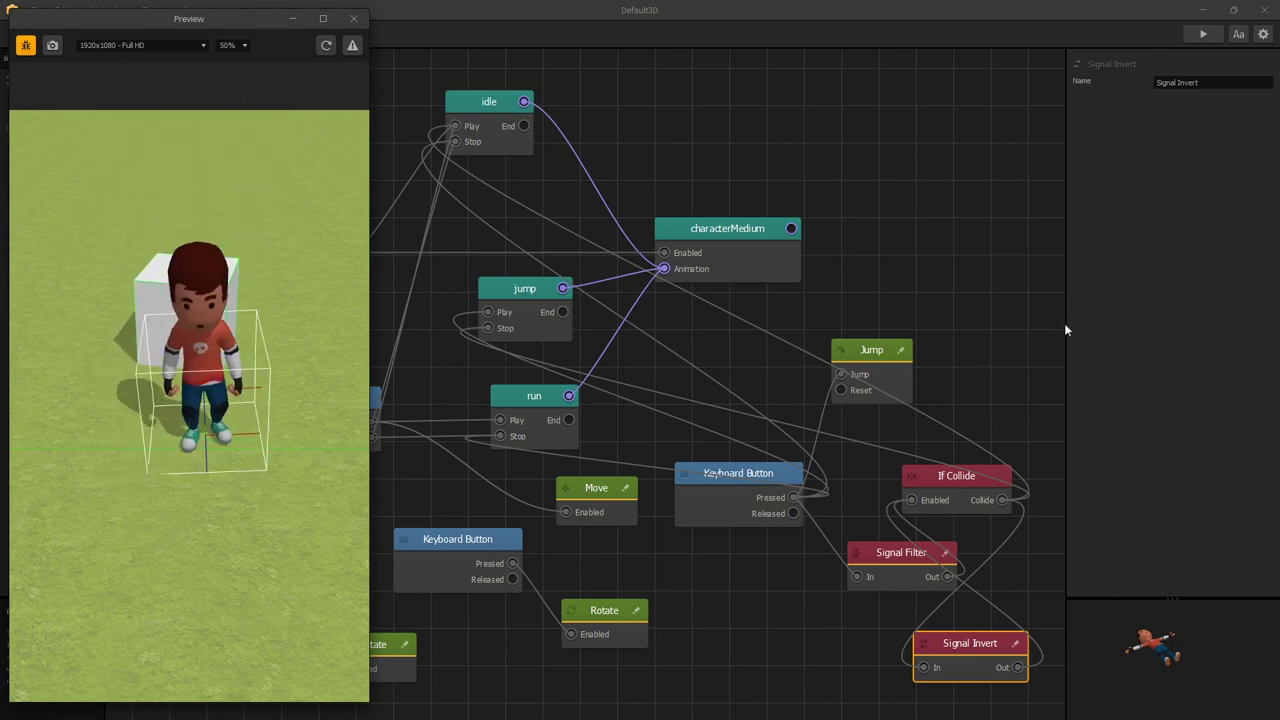
key(Right)
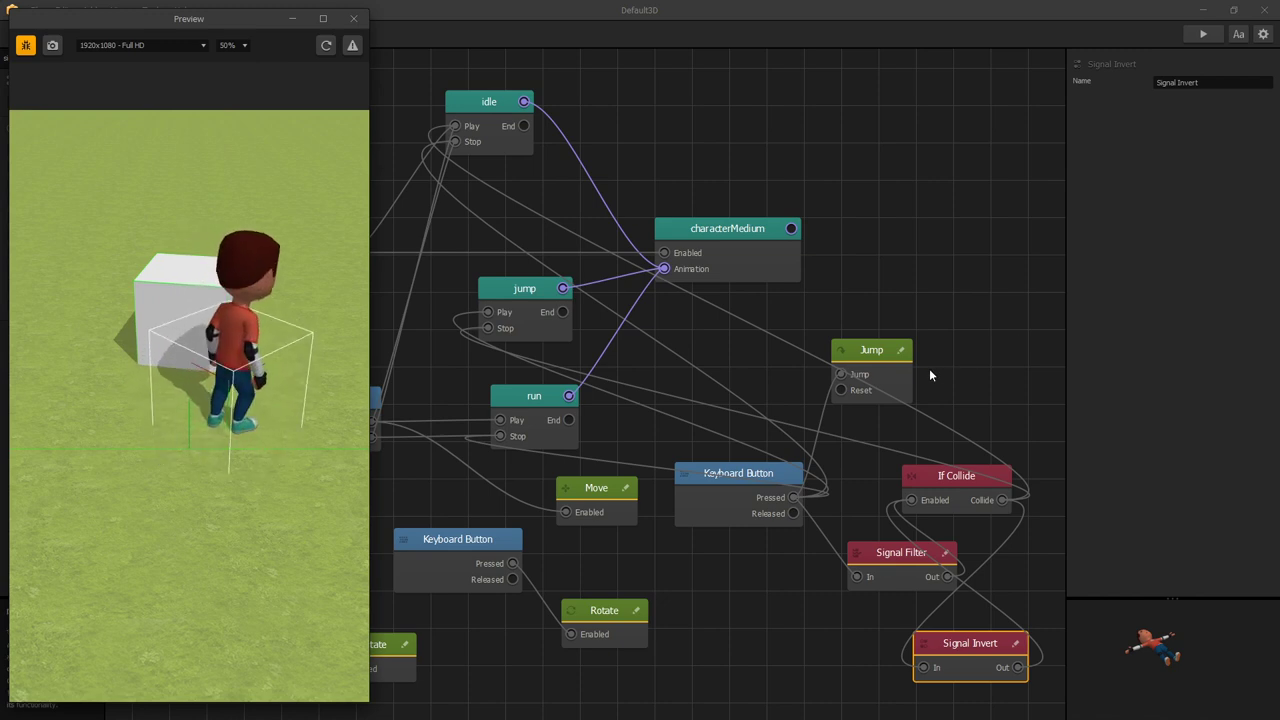
key(Up)
key(Right)
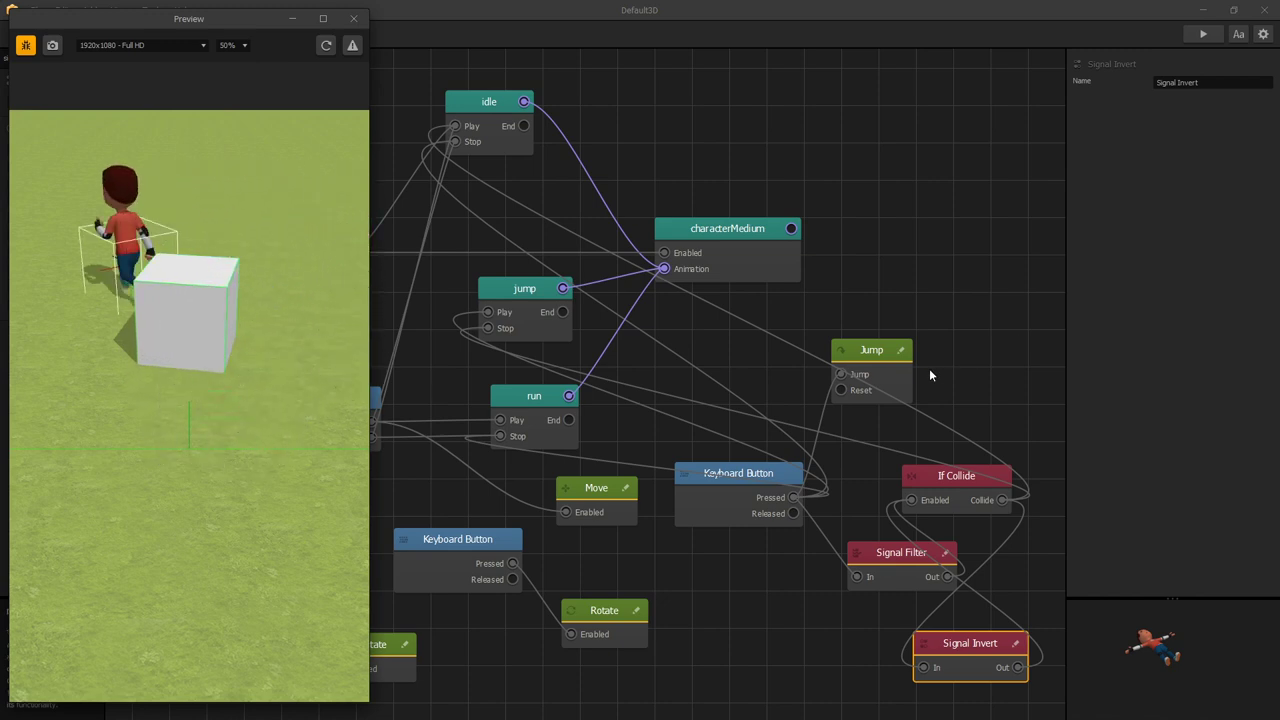
key(Up)
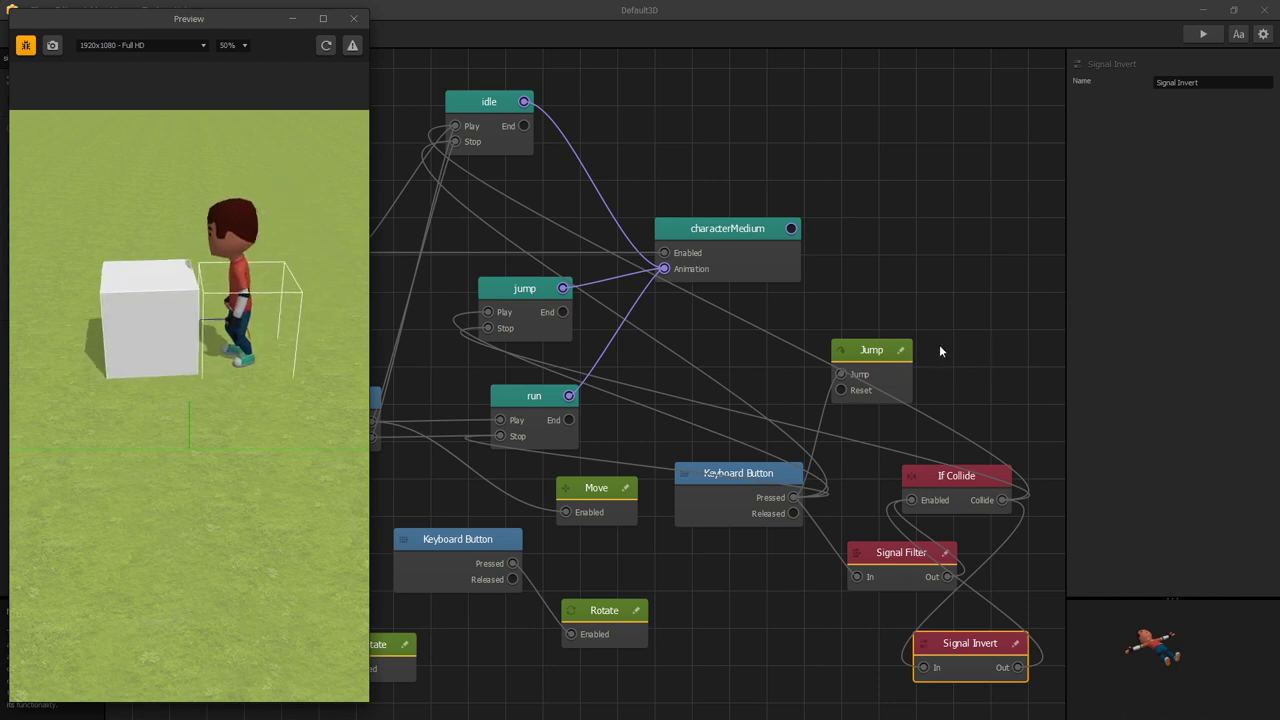
key(Right)
key(Up)
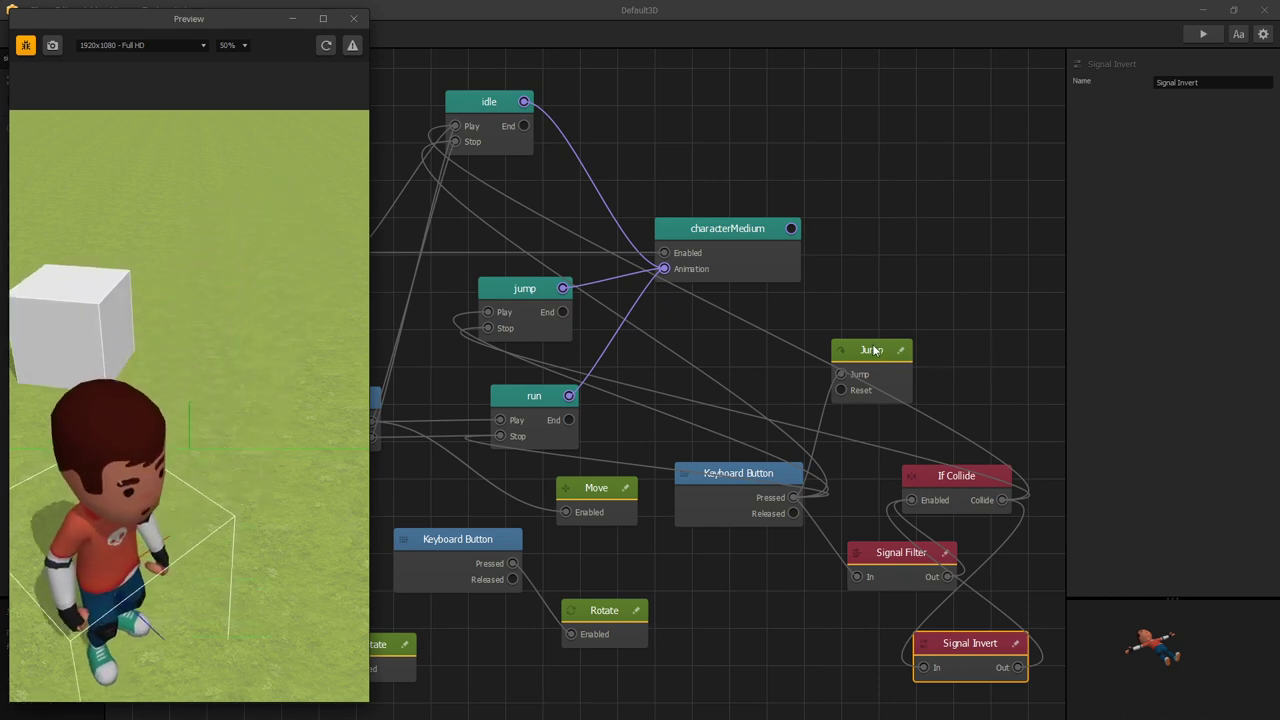
key(Left)
key(Up)
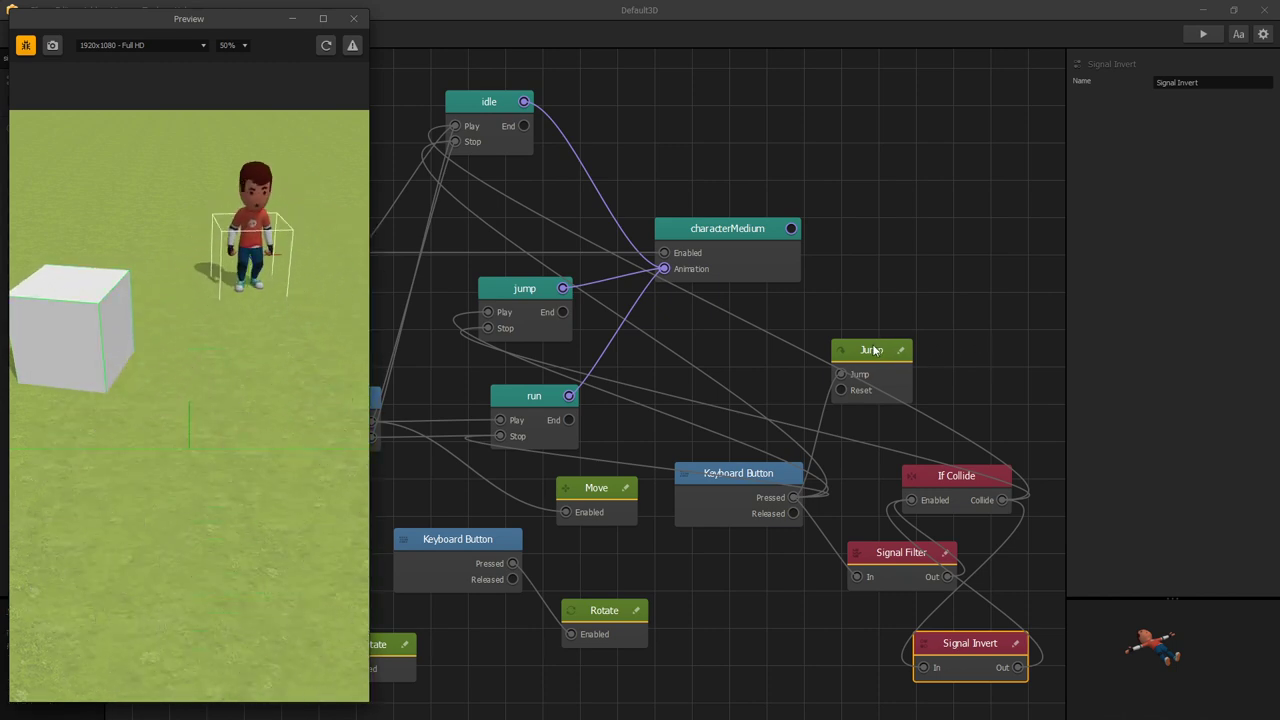
key(Up)
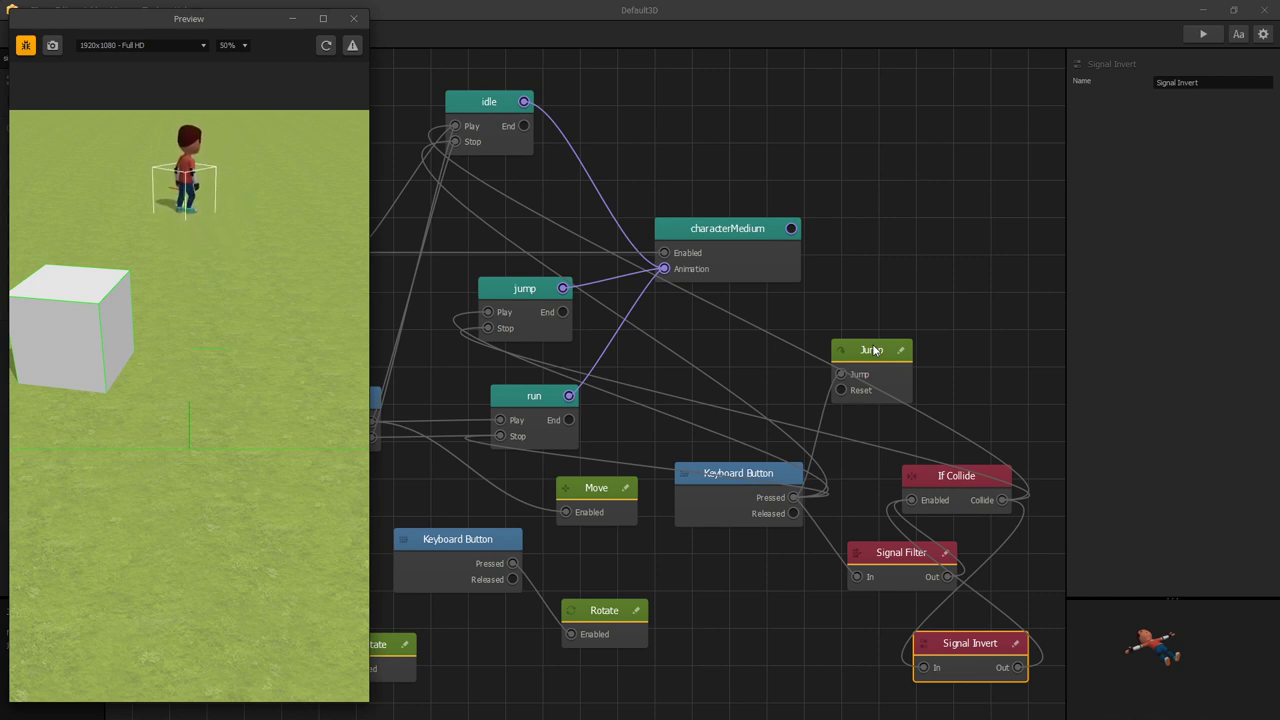
- Run the character onward while turning it both ways, and make it jump repeatedly to check the jump height
key(Up)
key(Right)
key(Left)
key(Up)
key(Right)
key(Left)
key(space)
key(Left)
key(space)
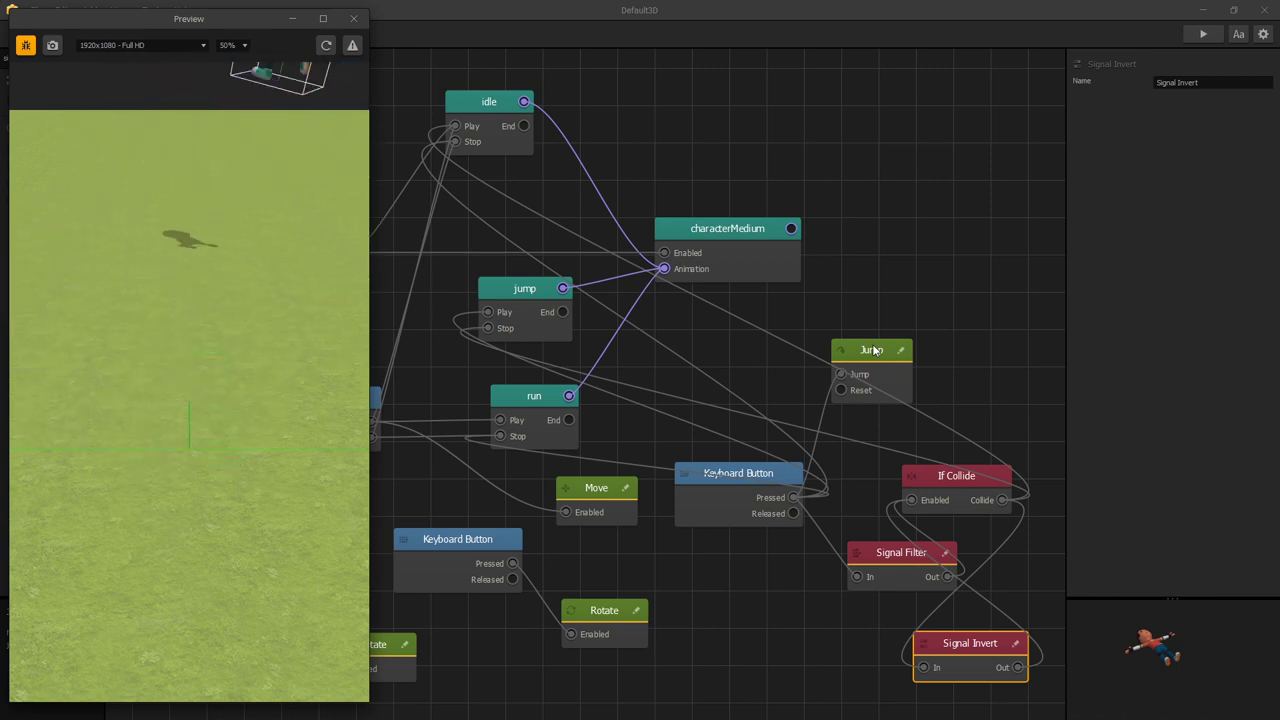
- Set the Jump node's Y jump force to 10, test it in the restarted preview and close the preview
click(873, 349)
text(10)
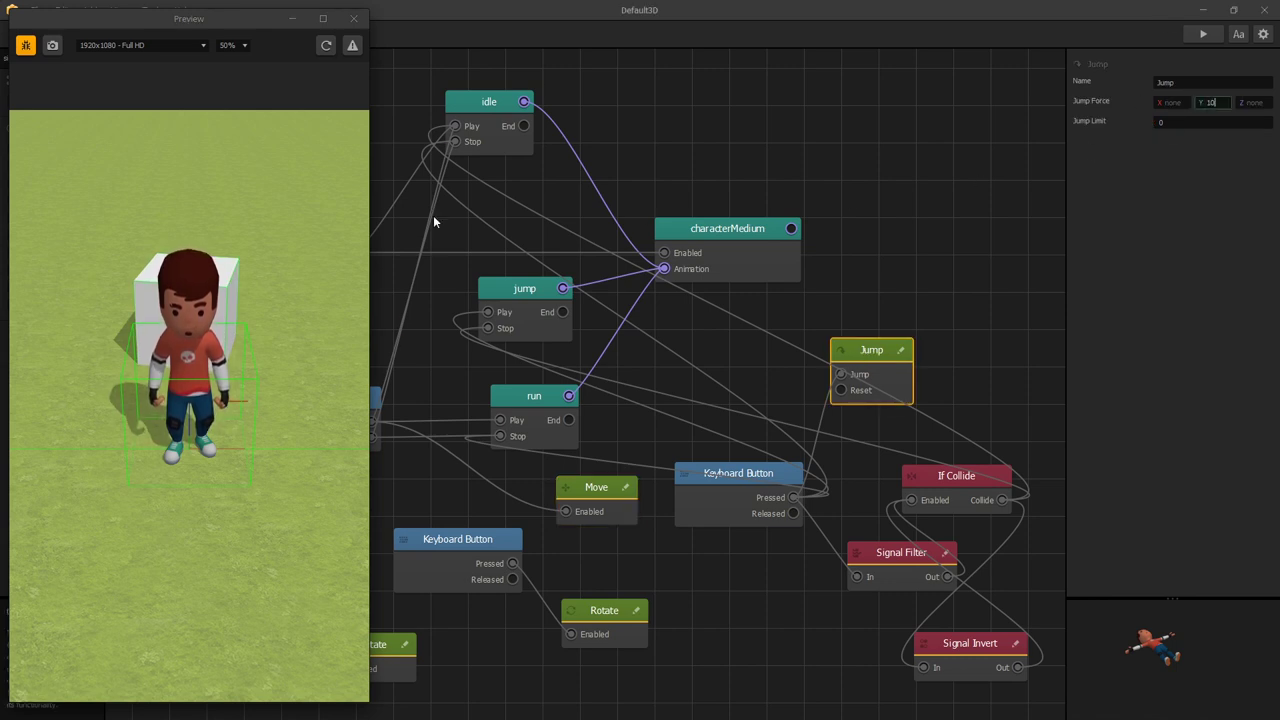
click(326, 46)
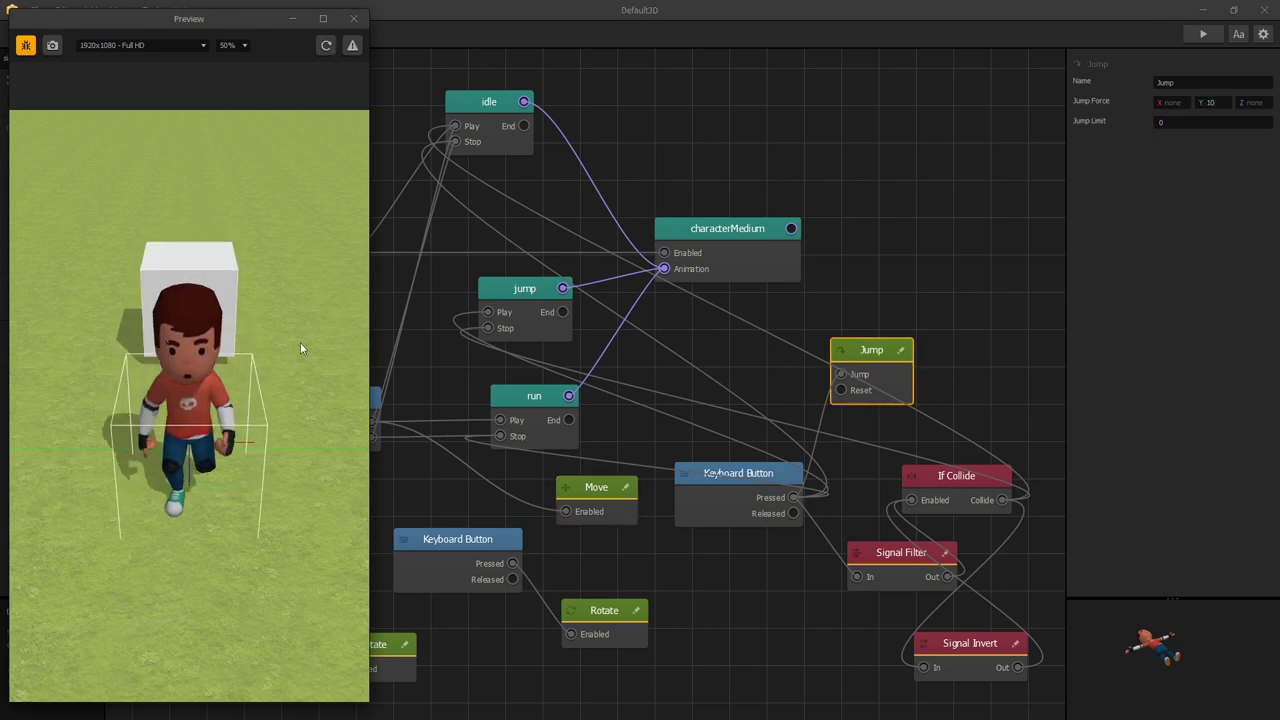
click(327, 46)
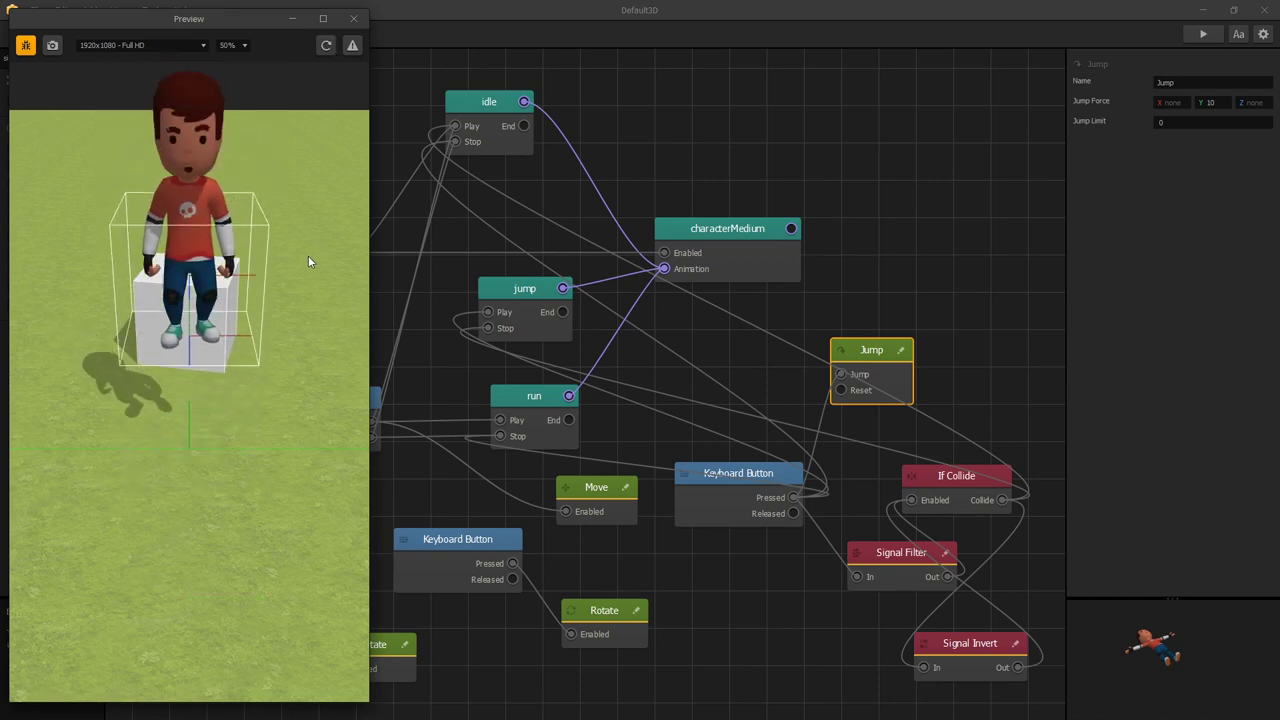
click(738, 473)
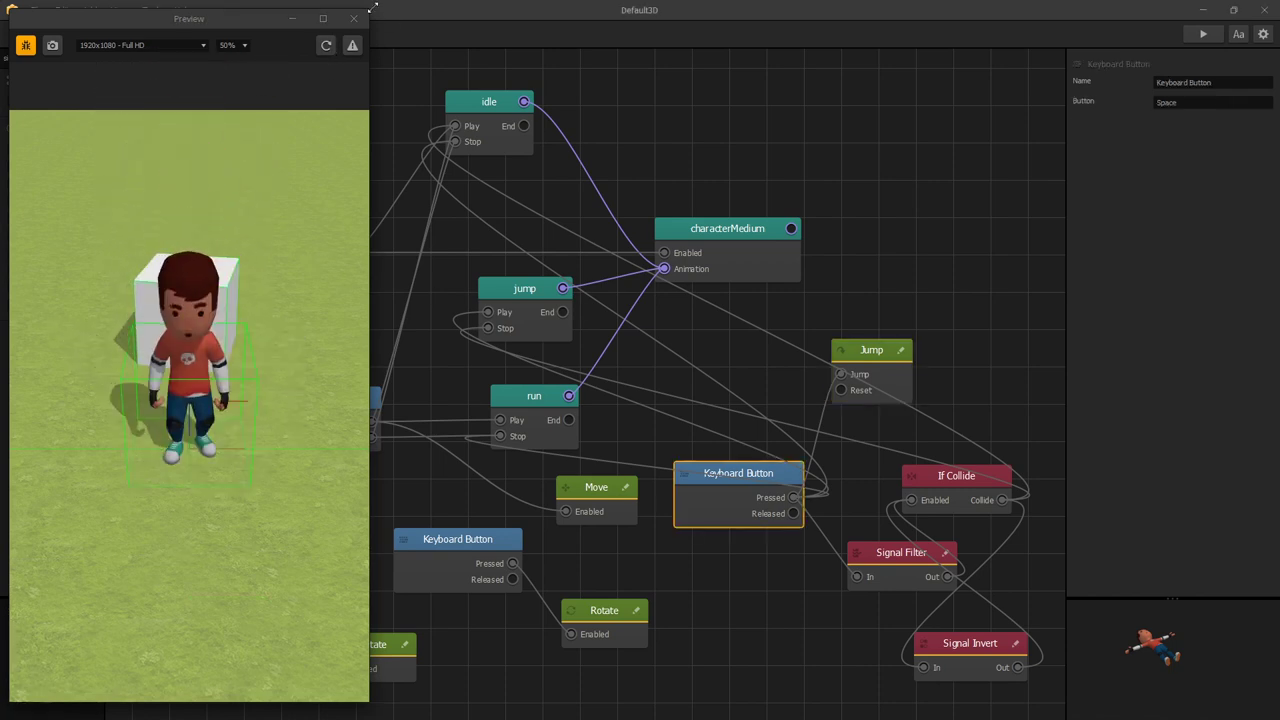
click(353, 18)
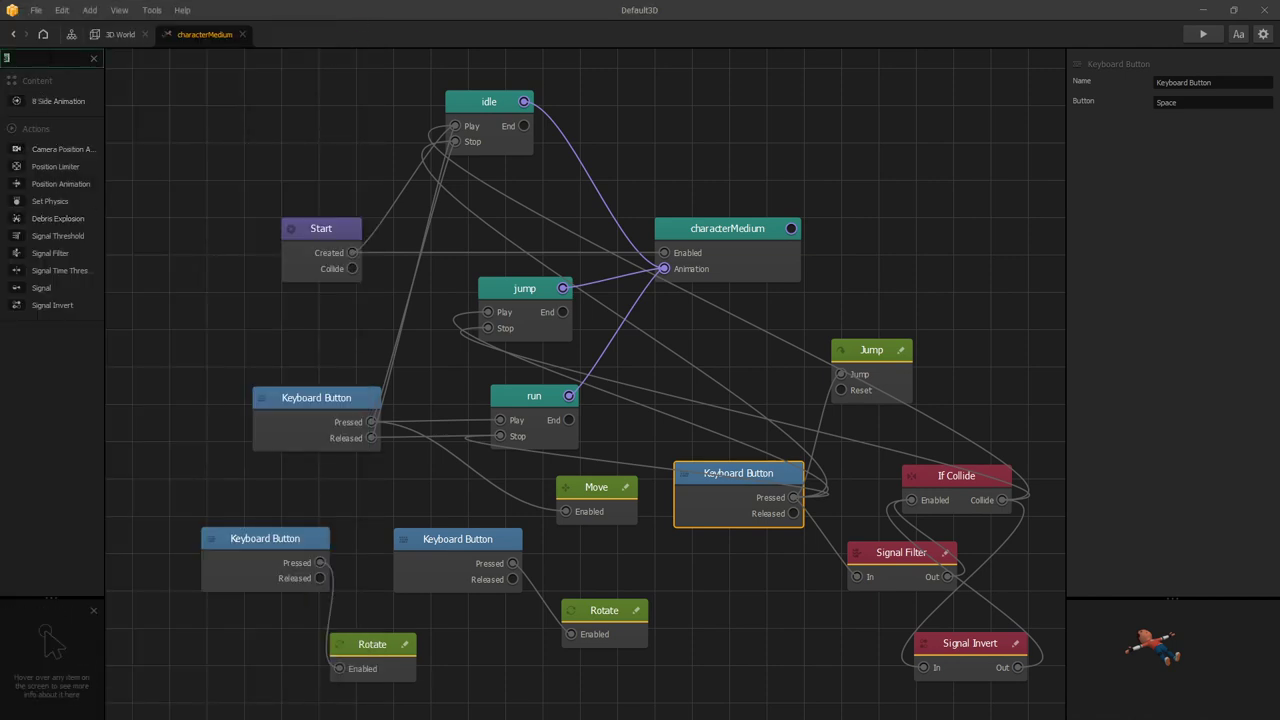
- Insert a Delay node between the Space button's Pressed output and the Signal Filter's input, with a delay of 0.1
key(BackSpace)
text(d)
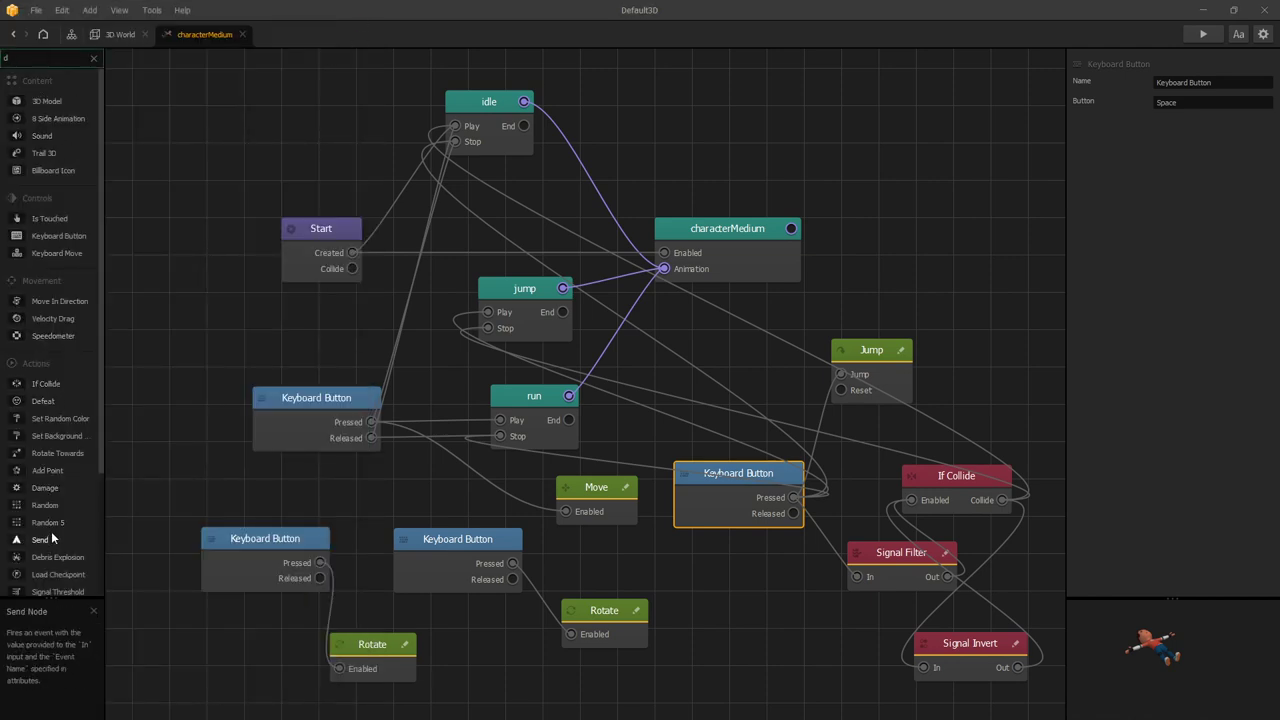
scroll(51, 531, down, 3)
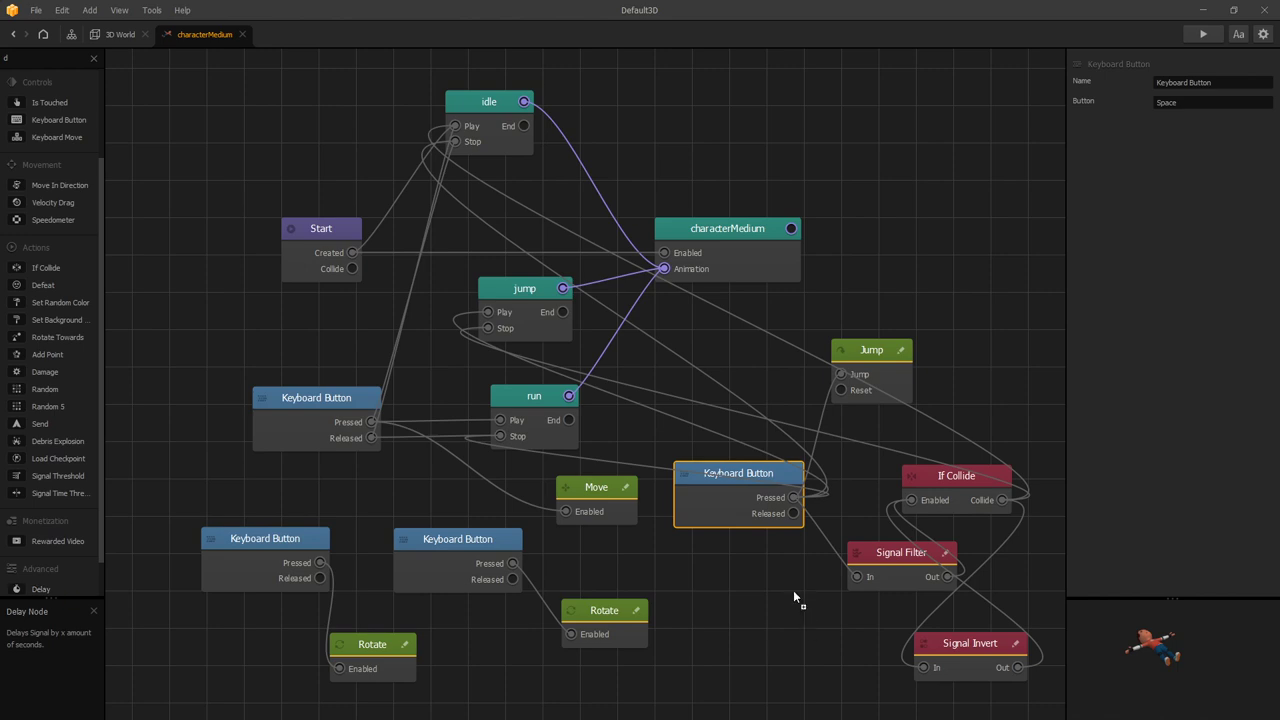
drag(793, 583, 857, 577)
click(1190, 101)
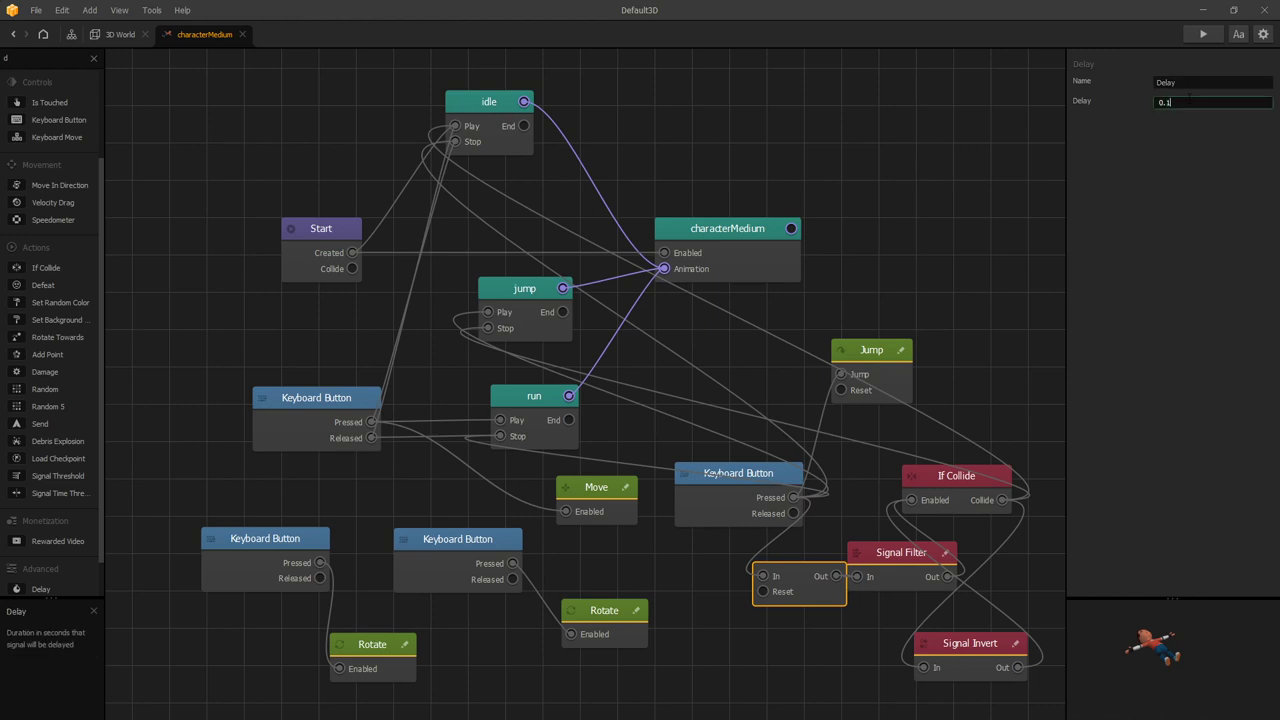
- Open the preview and make the character jump several times to check the delayed collision detection
click(1203, 34)
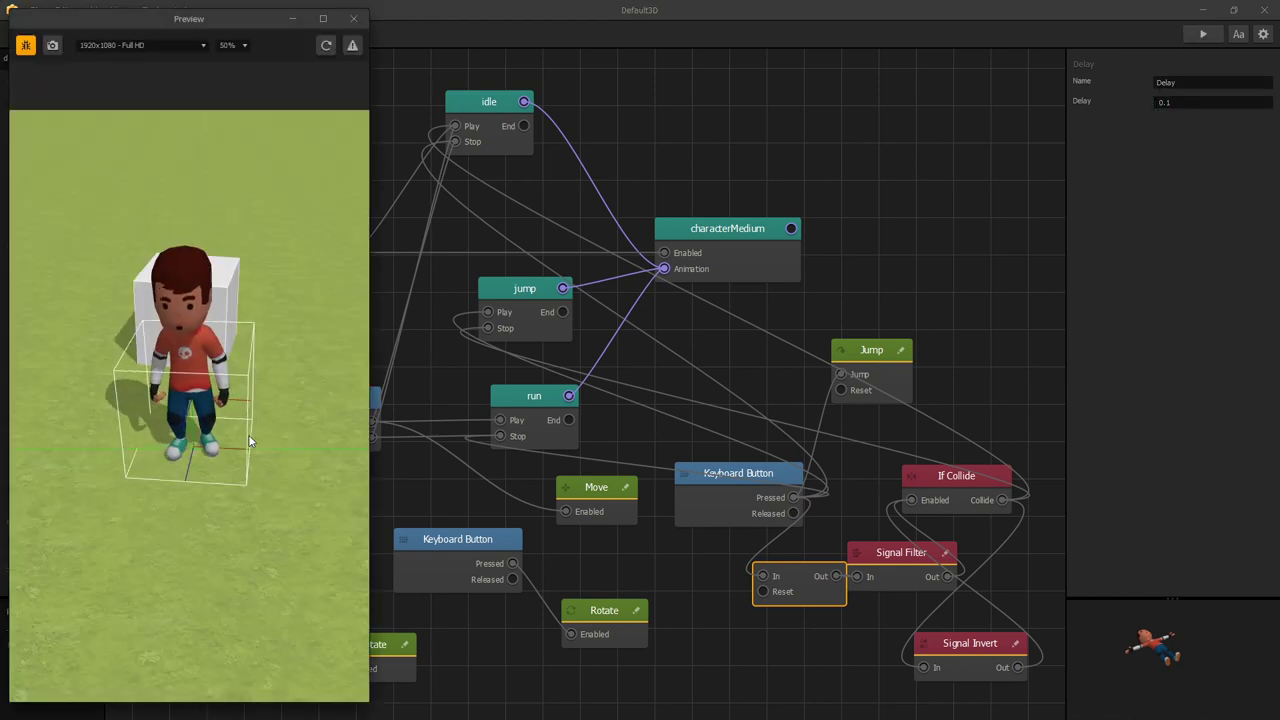
key(space)
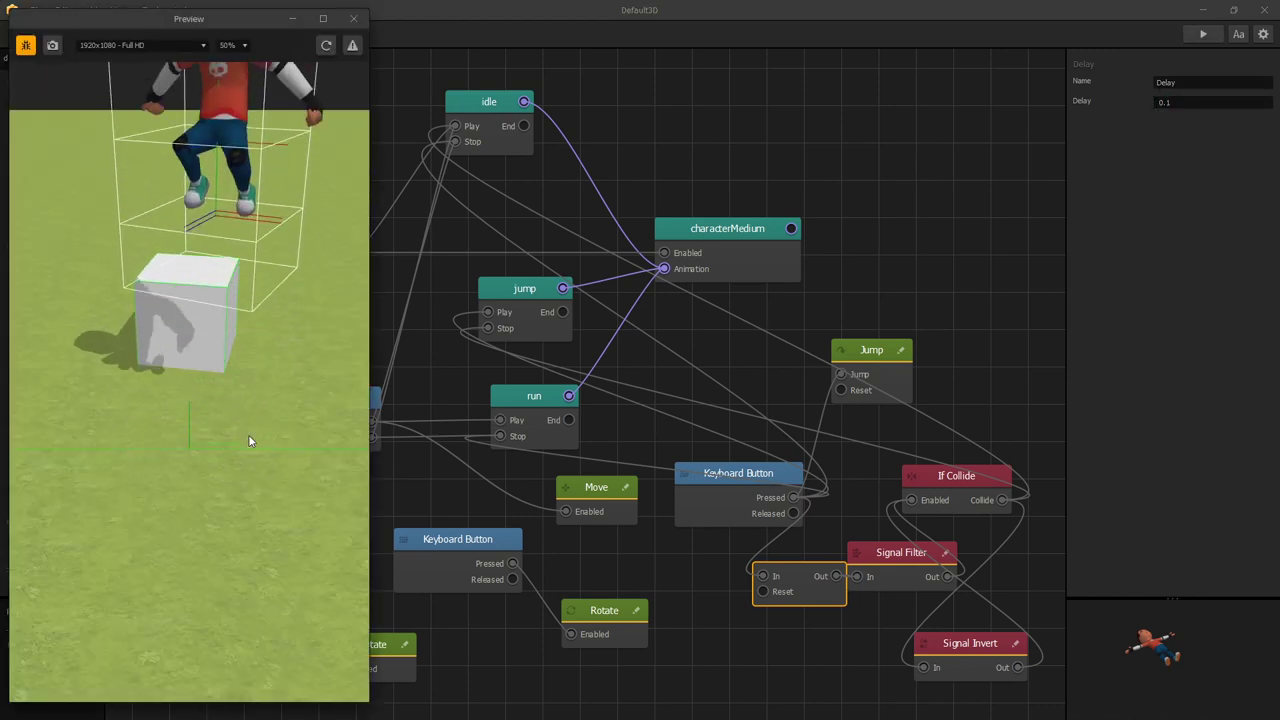
key(space)
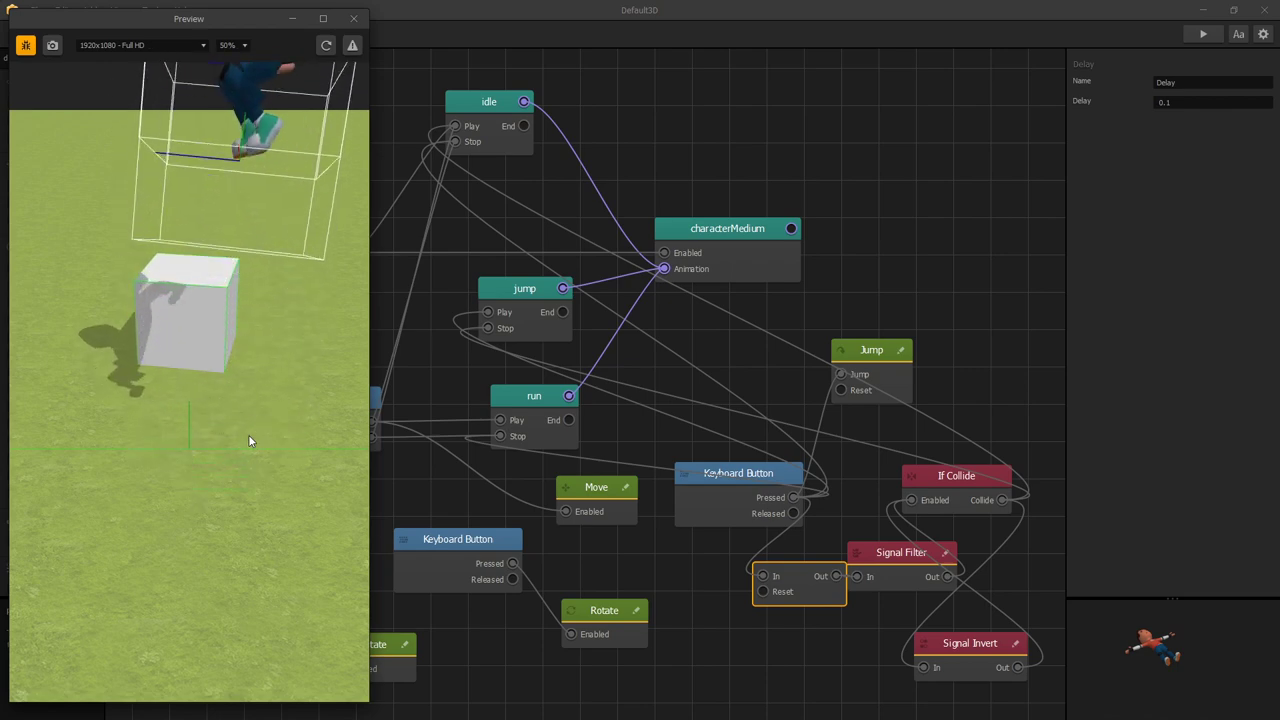
key(space)
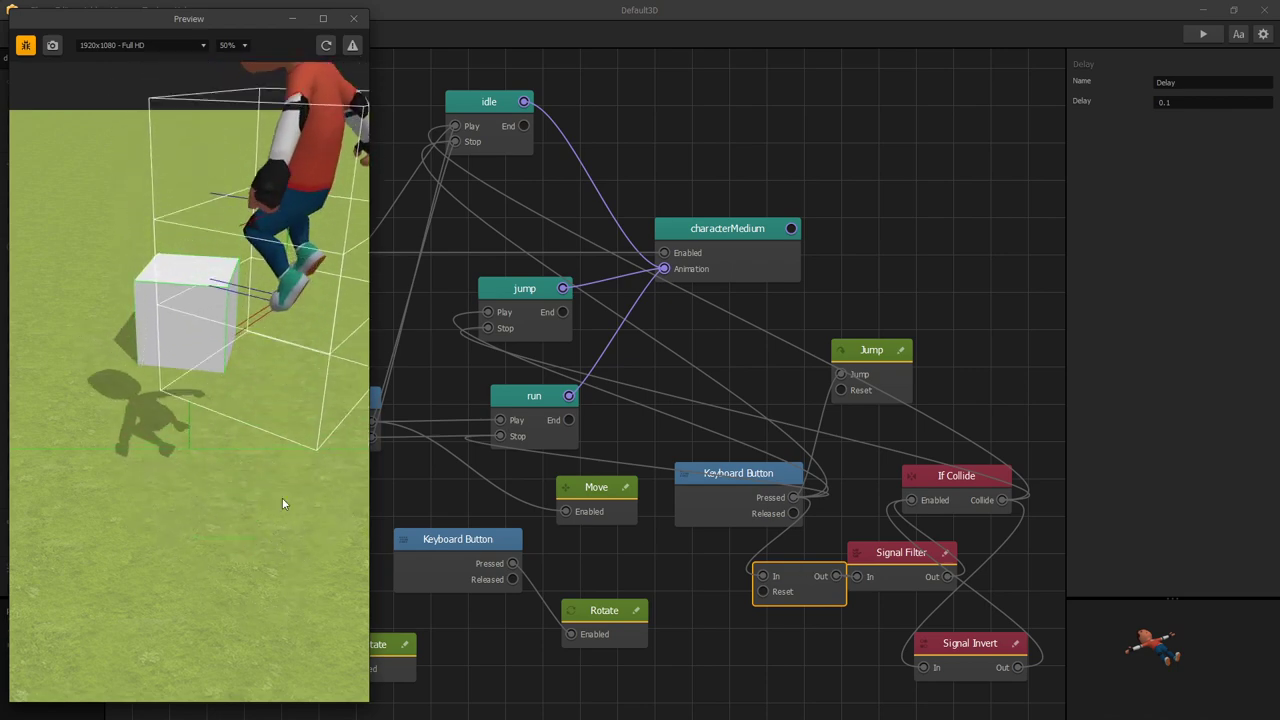
- Set the If Collide node's Y position to 1 and test a jump in the restarted preview
click(925, 478)
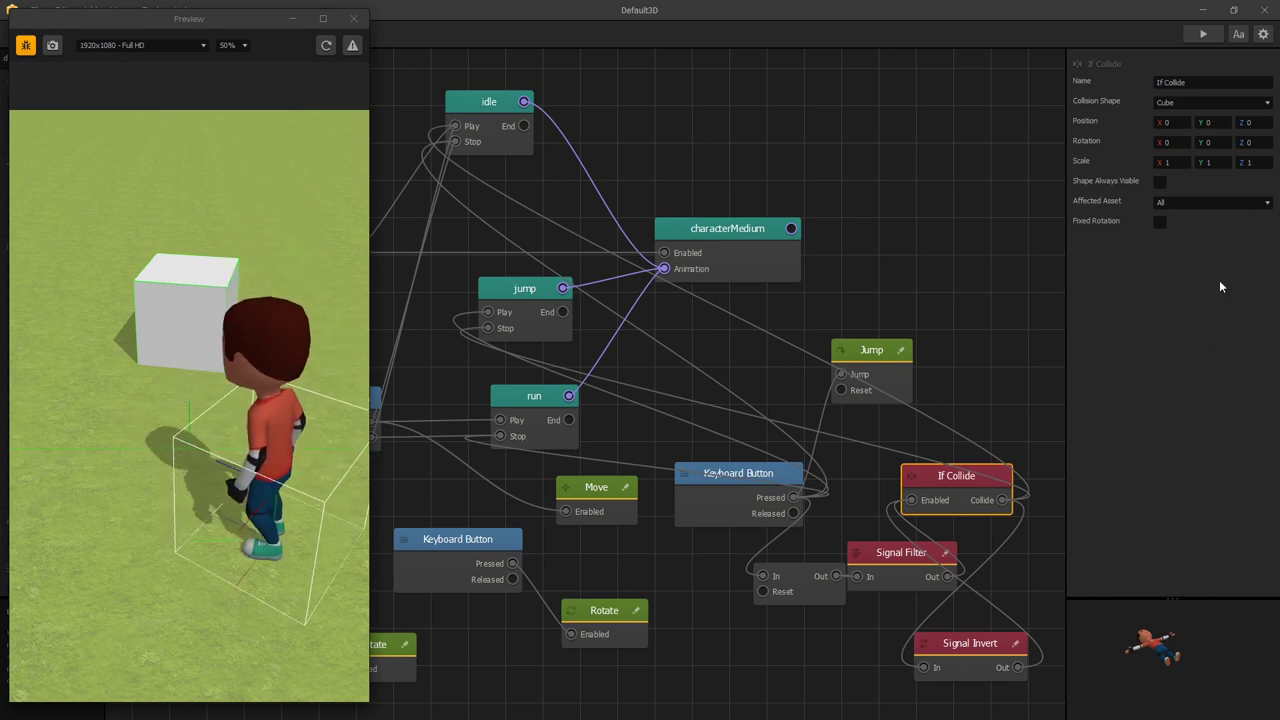
click(1209, 122)
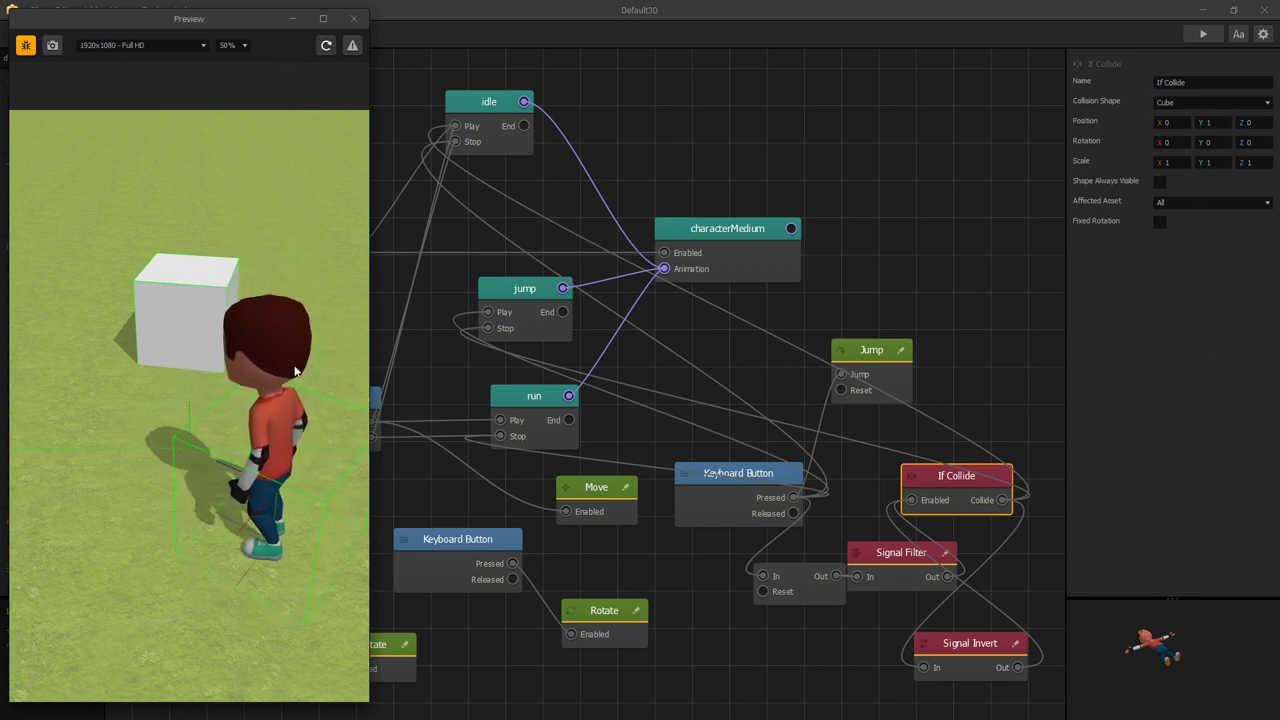
key(space)
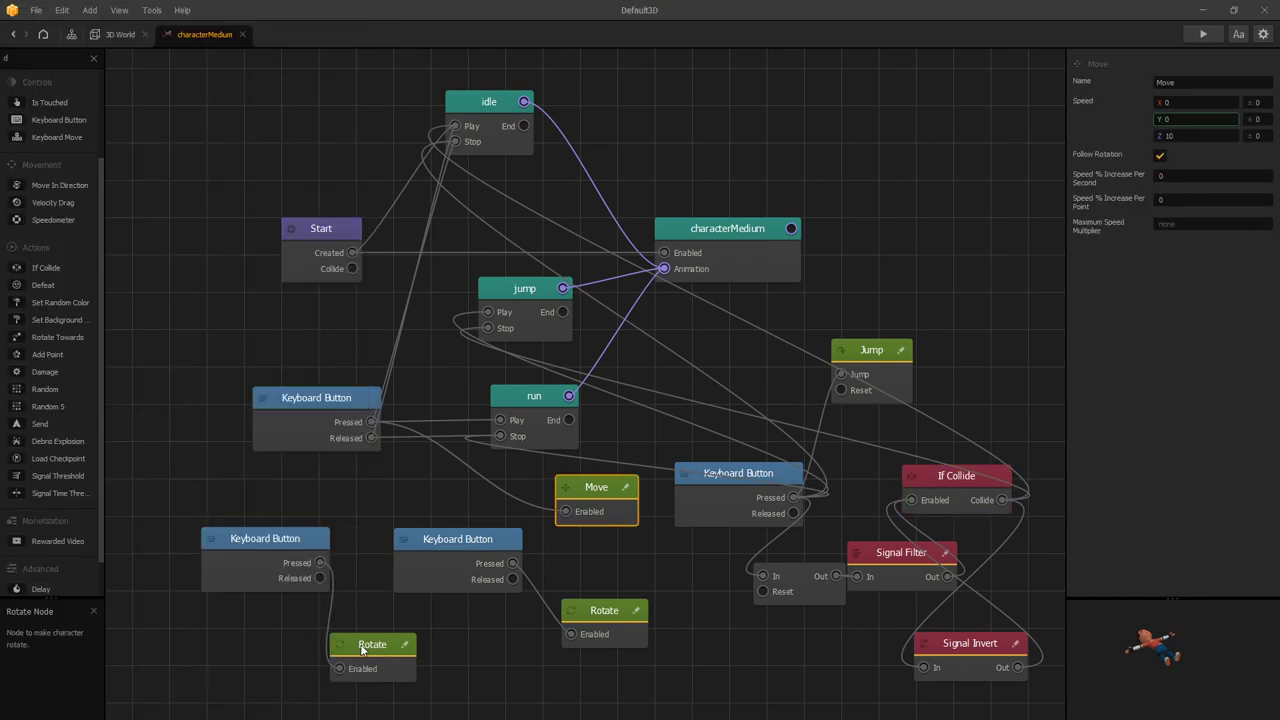
- In the Move node's script, replace the physics lookup and kDynamic check in init() with "phys = null;"
double_click(364, 646)
click(601, 487)
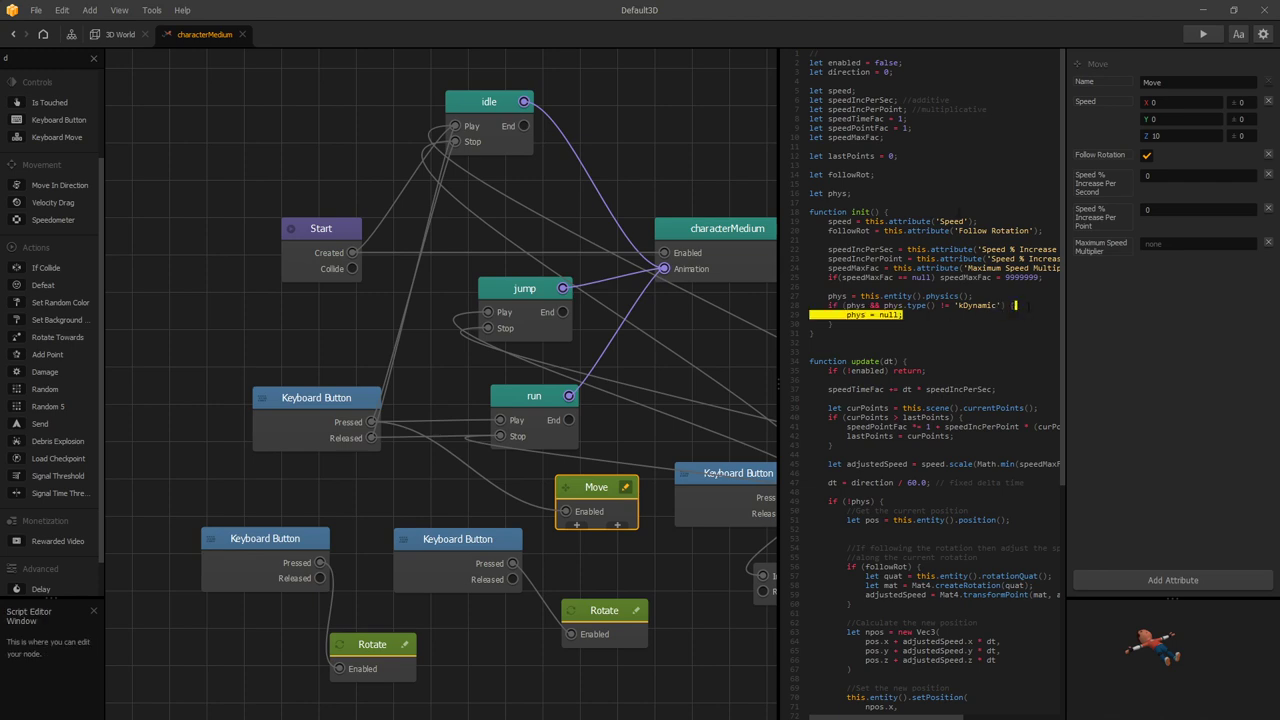
drag(1015, 305, 828, 297)
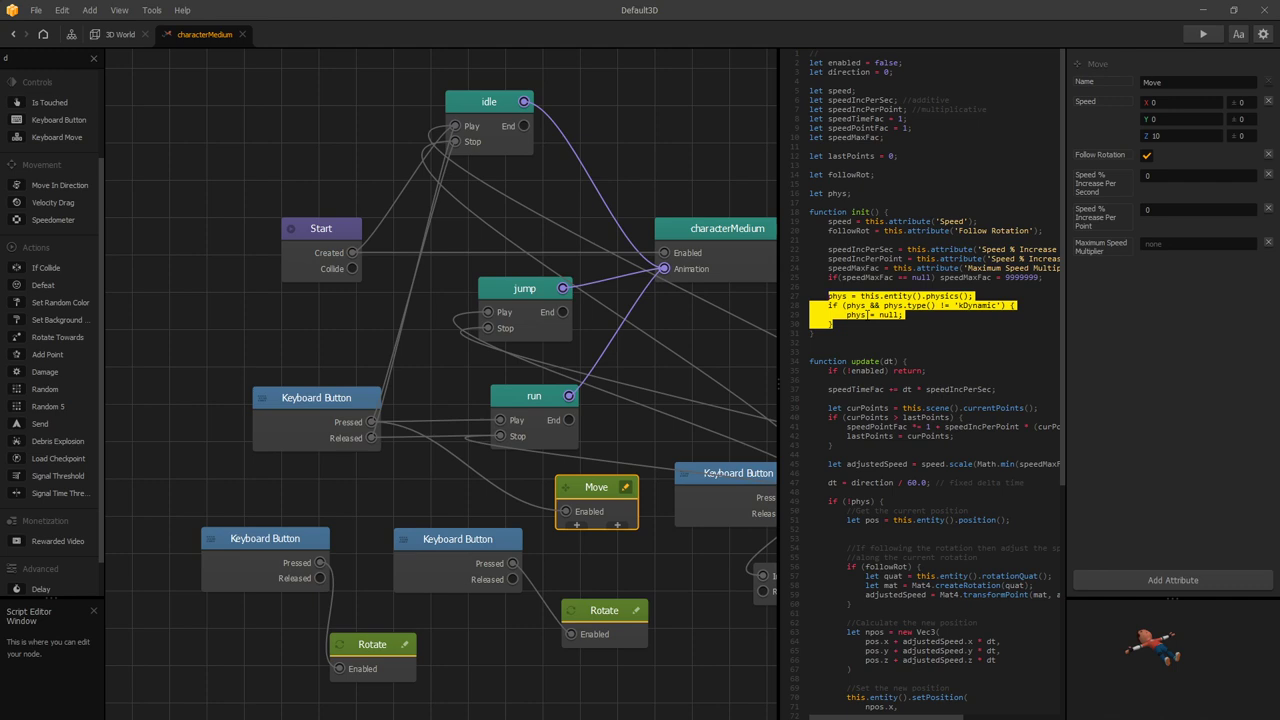
click(832, 324)
text(phys = null;)
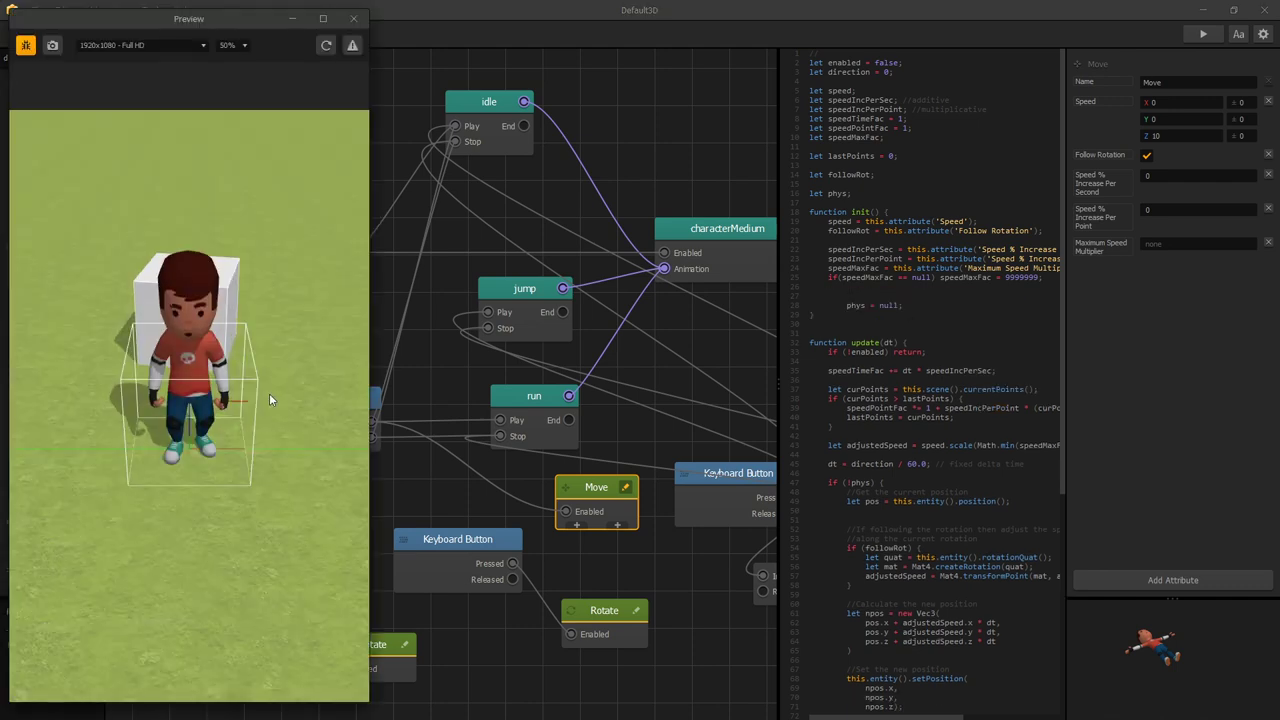
- Test the character's running, turning and jumping in the preview and close the preview
key(Right)
key(Up)
key(Left)
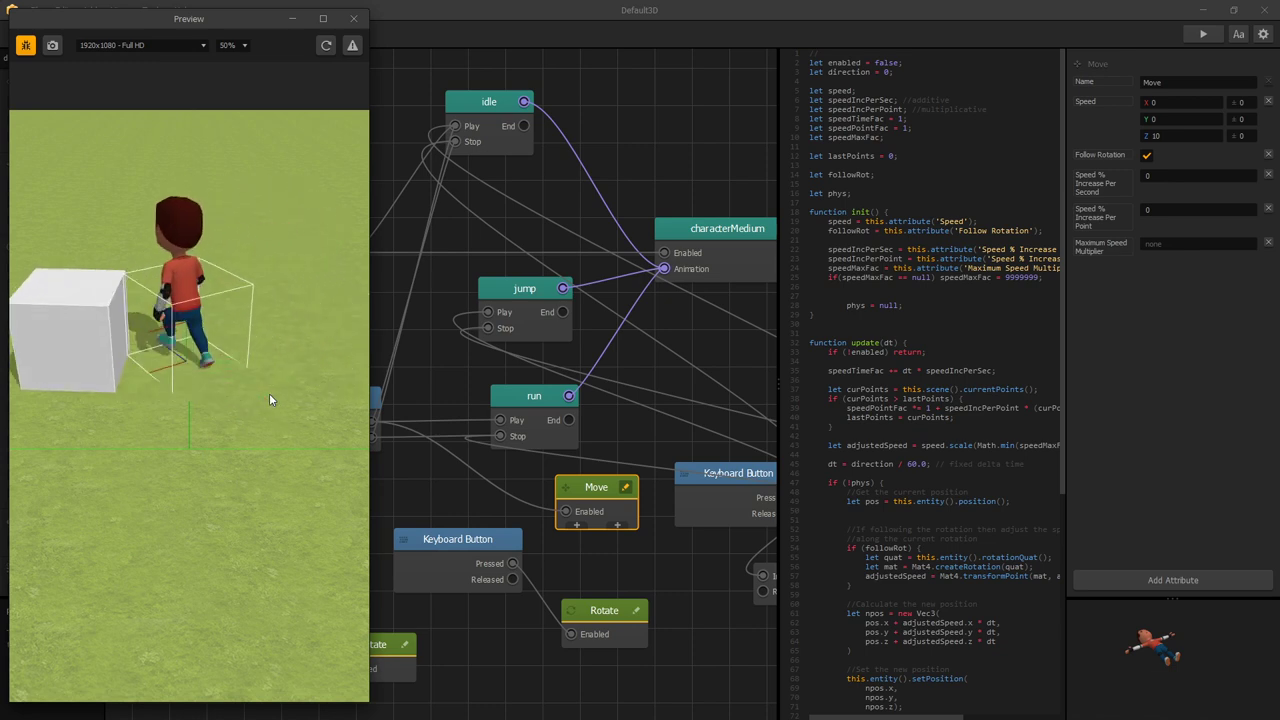
key(Left)
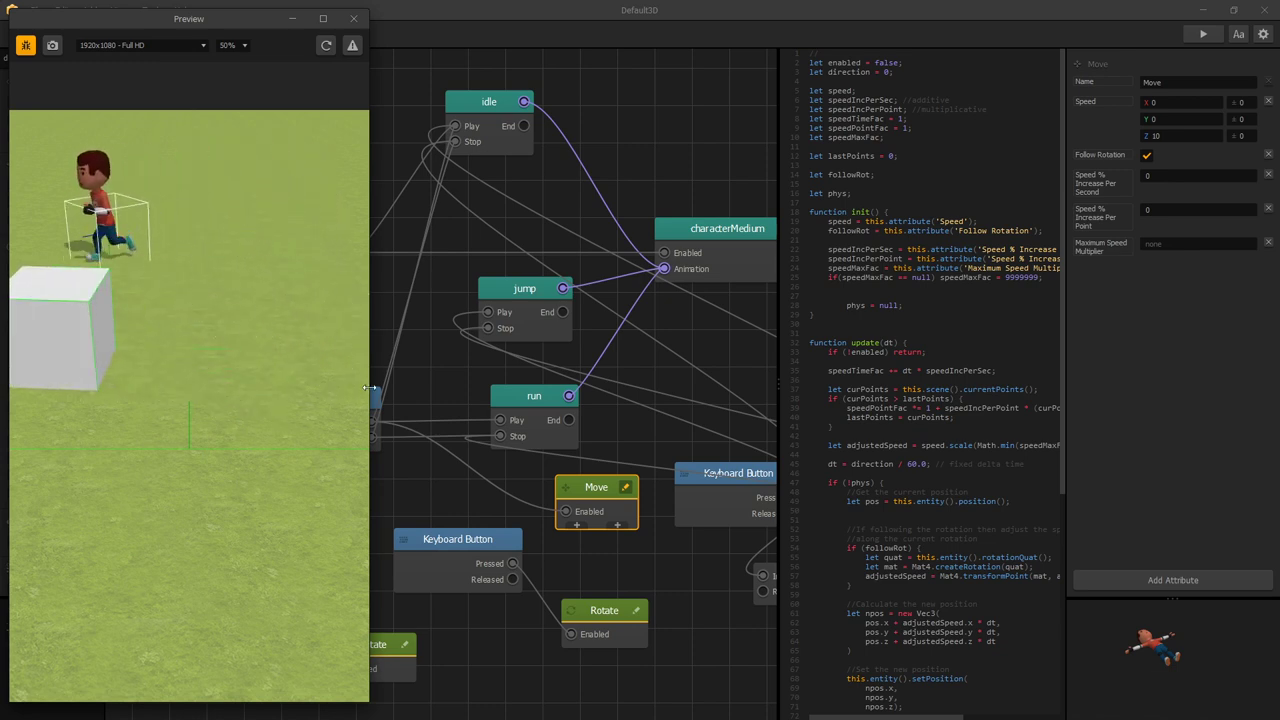
key(space)
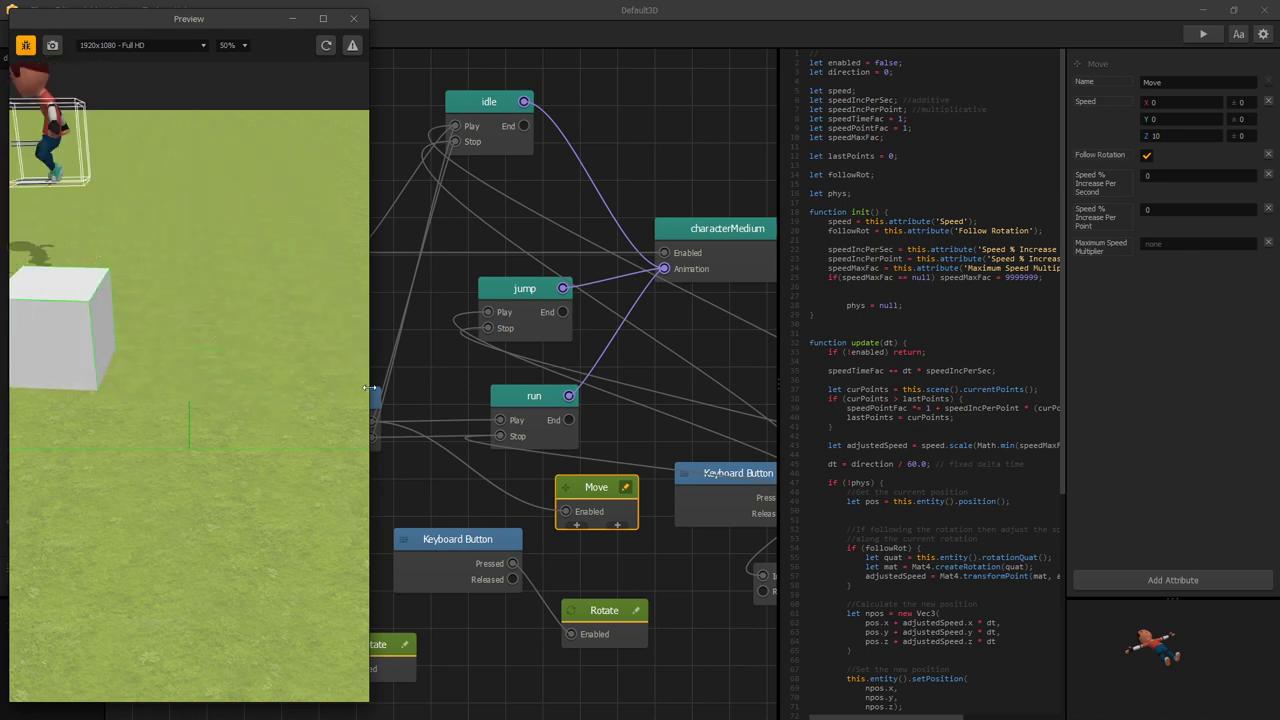
click(353, 18)
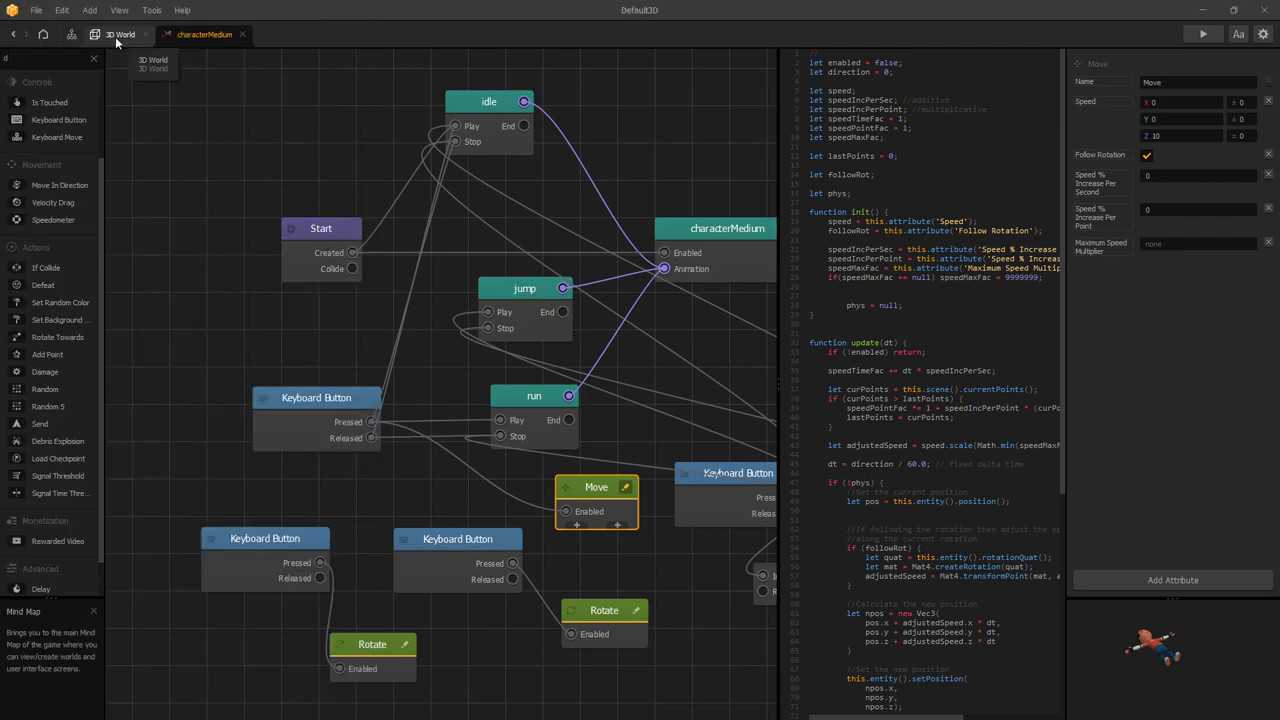
- Duplicate the cube in the 3D World scene several times along the Z axis to form a row
click(115, 36)
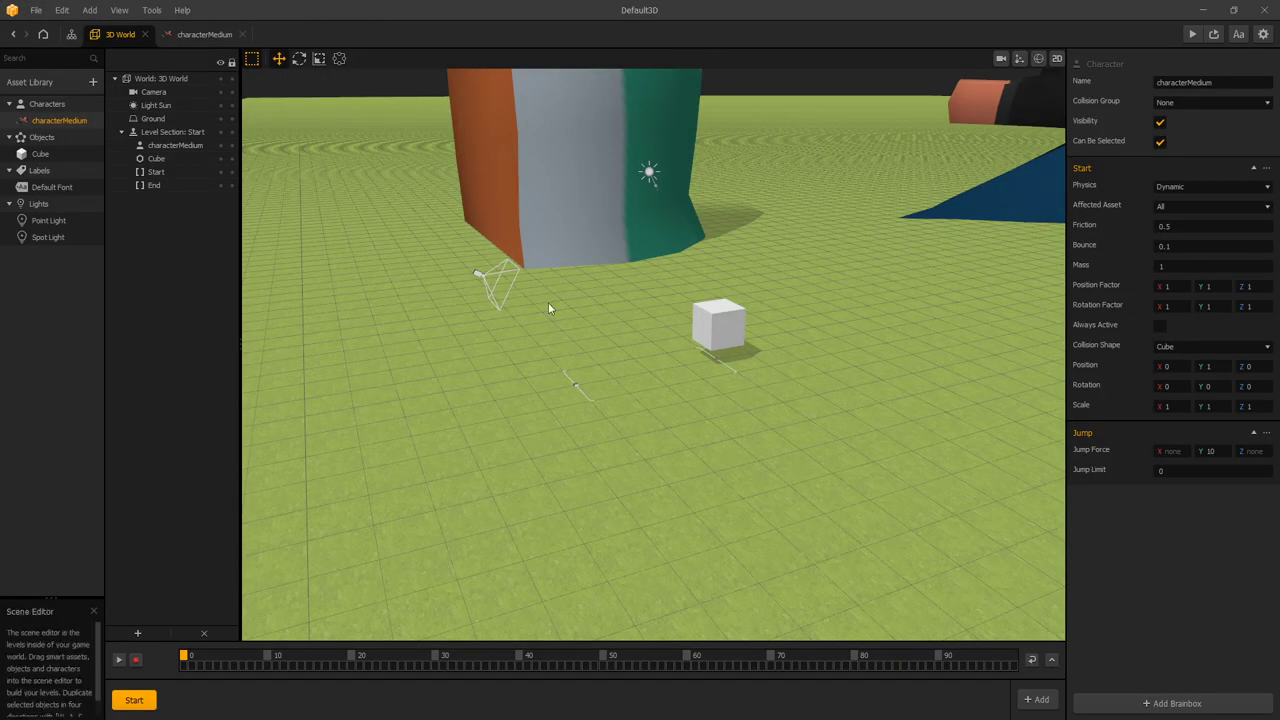
click(716, 332)
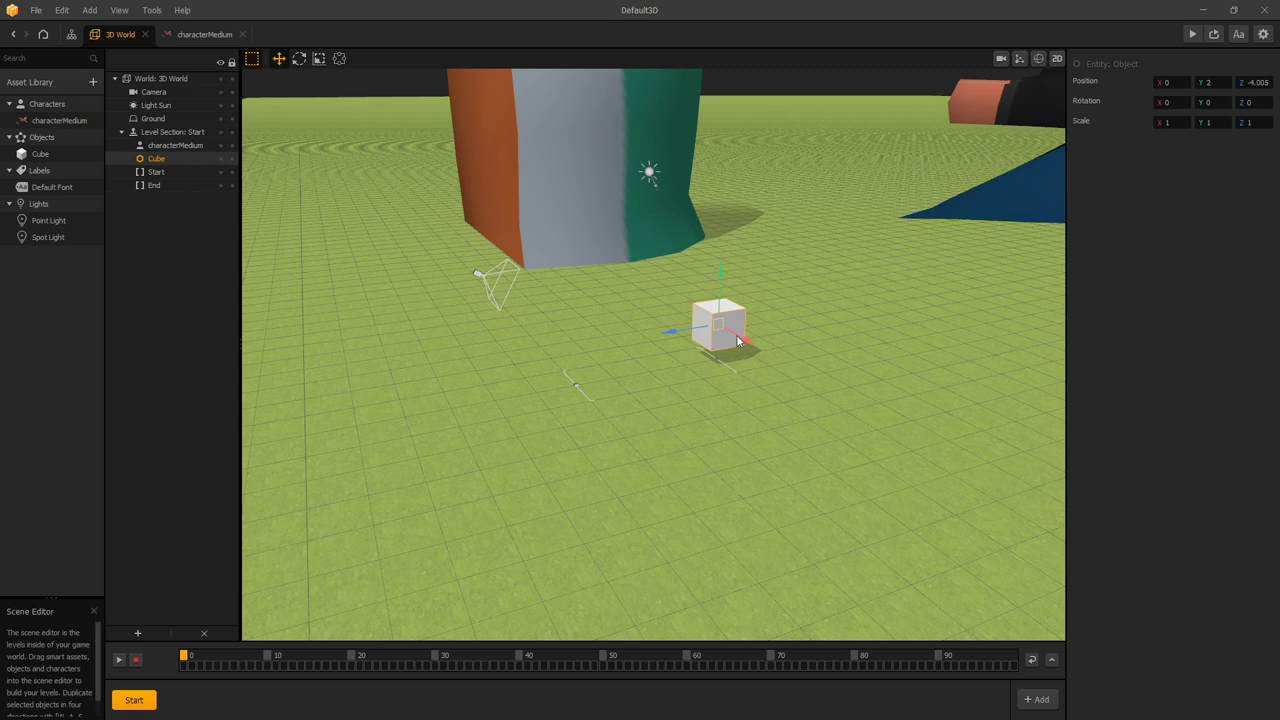
key(w)
key(w)
key(w)
- Stack duplicate cubes upward from several cubes of the row to form a stepped tower, and extend the row's far end
click(824, 317)
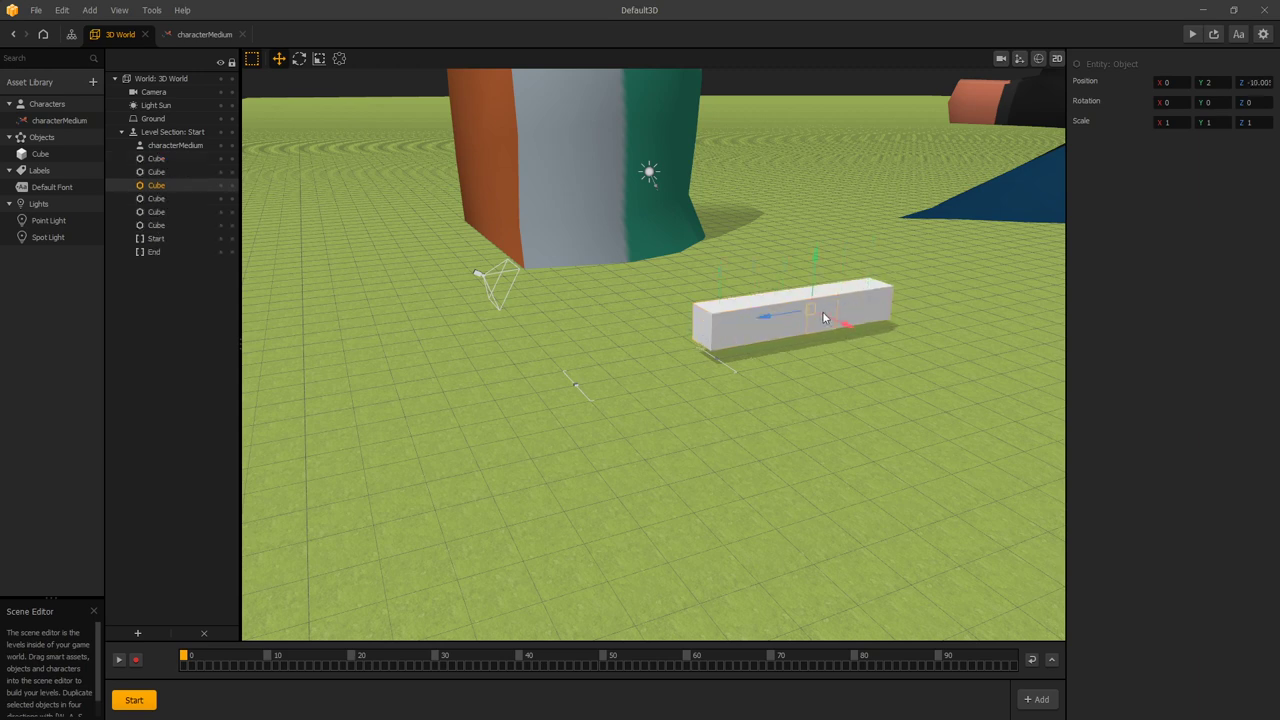
key(e)
key(e)
key(e)
key(e)
click(787, 329)
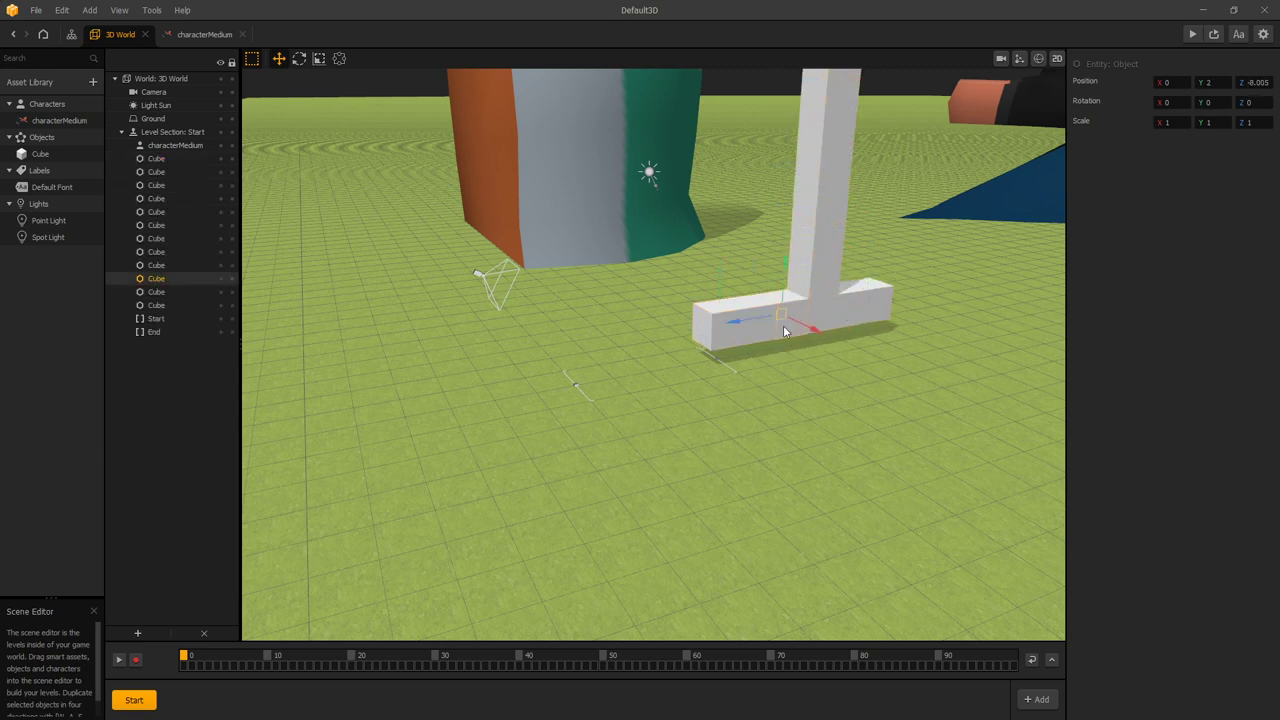
key(e)
key(e)
key(e)
key(e)
click(762, 327)
key(e)
key(e)
key(e)
click(866, 303)
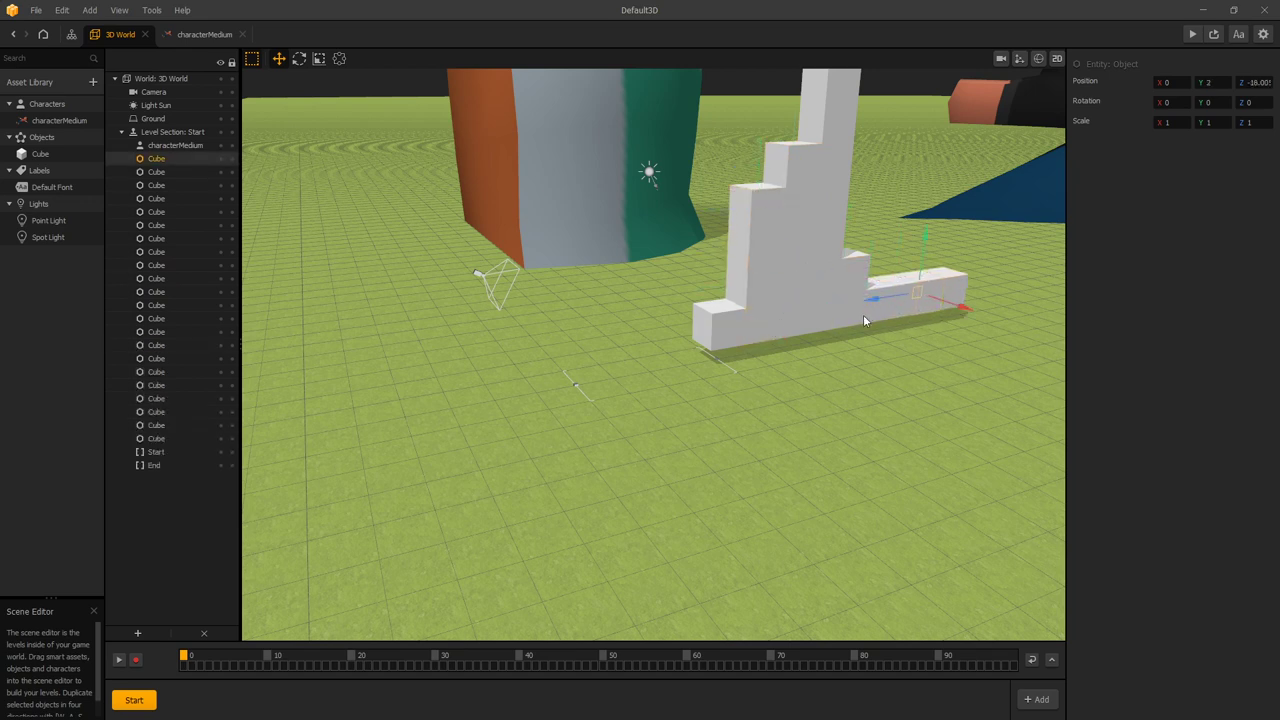
- Set the project's orientation to Landscape in the project settings
click(1266, 34)
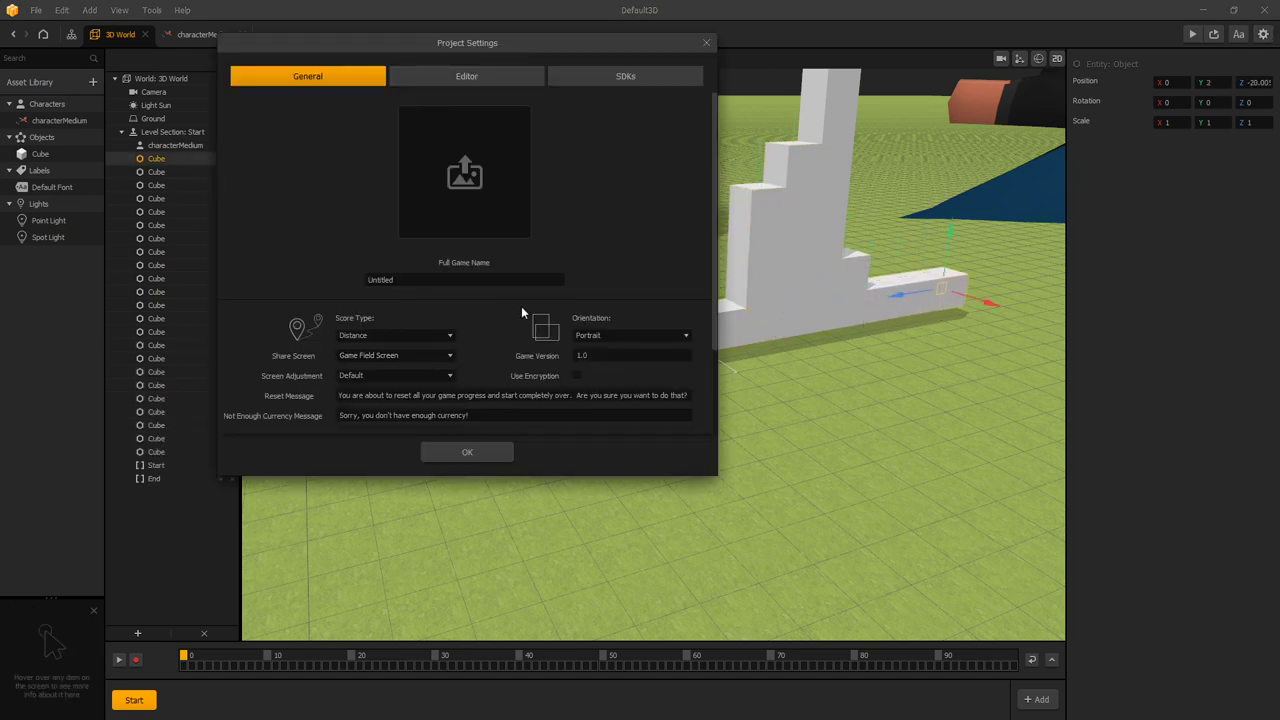
click(610, 333)
click(590, 356)
click(471, 452)
- Make the camera follow the Character in both position and rotation
click(154, 92)
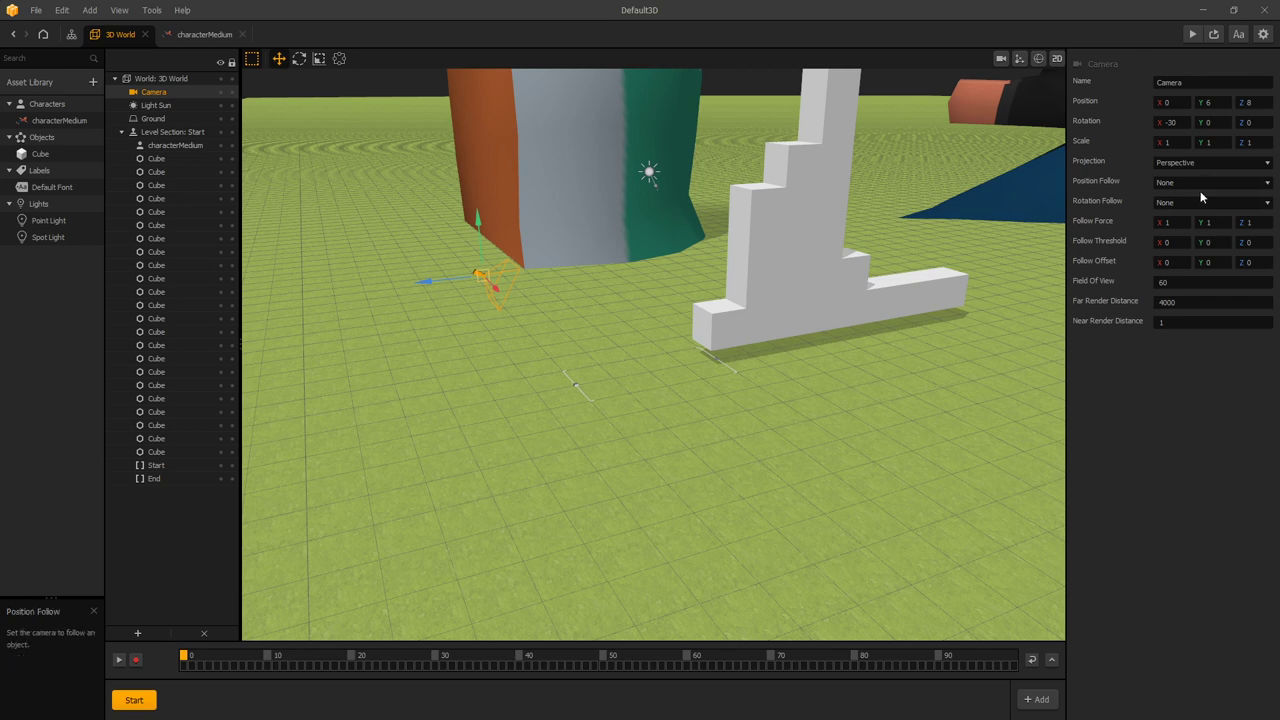
click(1199, 182)
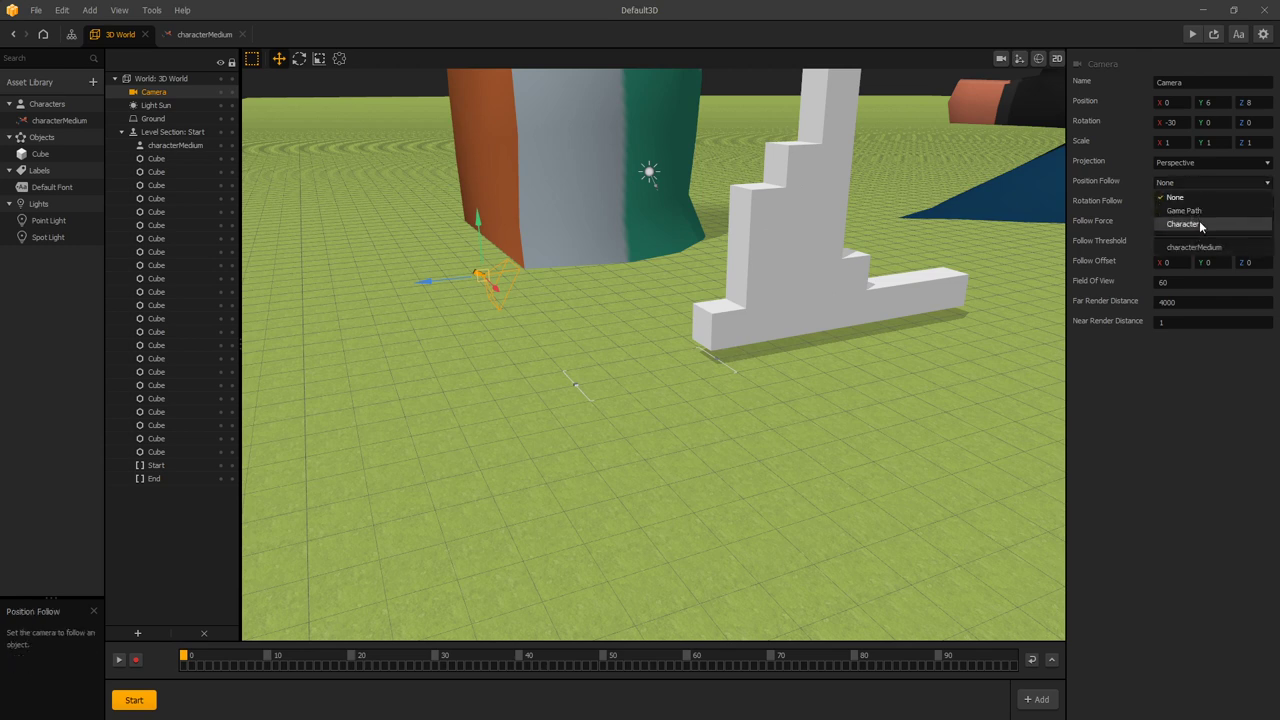
click(1200, 224)
click(1195, 202)
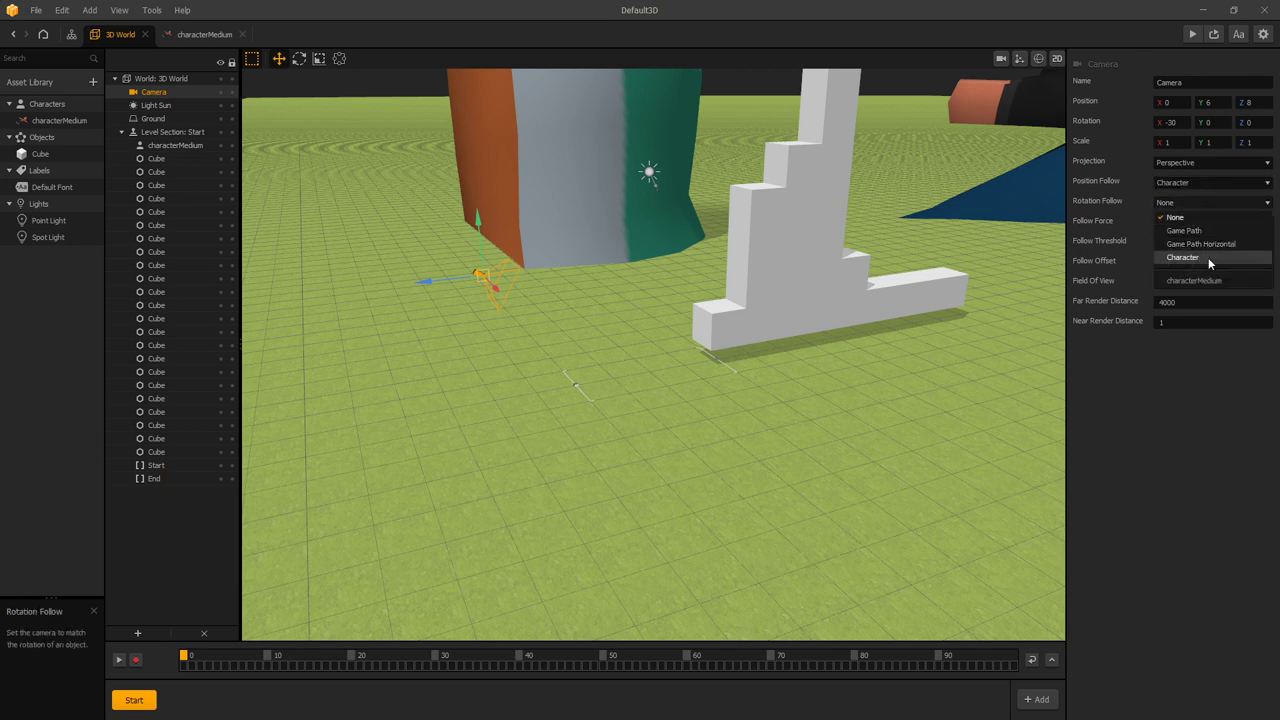
click(1207, 259)
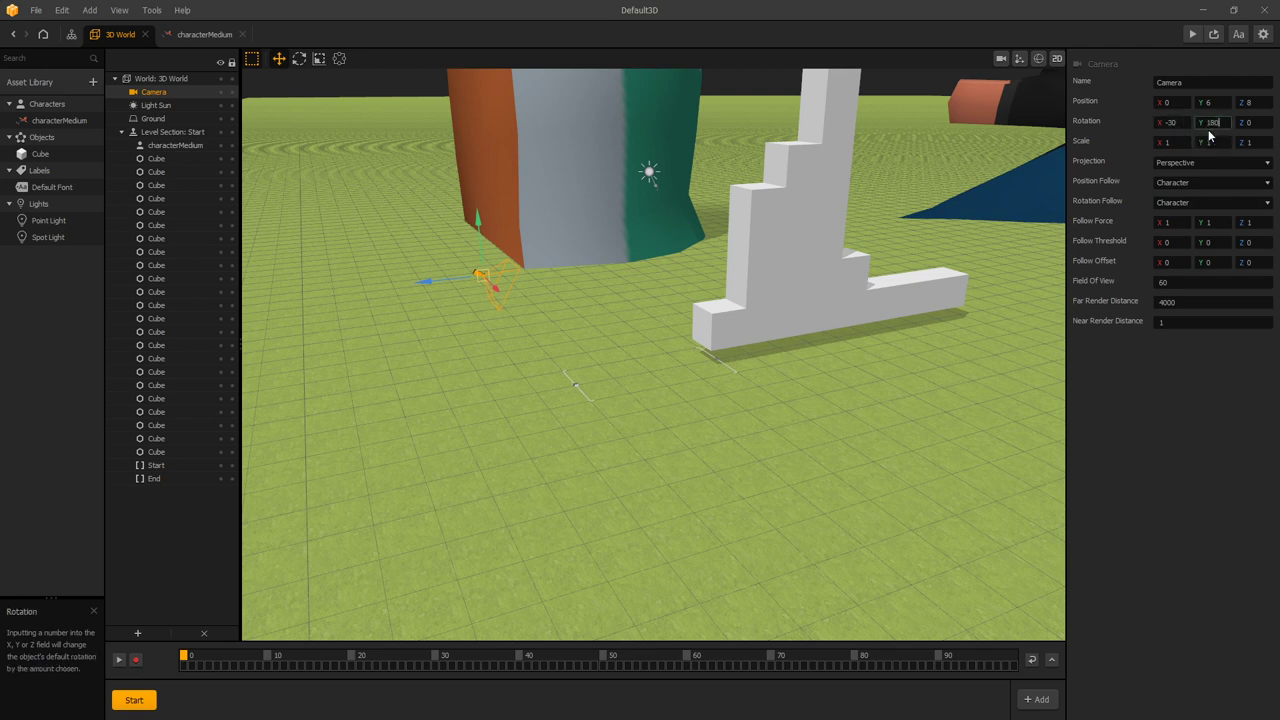
- Set the camera's Y rotation to 180 and move it along the Z axis to about -6.6, behind the character
click(1001, 59)
click(1001, 59)
drag(434, 281, 680, 257)
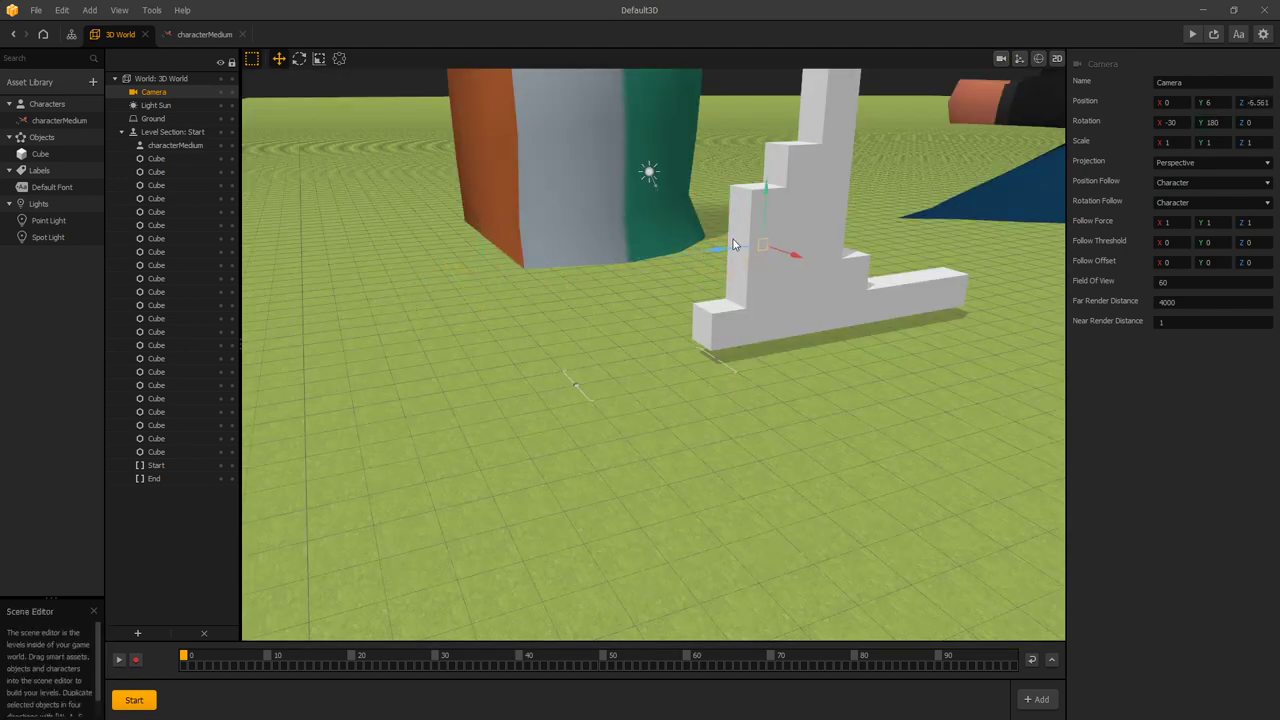
- Preview the game, steering the running character around and into the stacked cubes to check the follow camera and collisions
click(1192, 35)
key(w)
key(d)
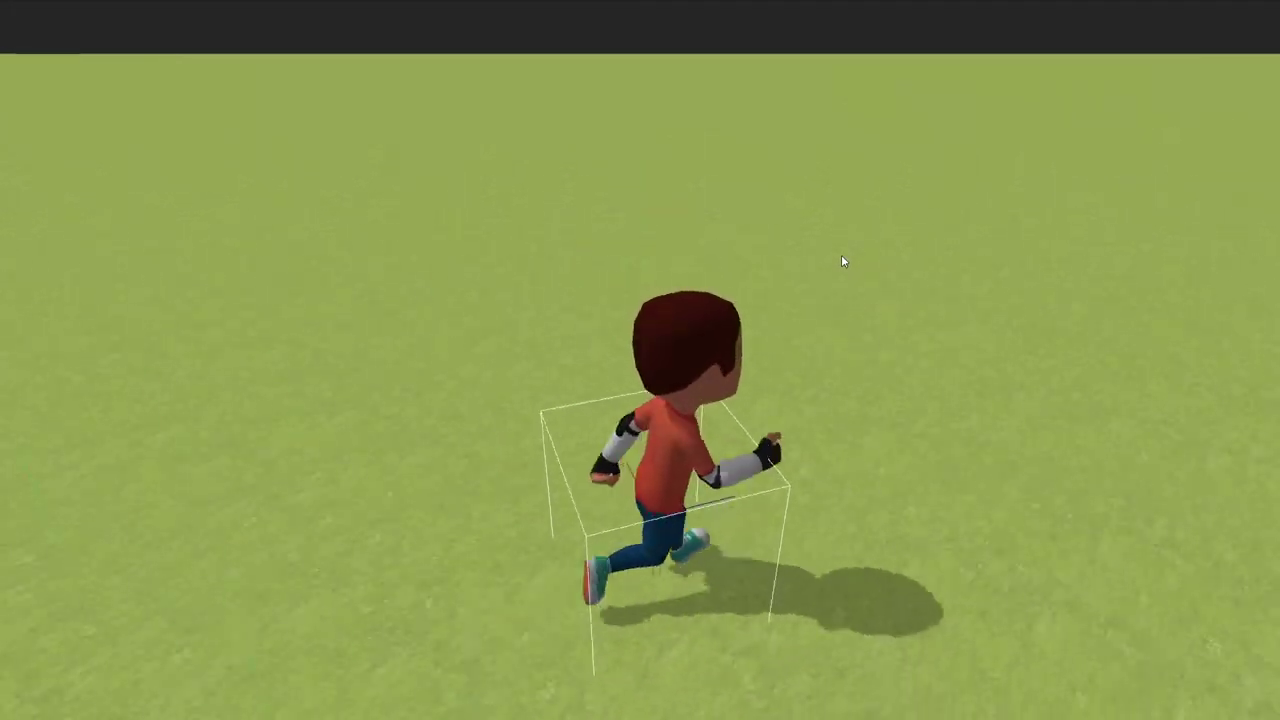
key(a)
key(d)
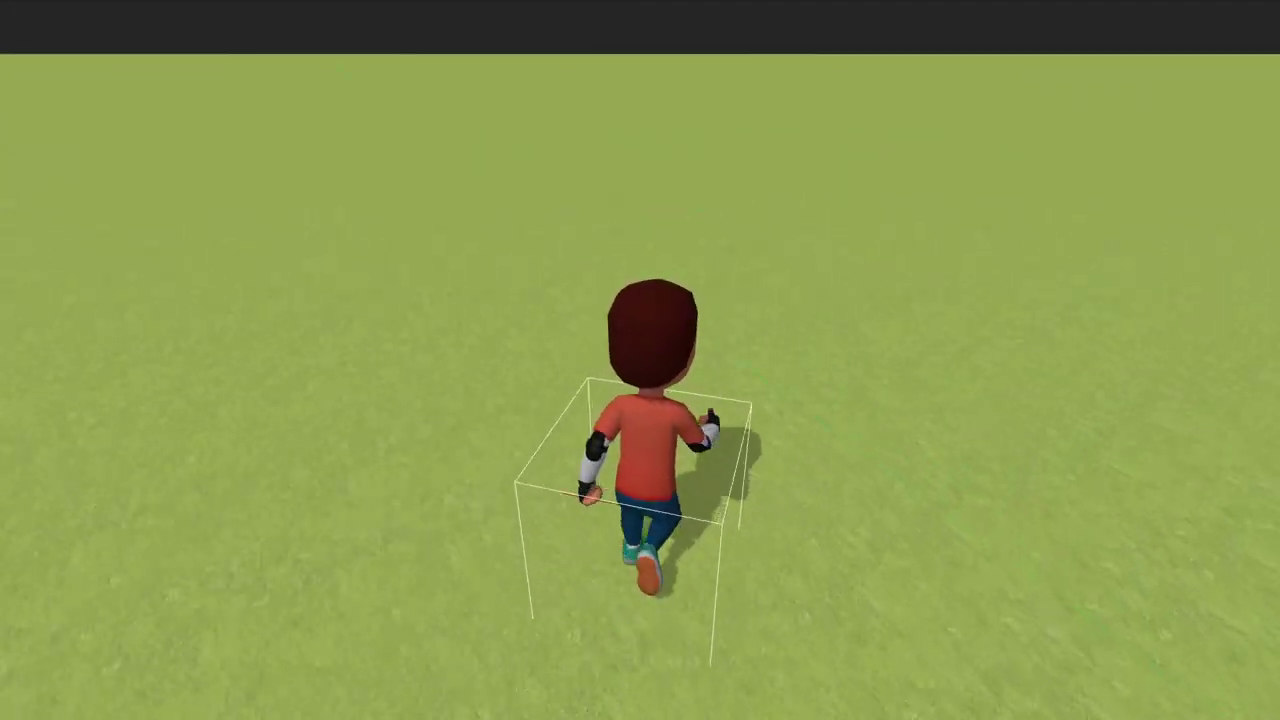
key(d)
key(a)
key(d)
key(a)
key(d)
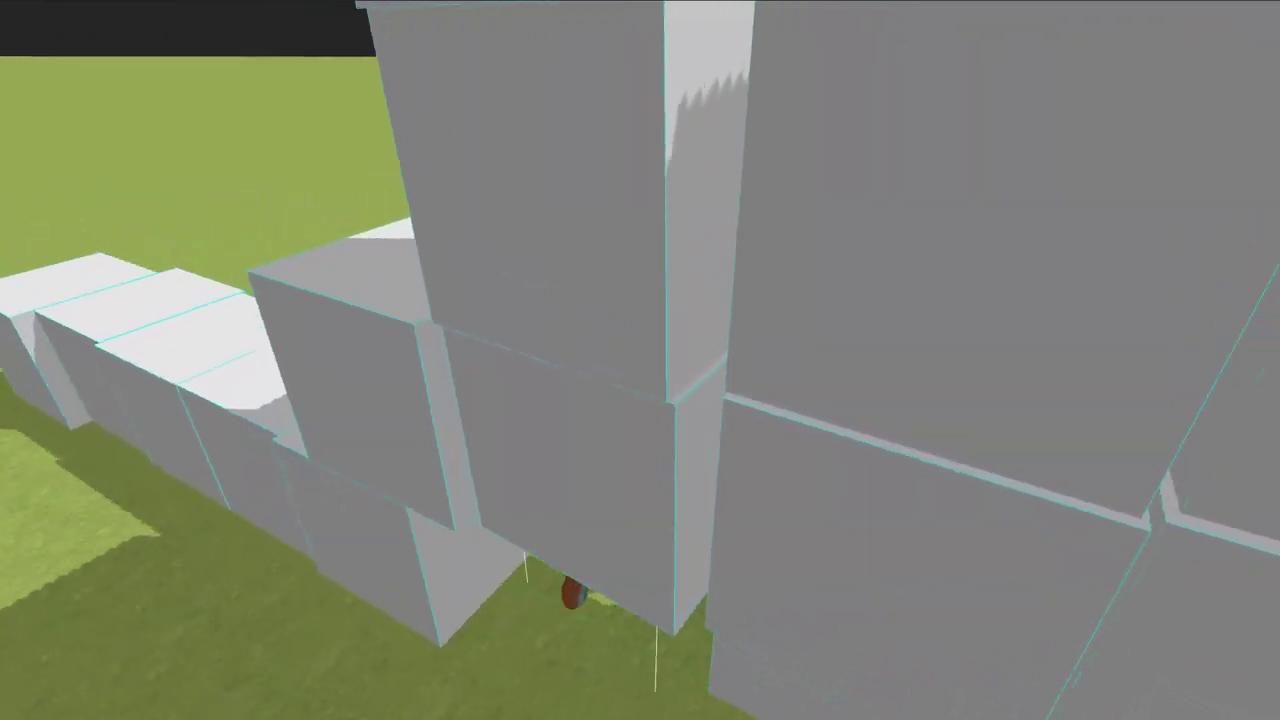
key(a)
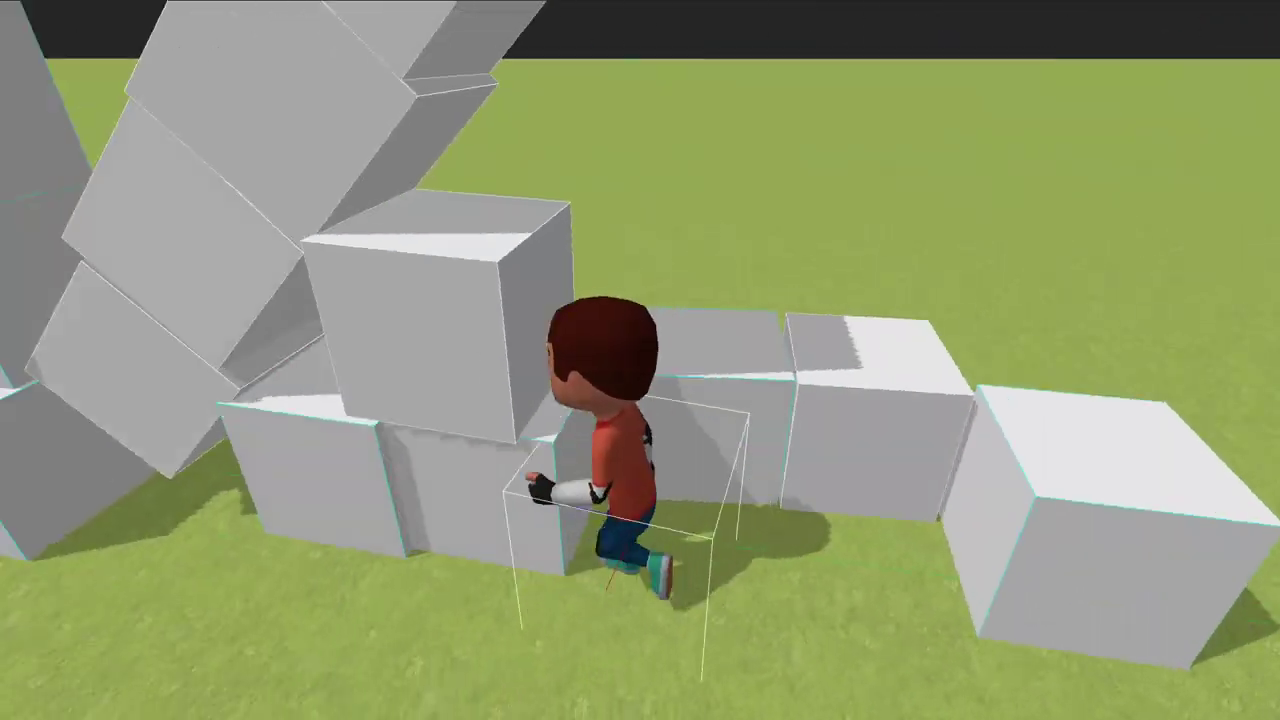